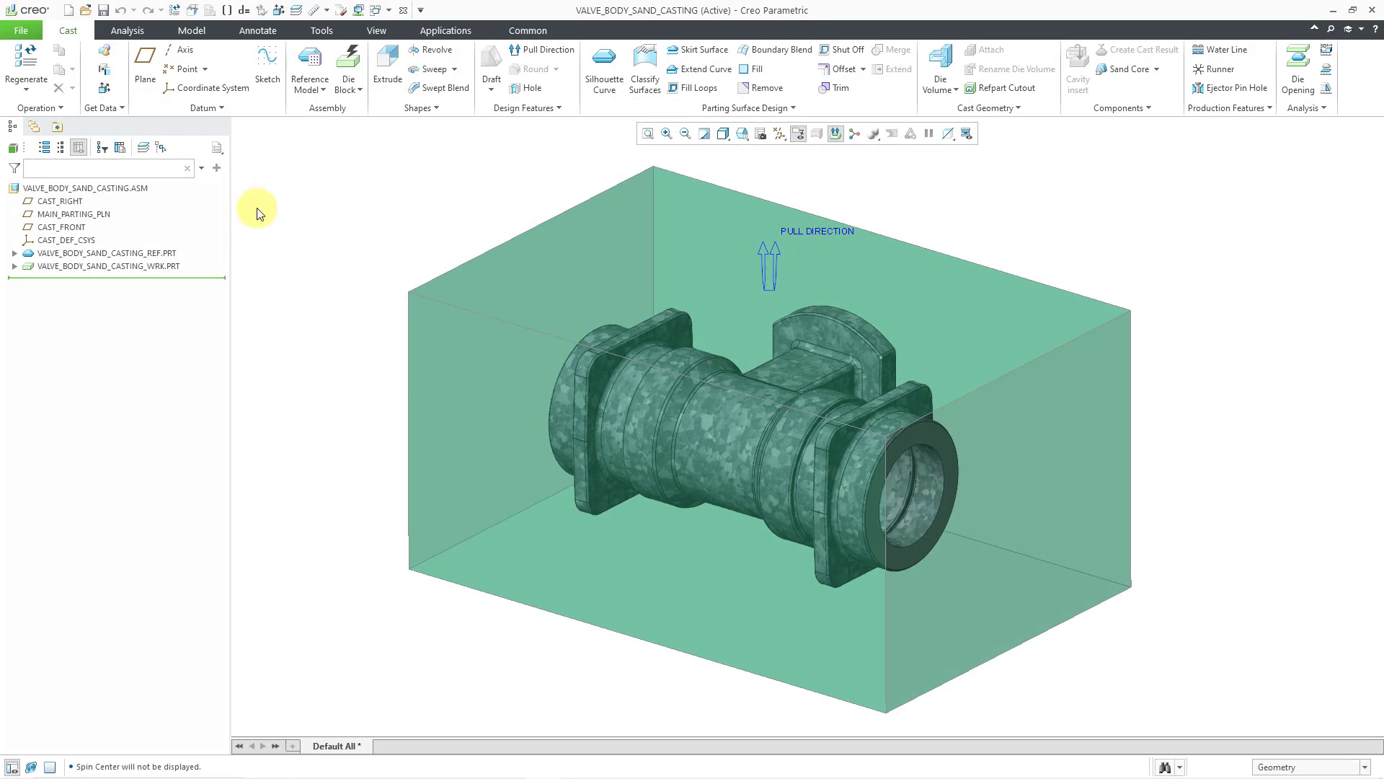
# Open the valve reference part in its own window and start a planar section oriented along Z
pyautogui.click(162, 253)
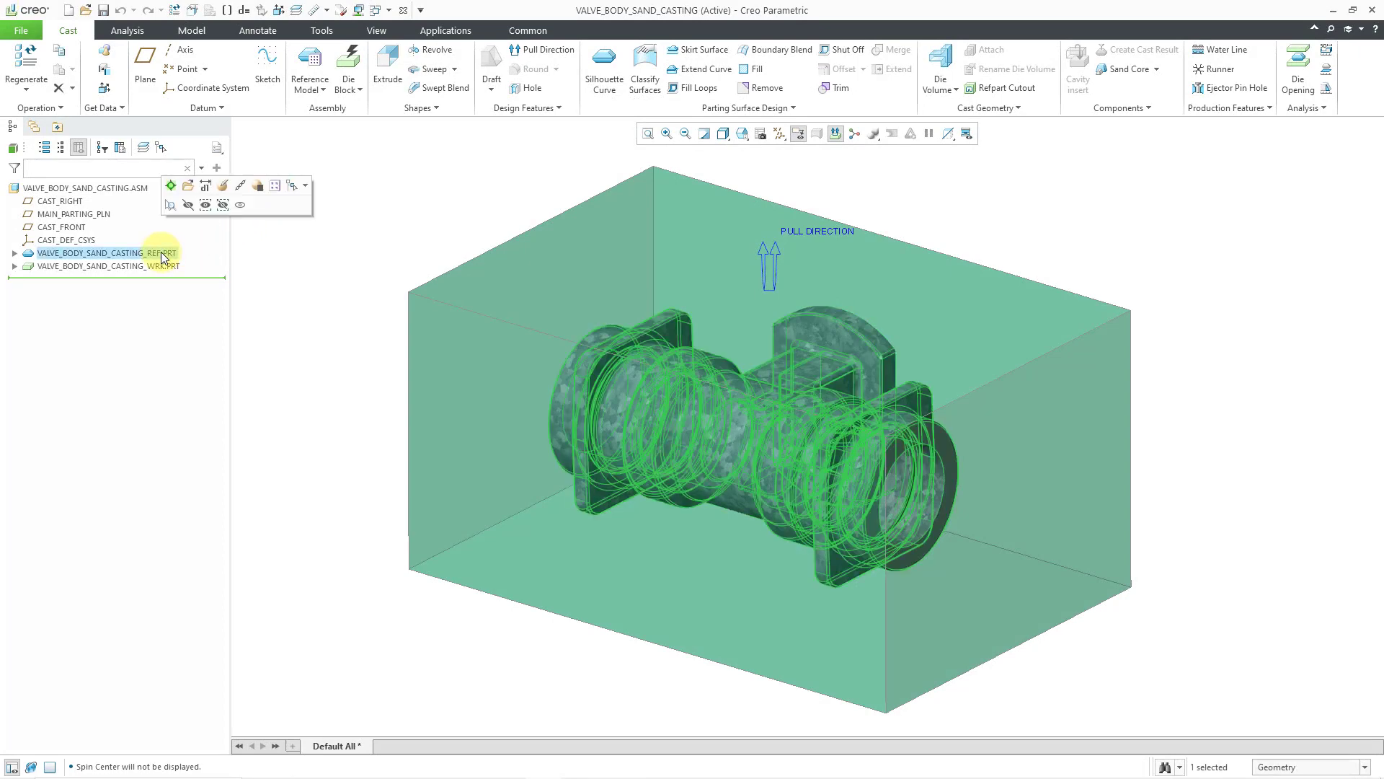
pyautogui.click(188, 185)
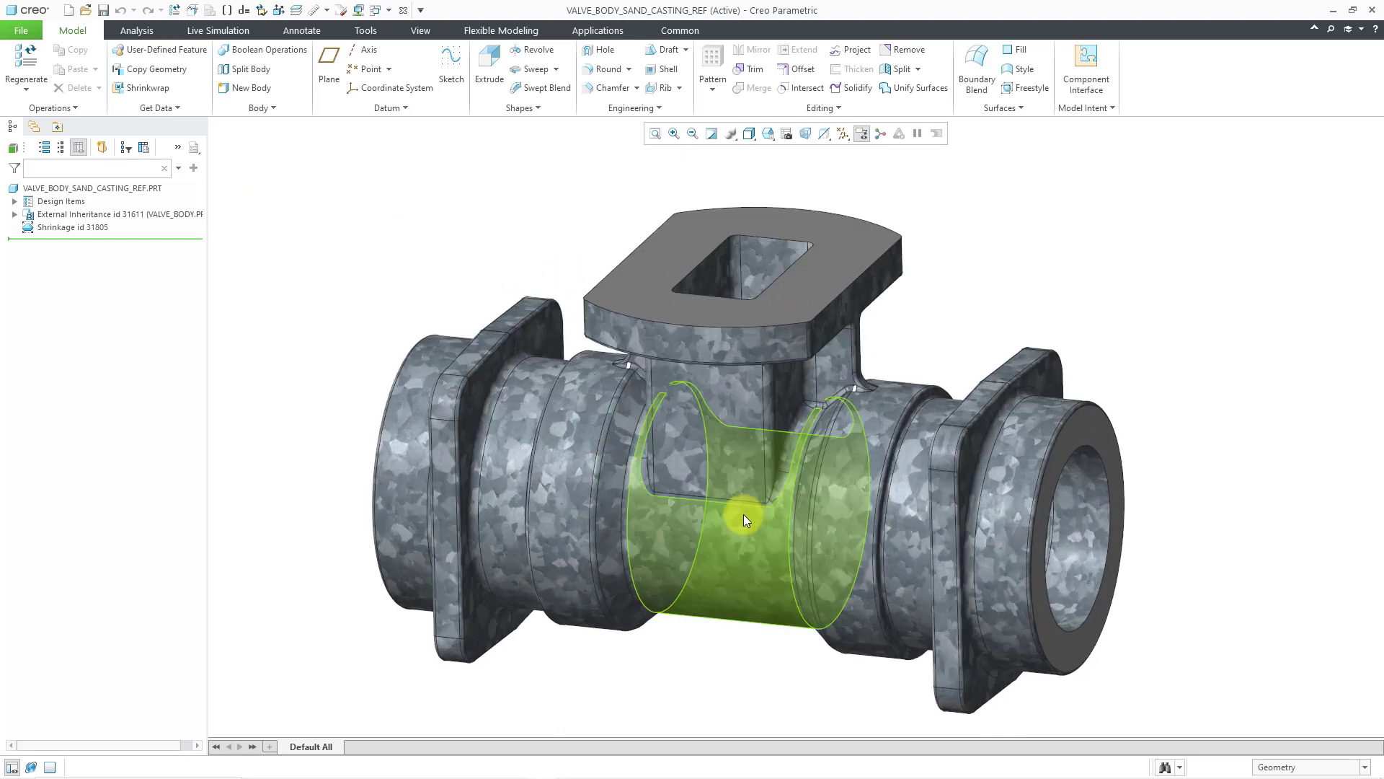
pyautogui.click(422, 30)
pyautogui.click(516, 92)
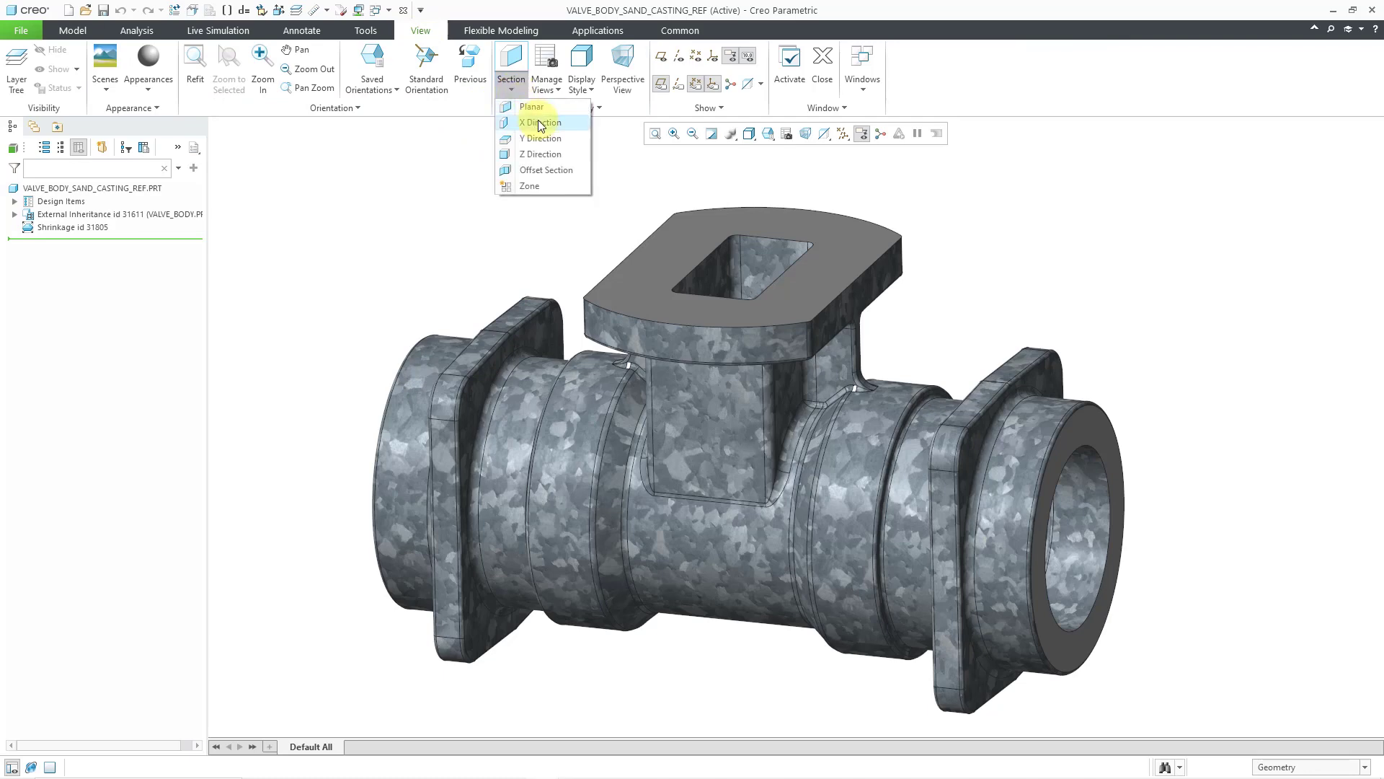
pyautogui.click(540, 123)
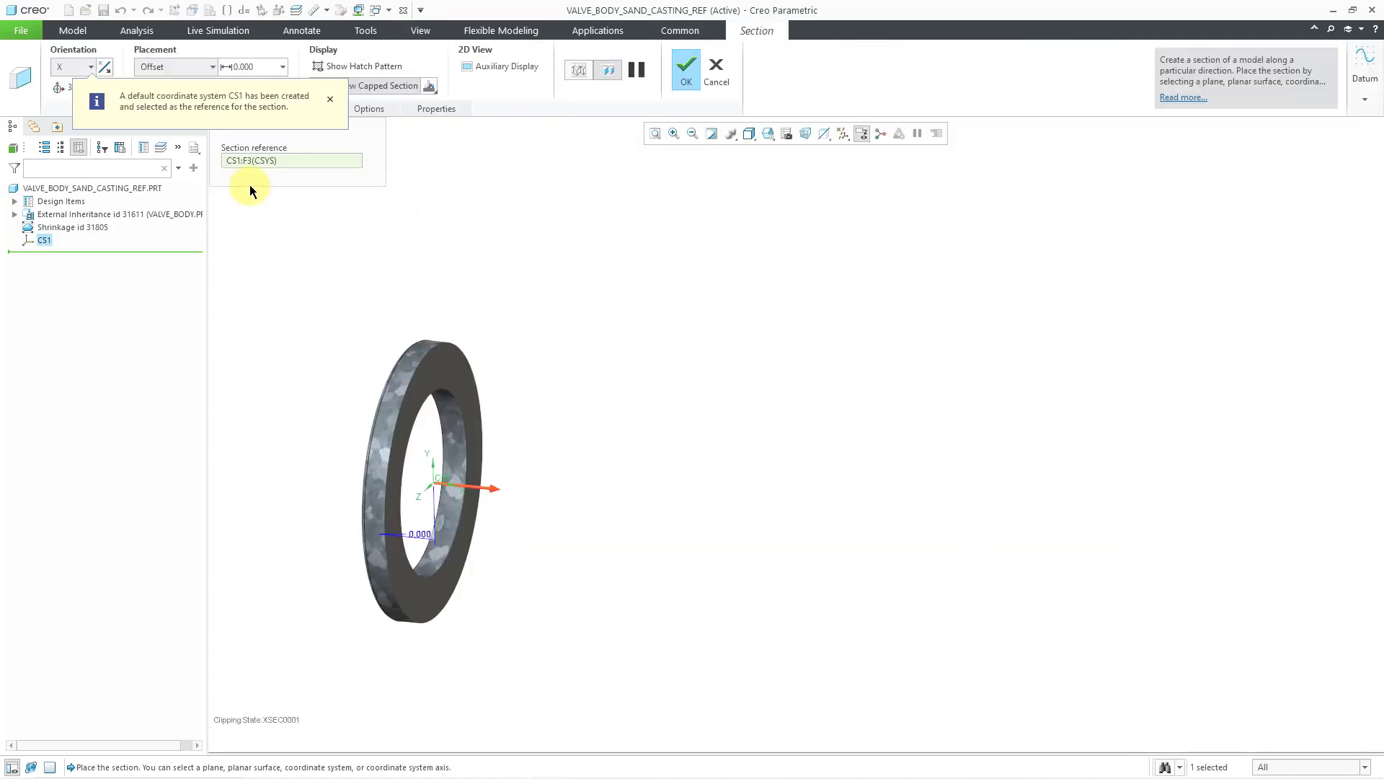
pyautogui.click(90, 66)
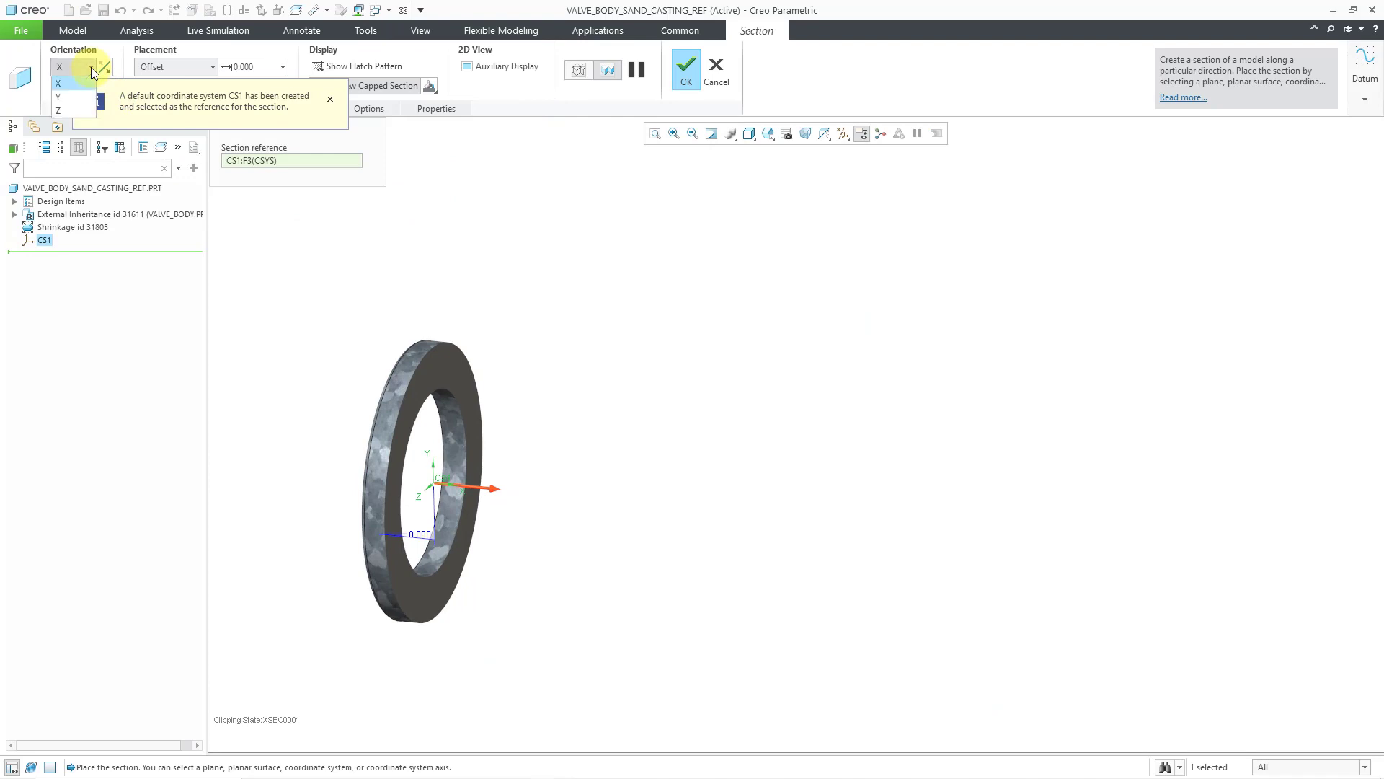
pyautogui.click(81, 98)
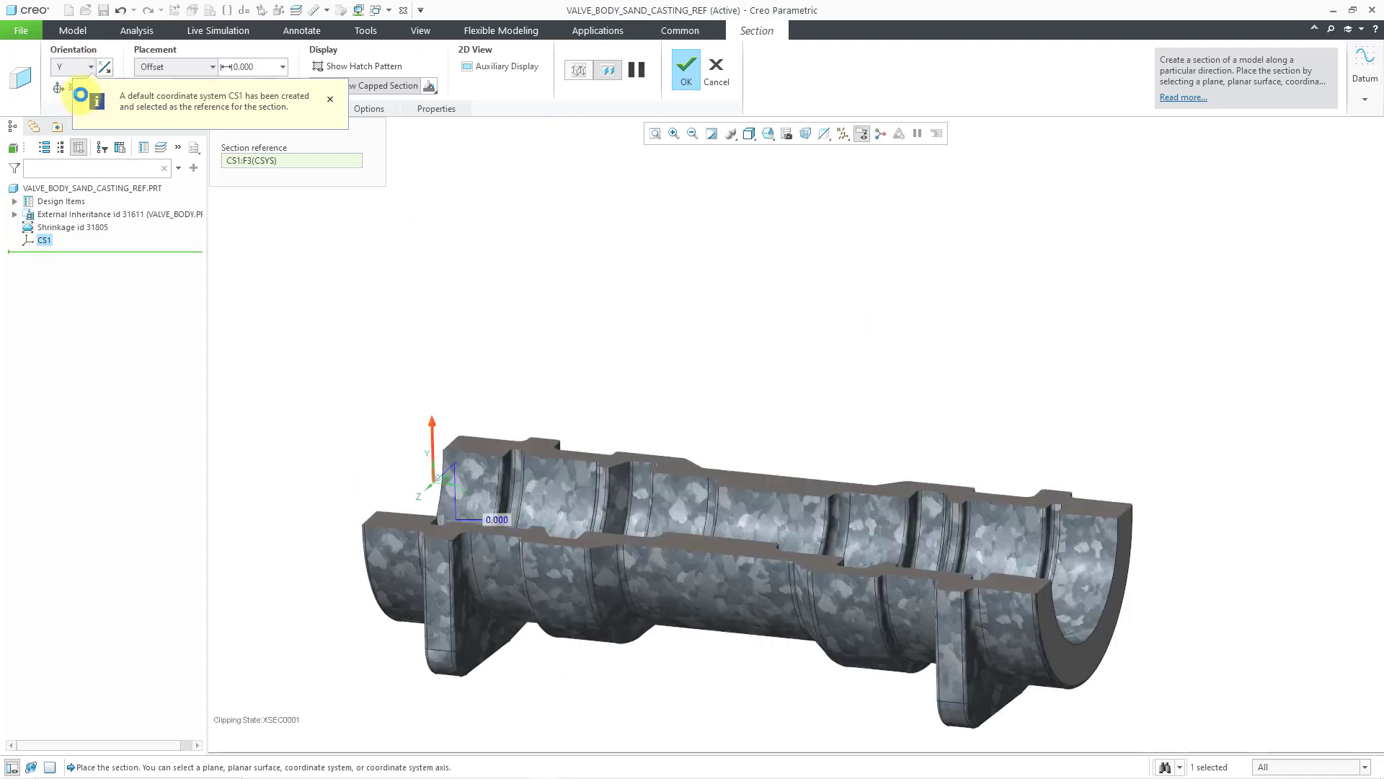
pyautogui.click(90, 67)
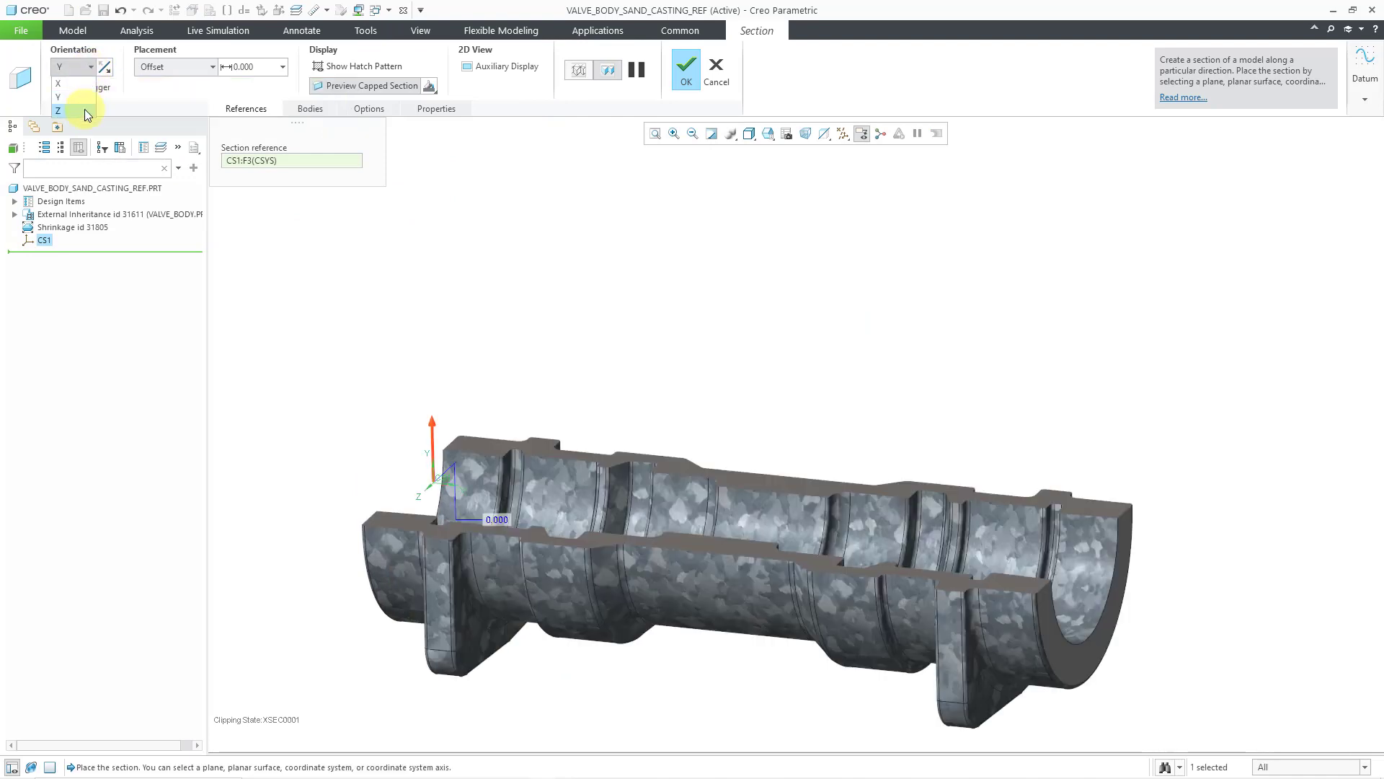
pyautogui.click(84, 110)
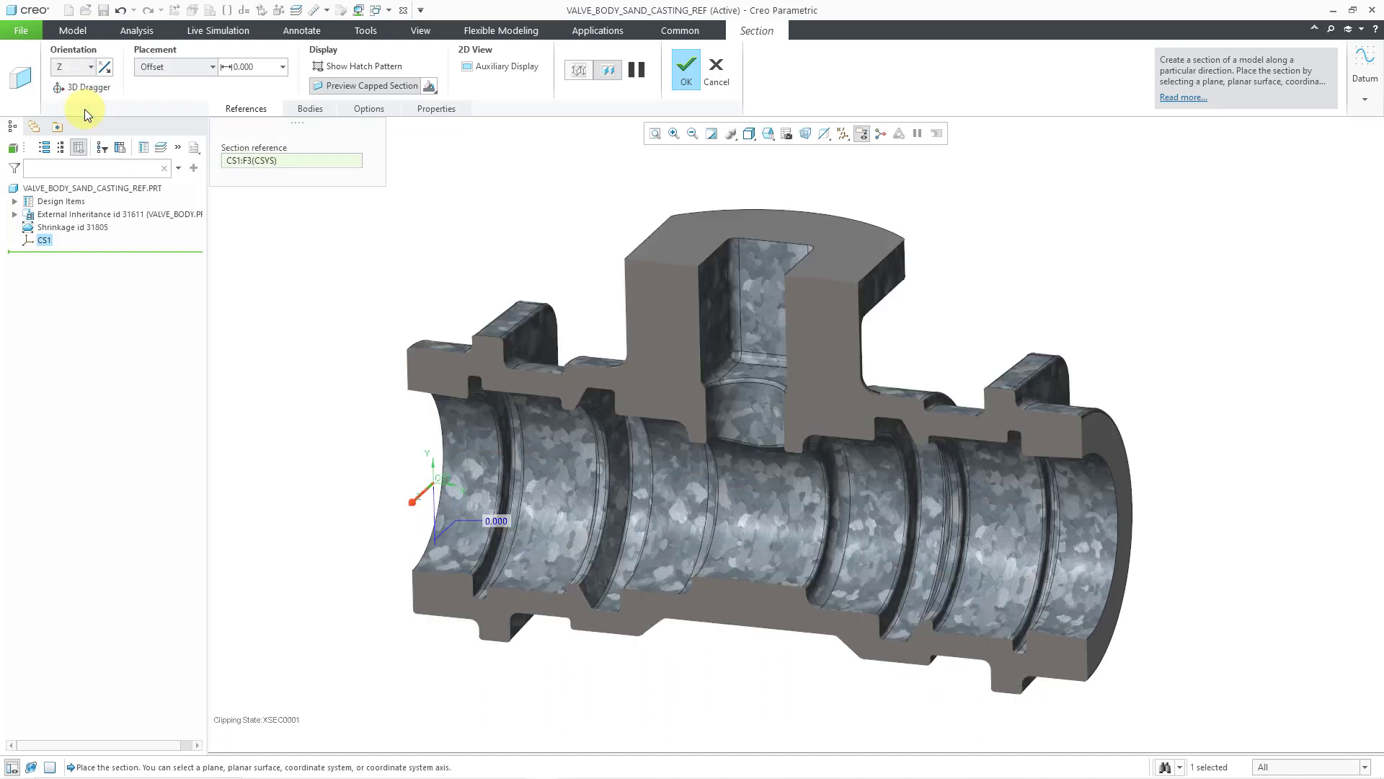
# Enable hatching with default cyan capped faces, name the section A, and finish it
pyautogui.click(357, 66)
pyautogui.click(431, 87)
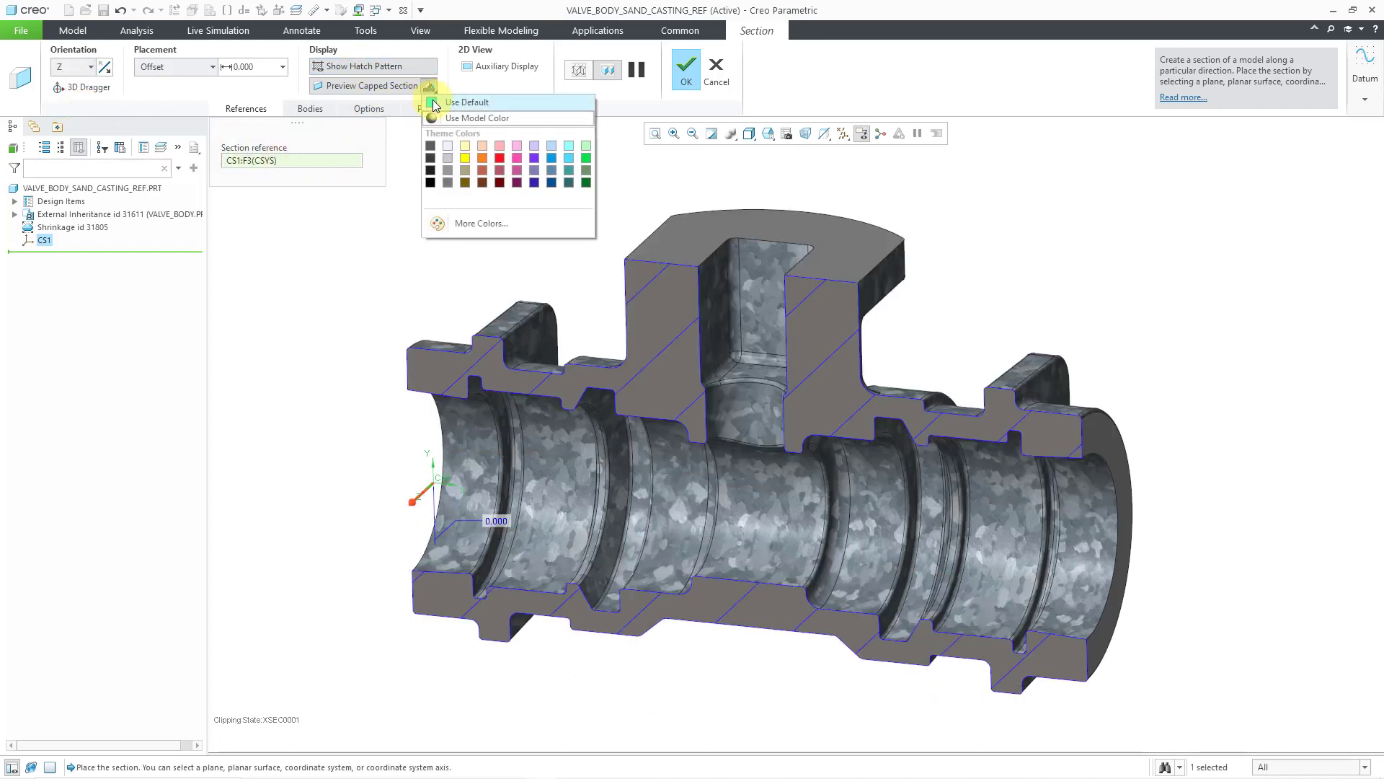
pyautogui.click(434, 104)
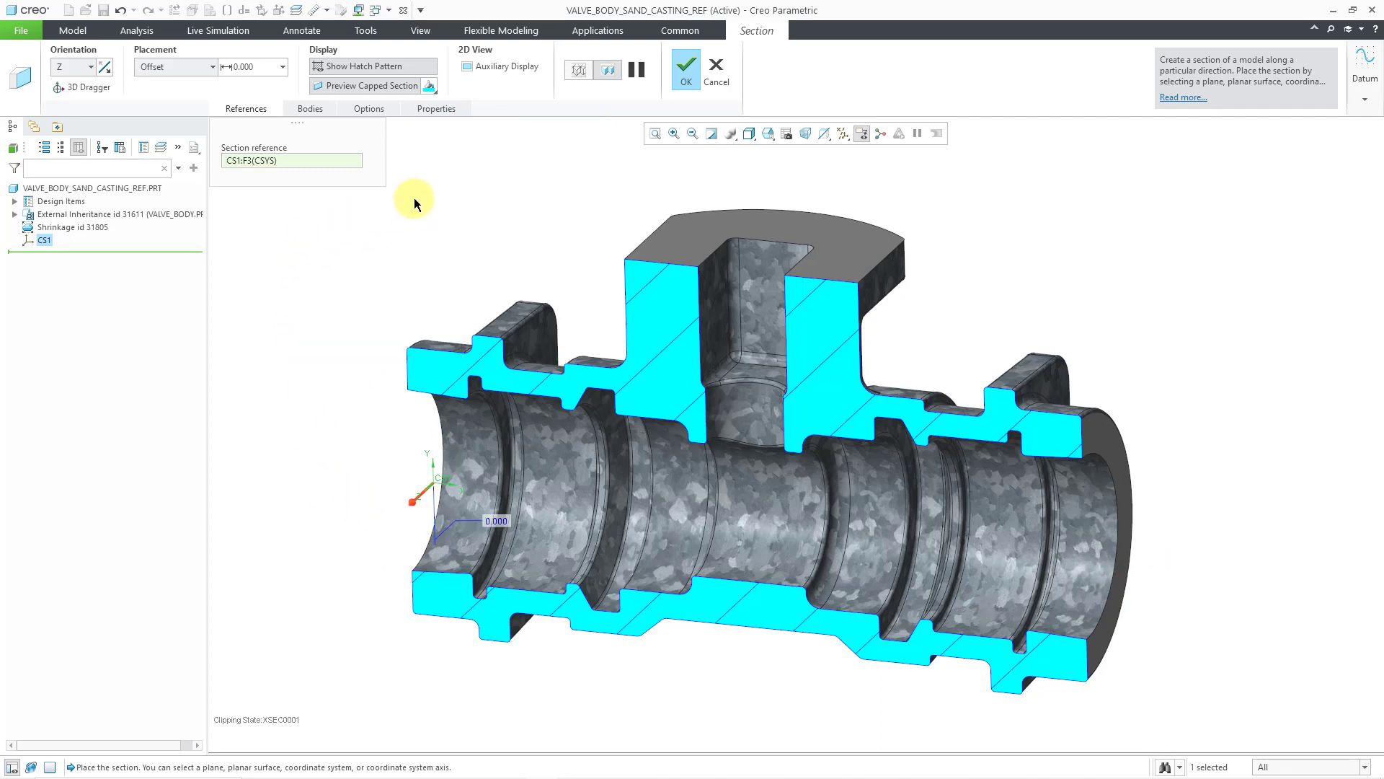
pyautogui.click(430, 109)
pyautogui.doubleClick(500, 152)
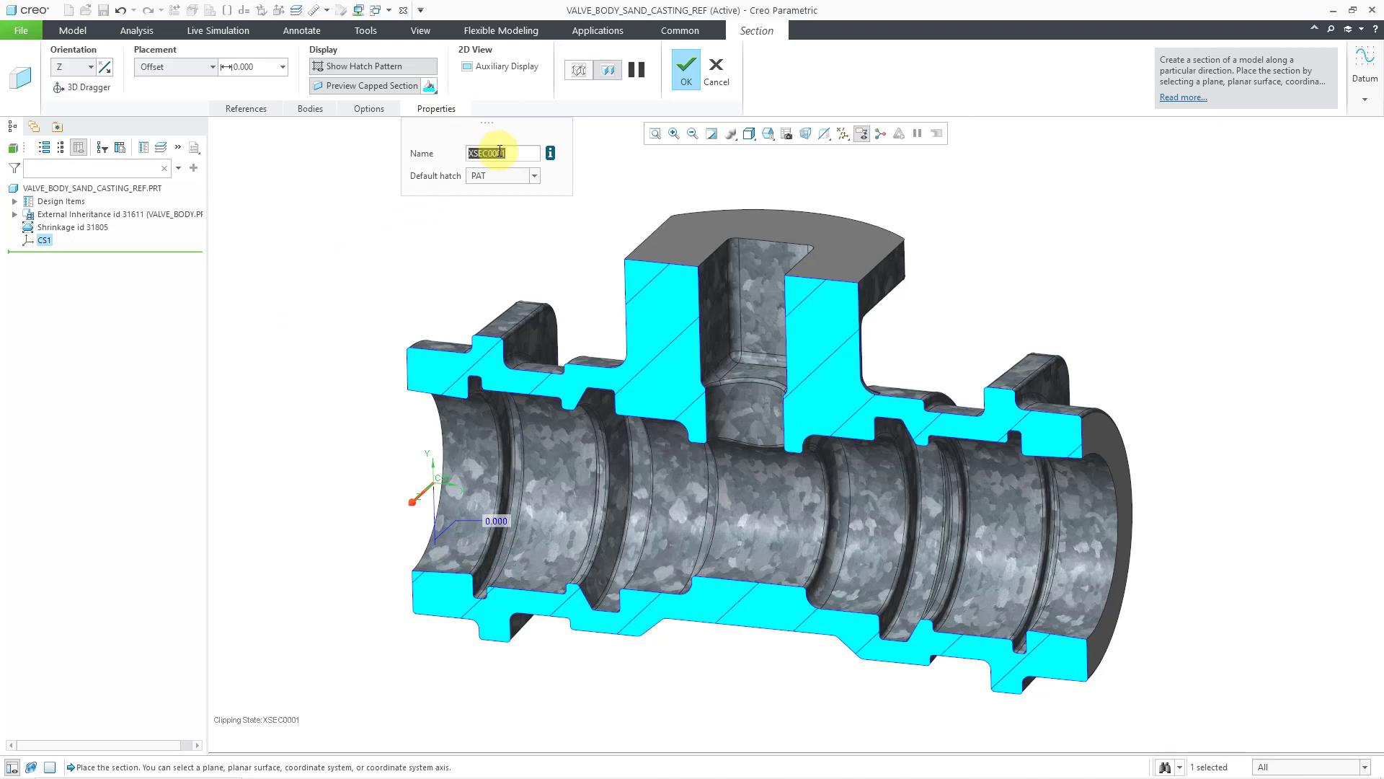
pyautogui.write('a')
pyautogui.press('Return')
pyautogui.click(683, 72)
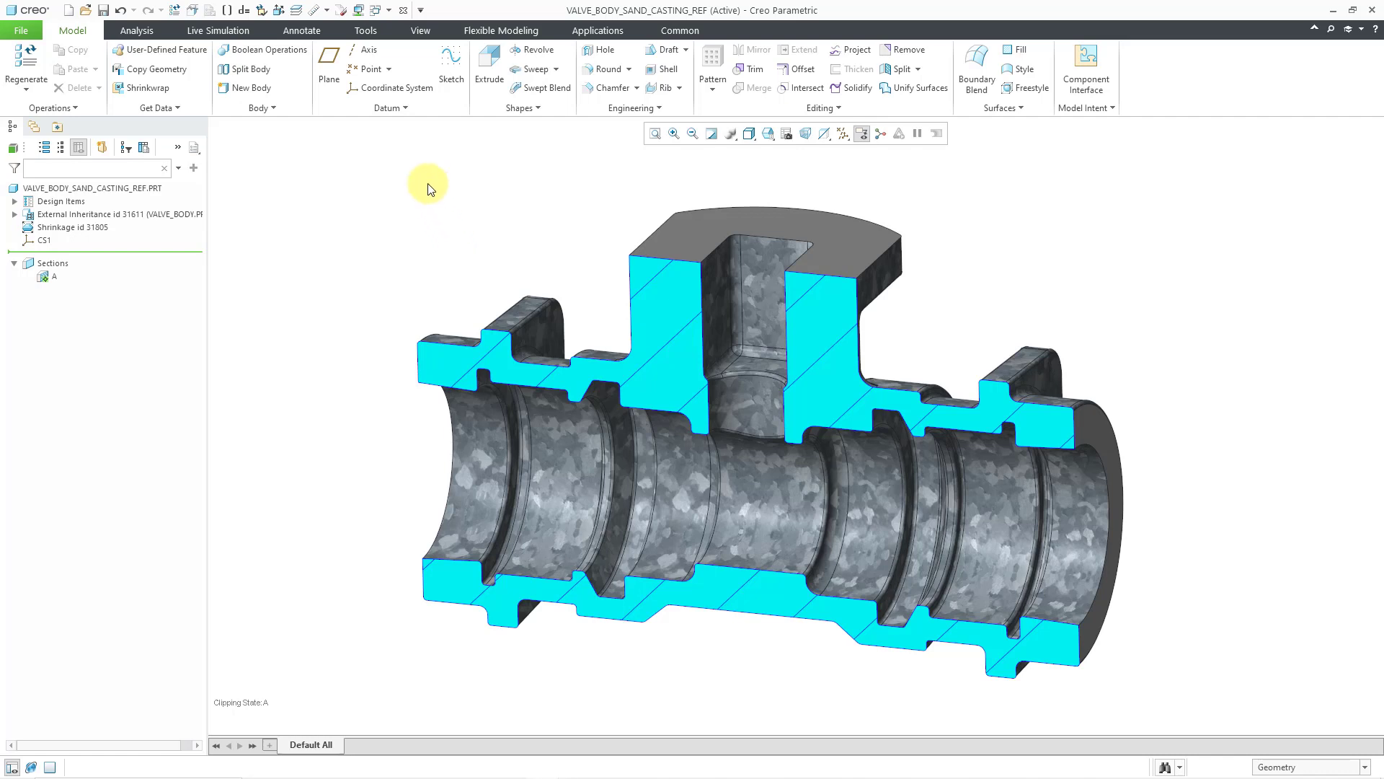
# Create a datum curve from cross-section A, producing Curve id 32176
pyautogui.click(395, 108)
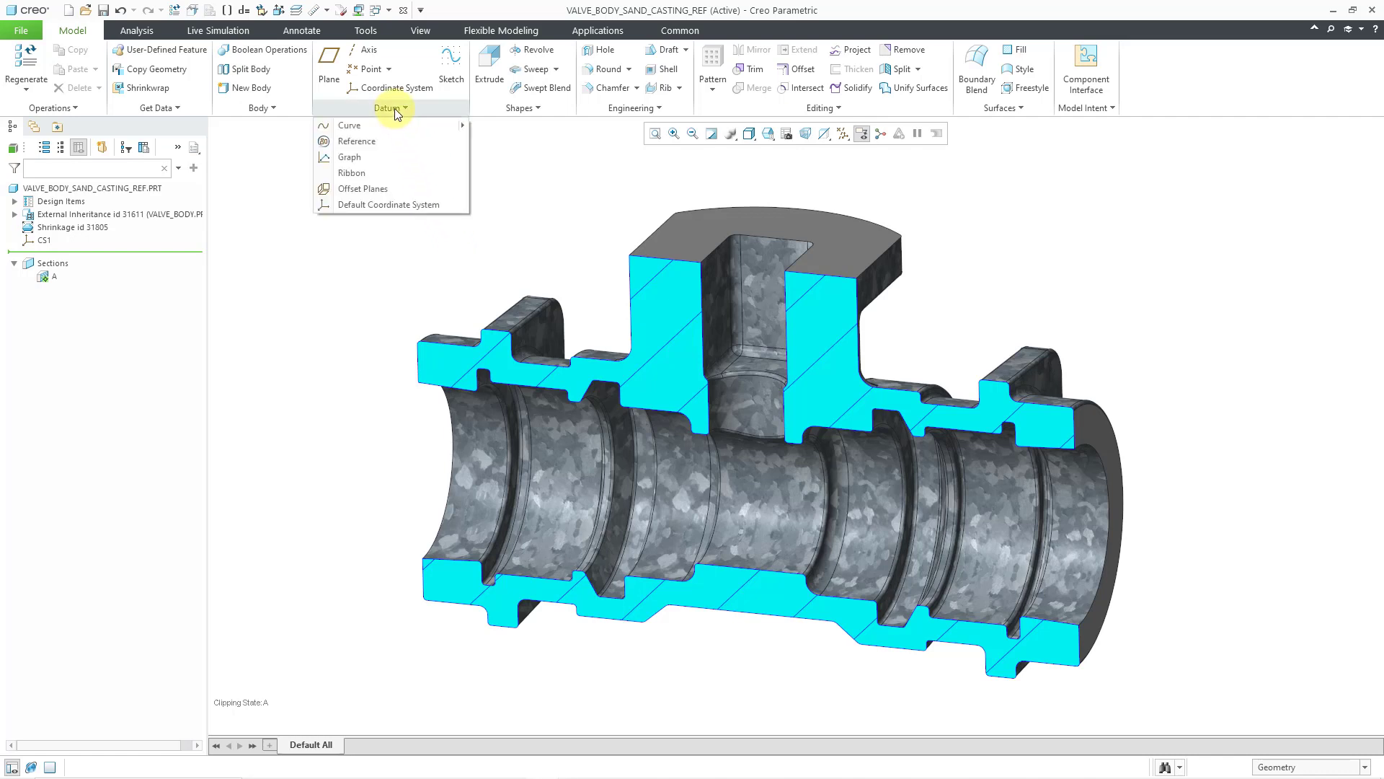
pyautogui.moveTo(399, 124)
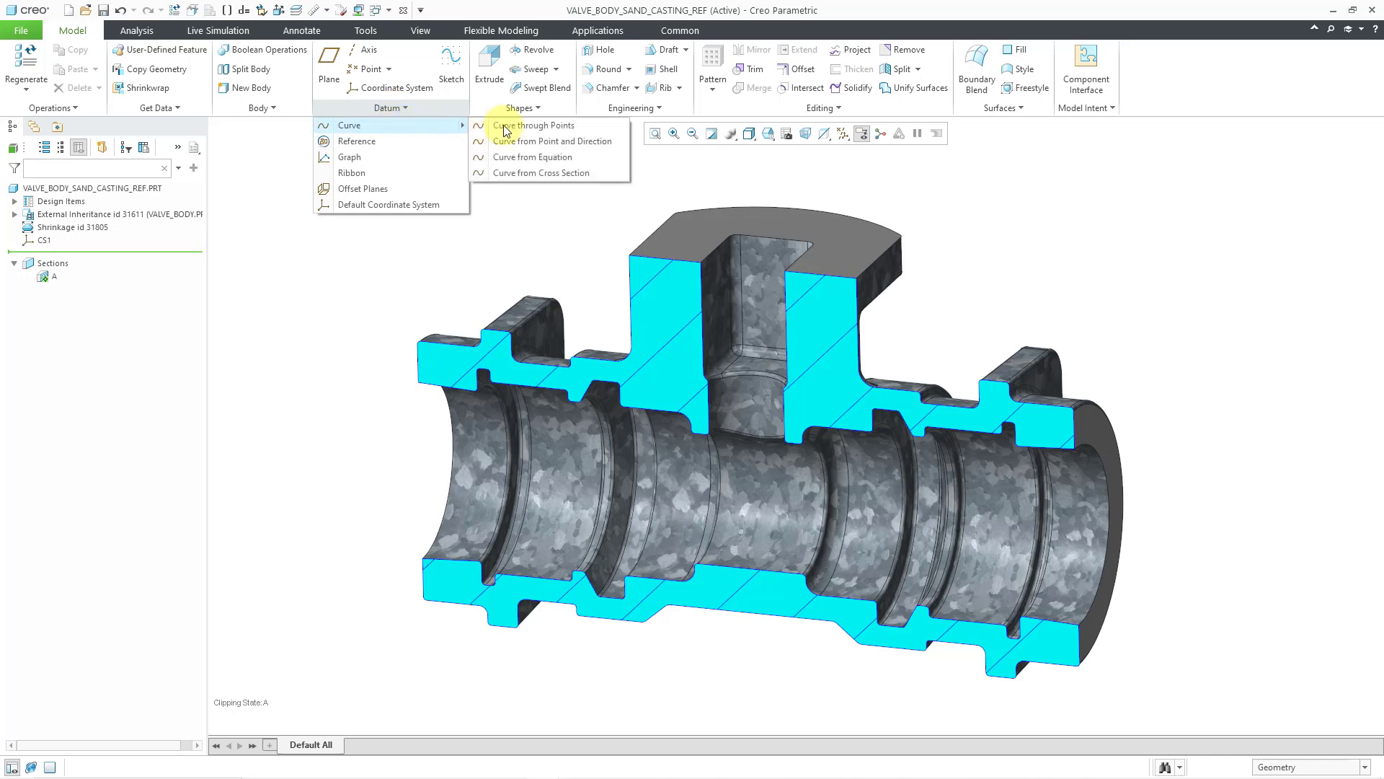
pyautogui.click(535, 175)
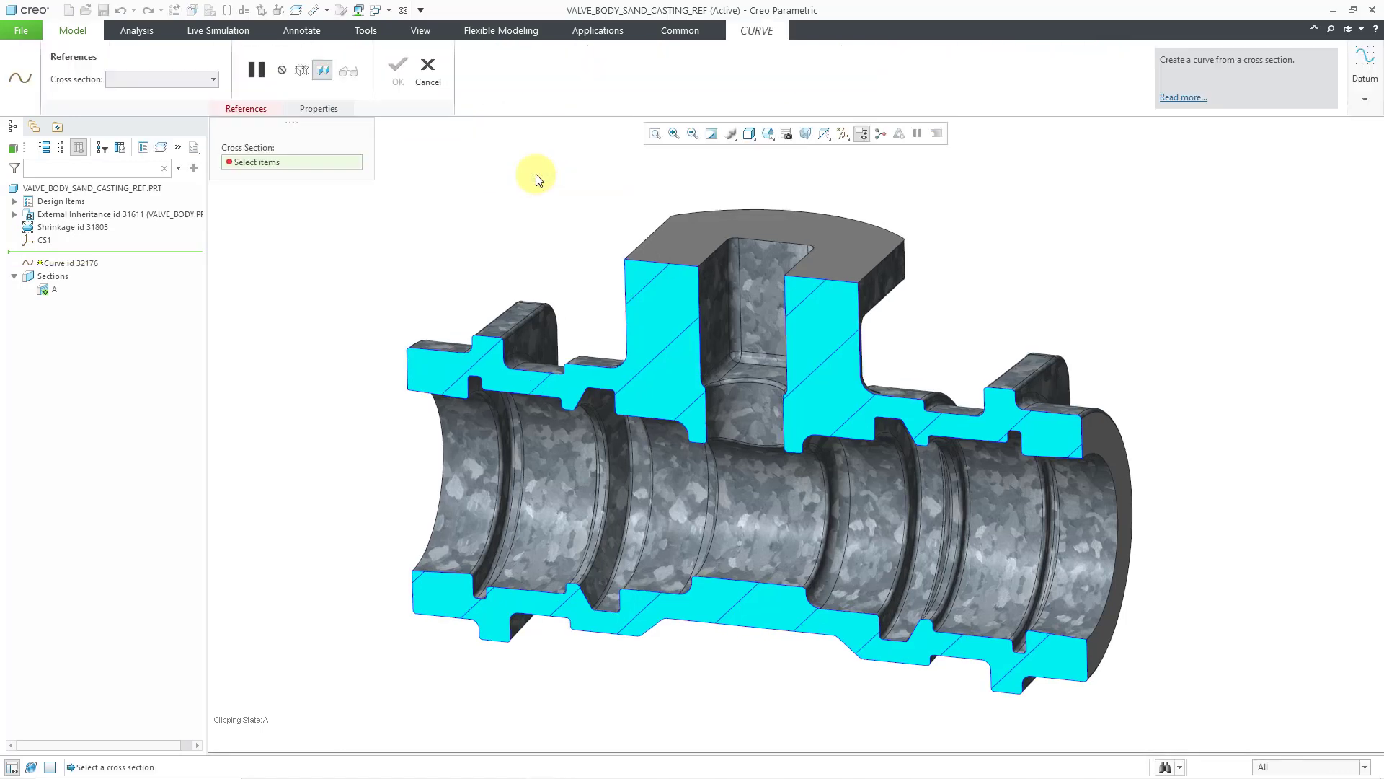
pyautogui.click(173, 81)
pyautogui.click(169, 106)
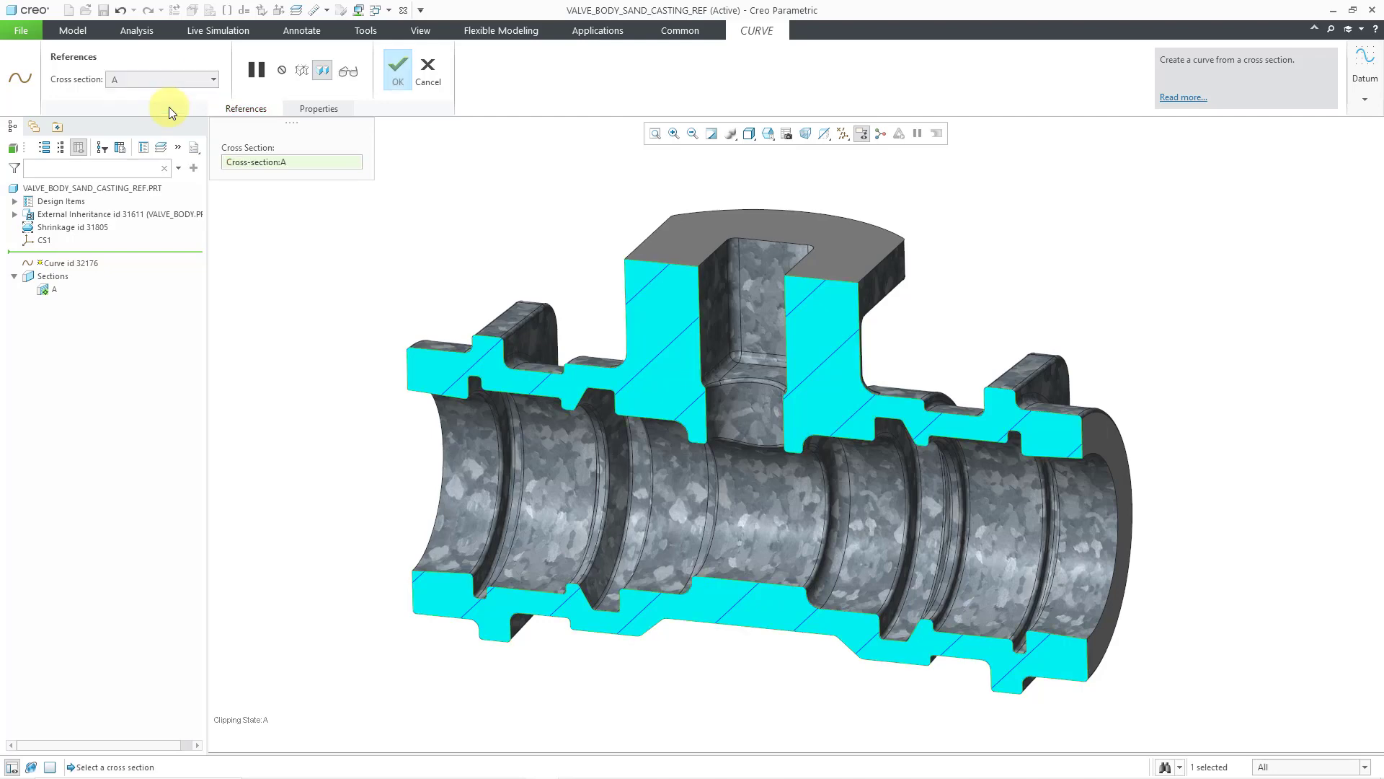
pyautogui.click(391, 78)
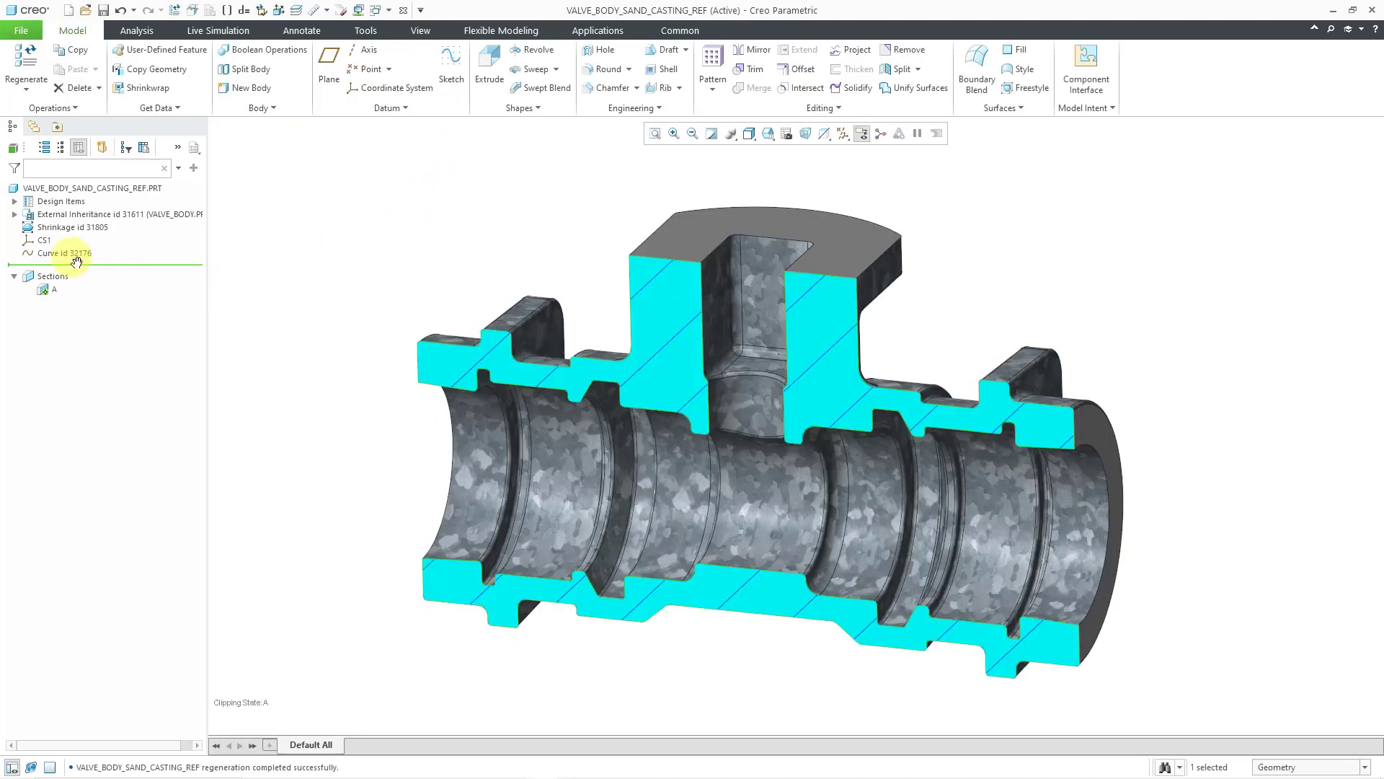
# Reorient the view using the part's top face as the Top reference
pyautogui.click(106, 253)
pyautogui.click(349, 246)
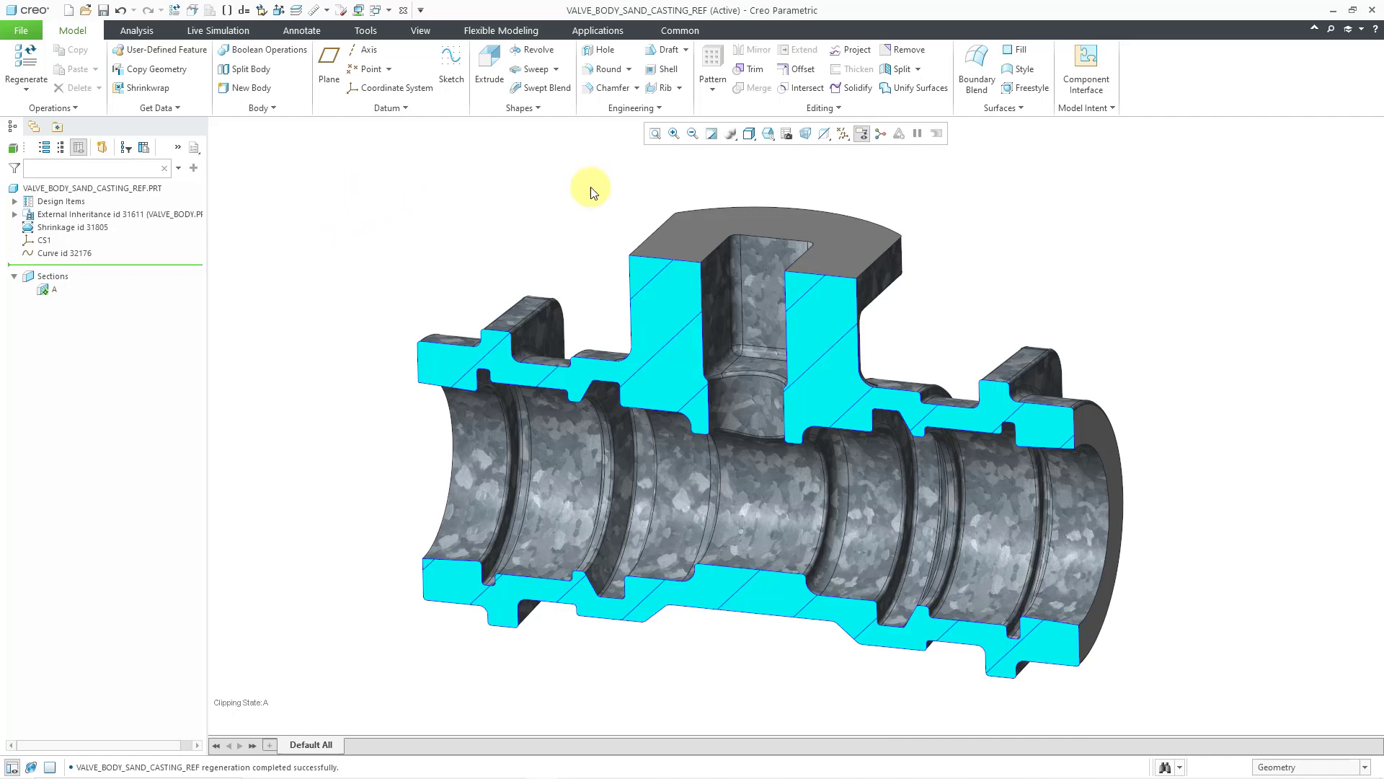
pyautogui.click(766, 137)
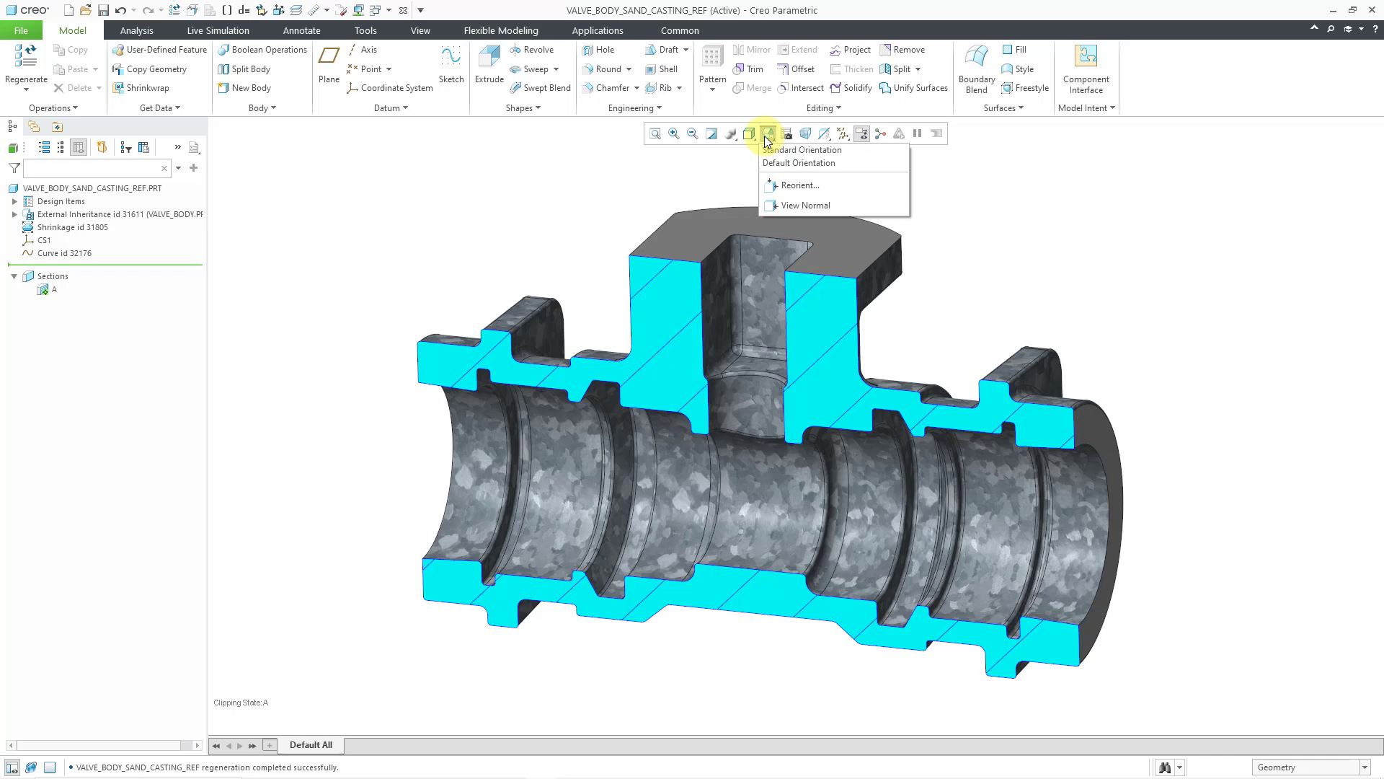
pyautogui.click(813, 187)
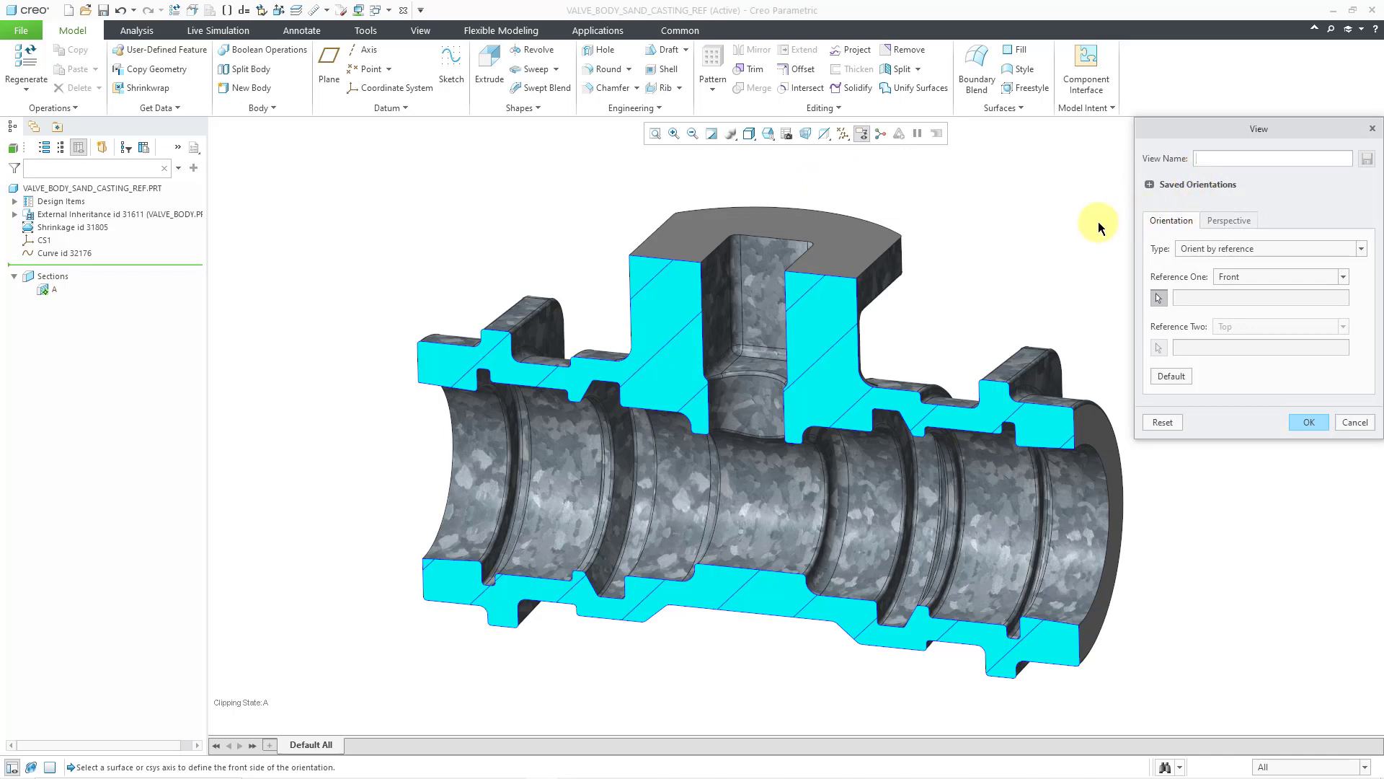
pyautogui.click(1265, 277)
pyautogui.click(1254, 316)
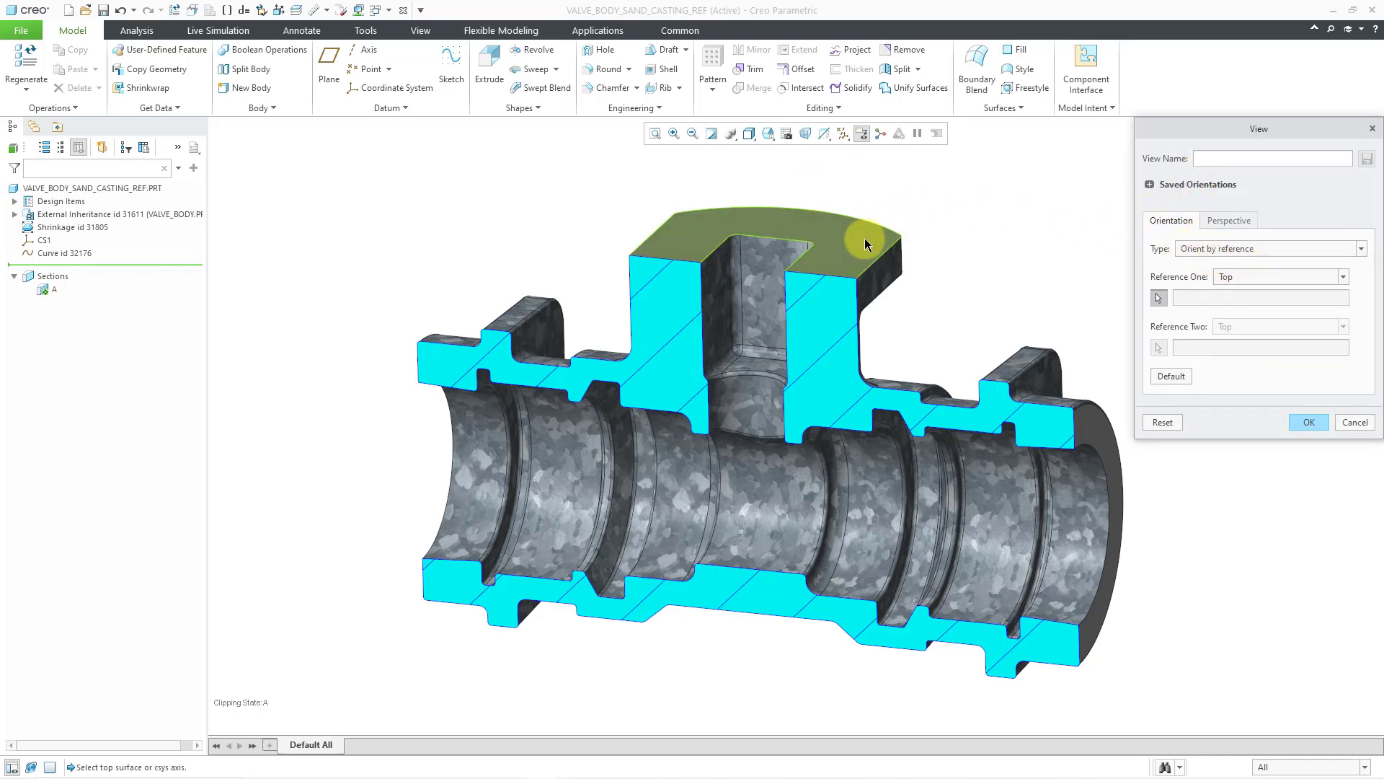
pyautogui.click(896, 237)
# Use the right end face as the Right reference and save the view as FRONT
pyautogui.click(1292, 324)
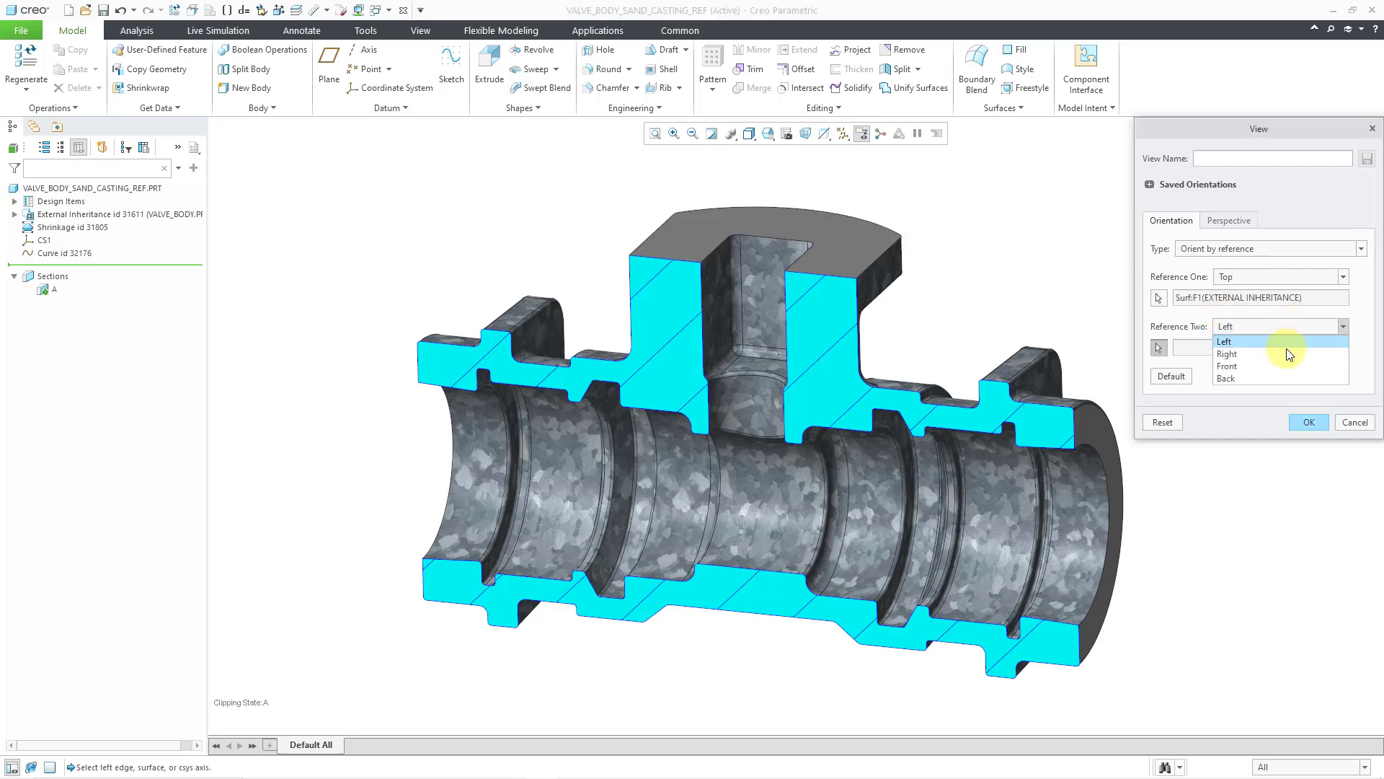
pyautogui.click(1287, 352)
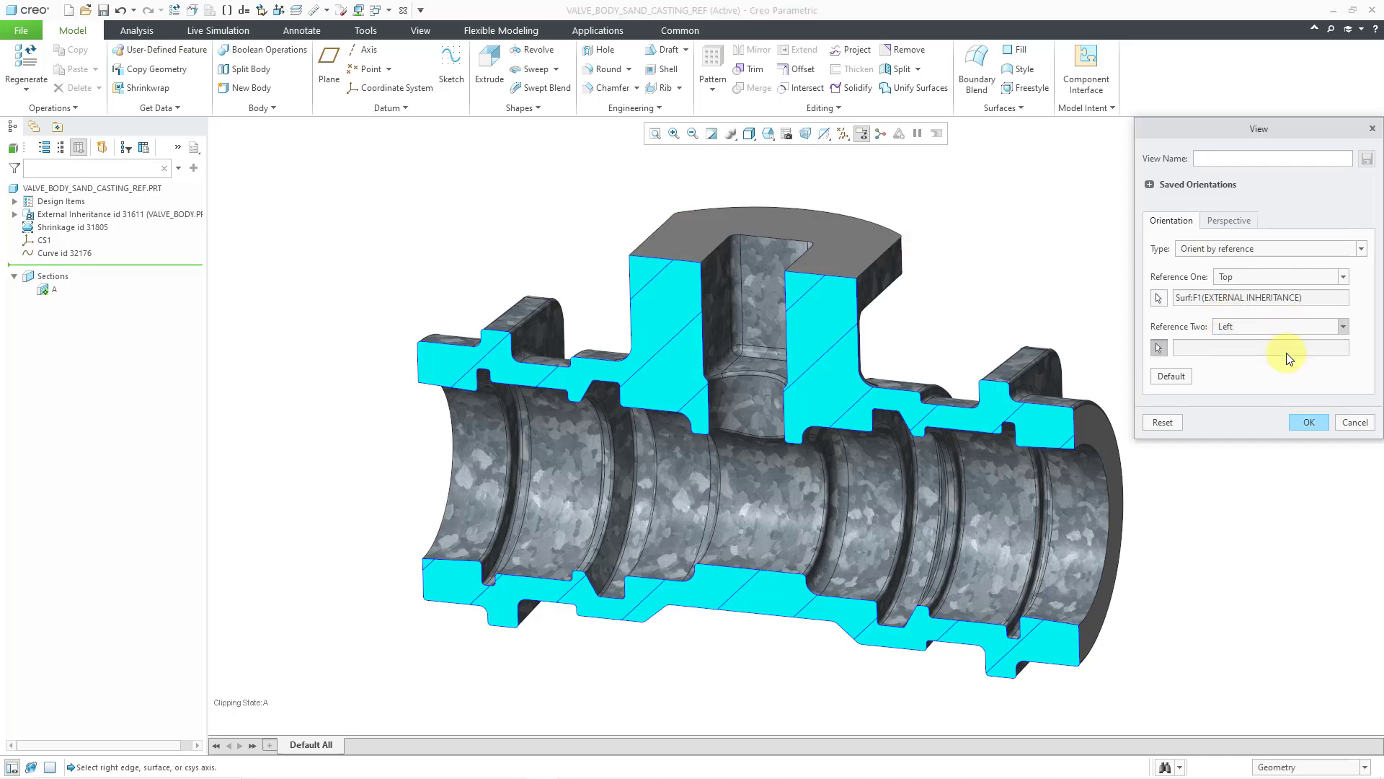
pyautogui.click(1093, 440)
pyautogui.click(1253, 159)
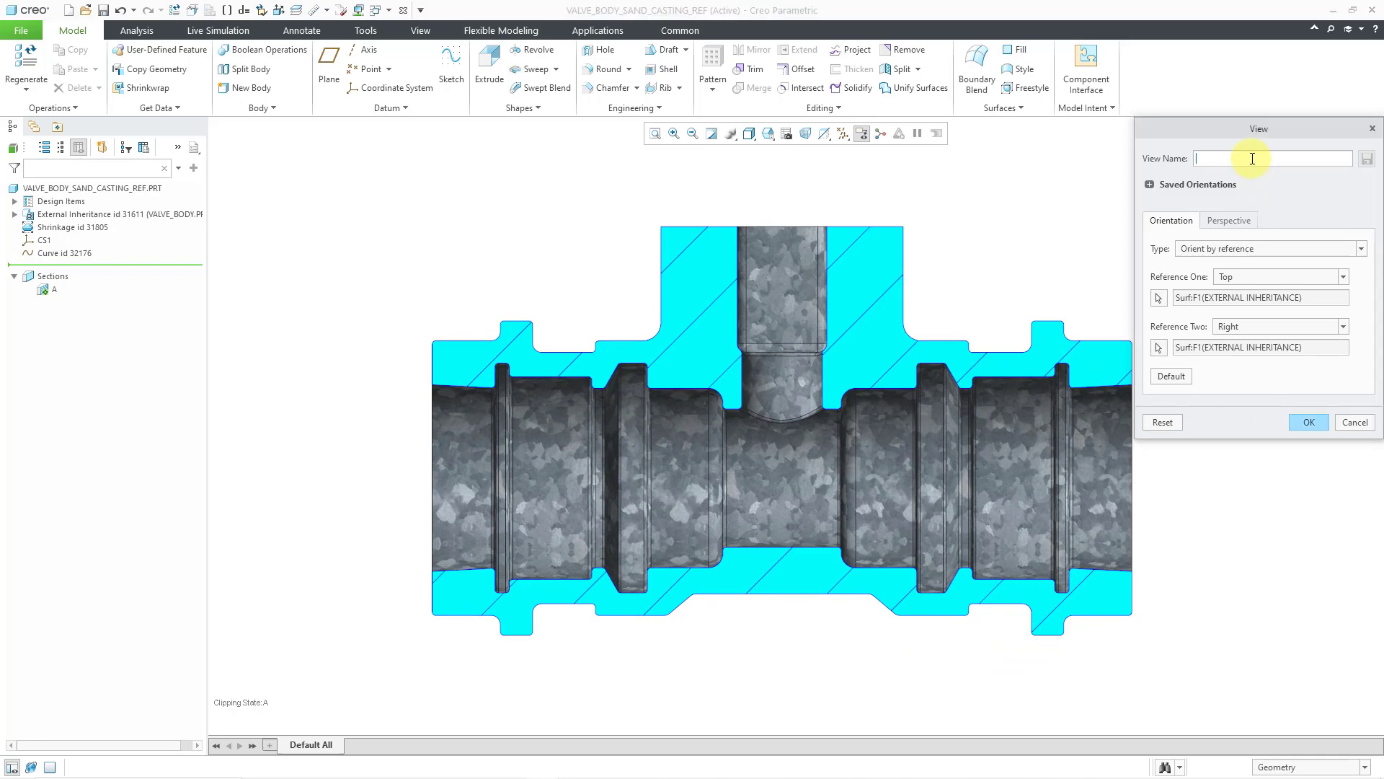
pyautogui.write('FRONT')
pyautogui.press('Return')
# Orbit the sectioned valve part into an angled, isometric-style 3-D view
pyautogui.click(1313, 426)
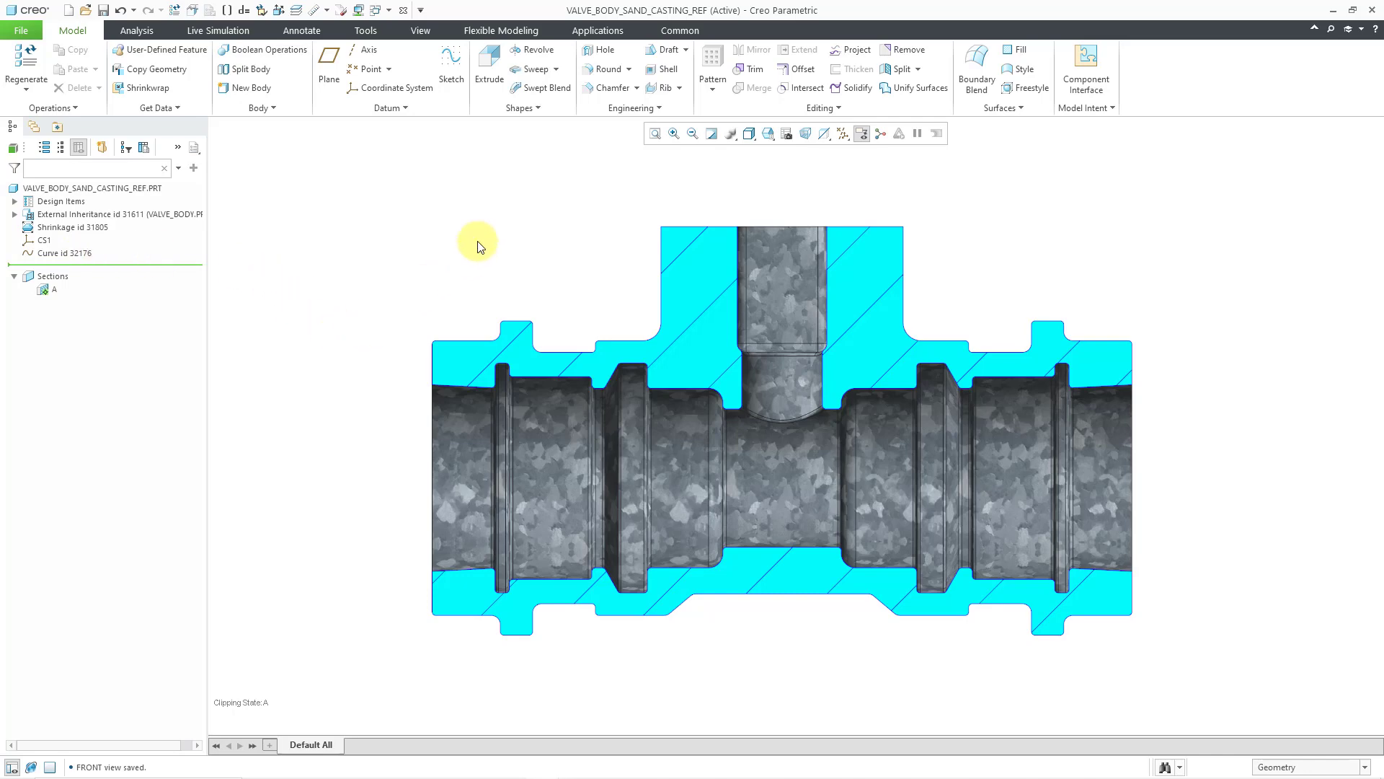
pyautogui.moveTo(603, 263); pyautogui.dragTo(566, 305, button='middle')
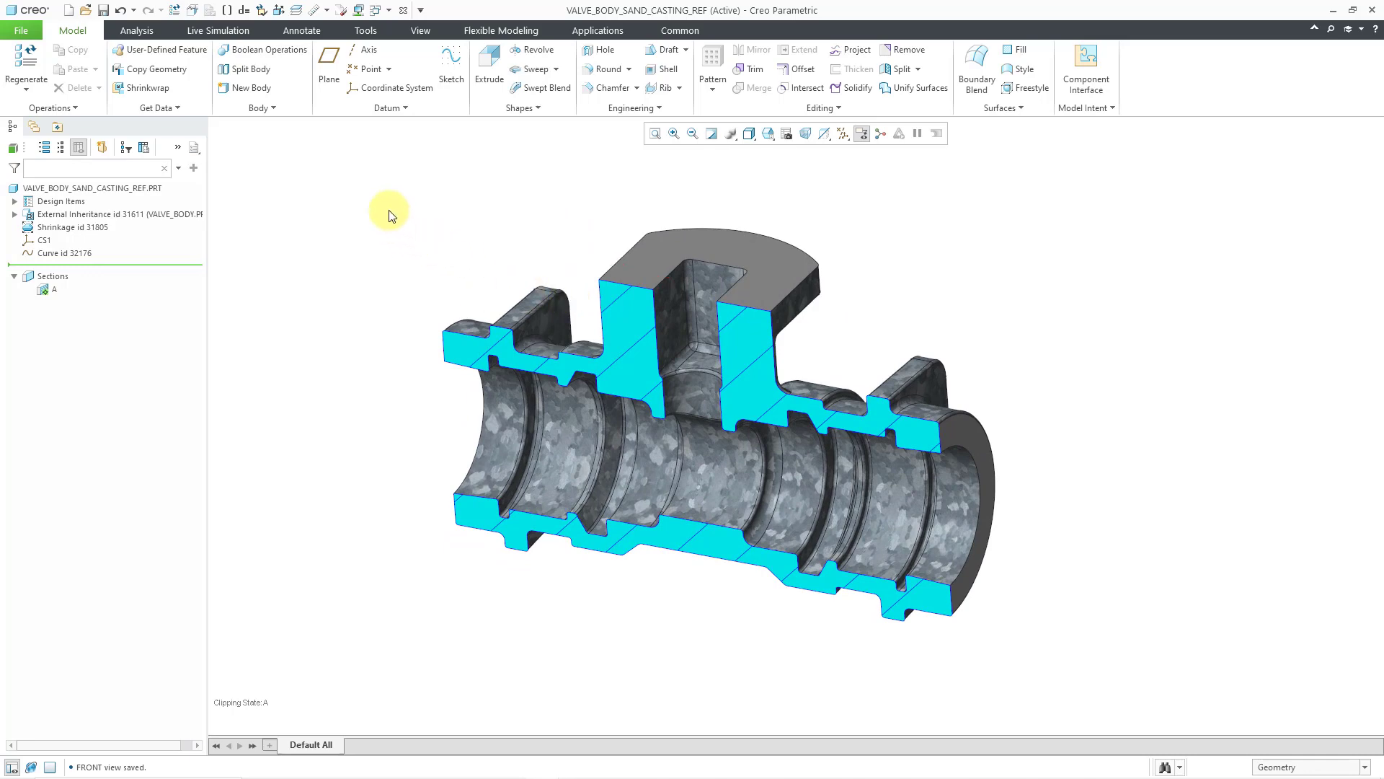
# Switch to the VALVE_BODY_SAND_CASTING assembly window and start Create Sand Core
pyautogui.click(381, 13)
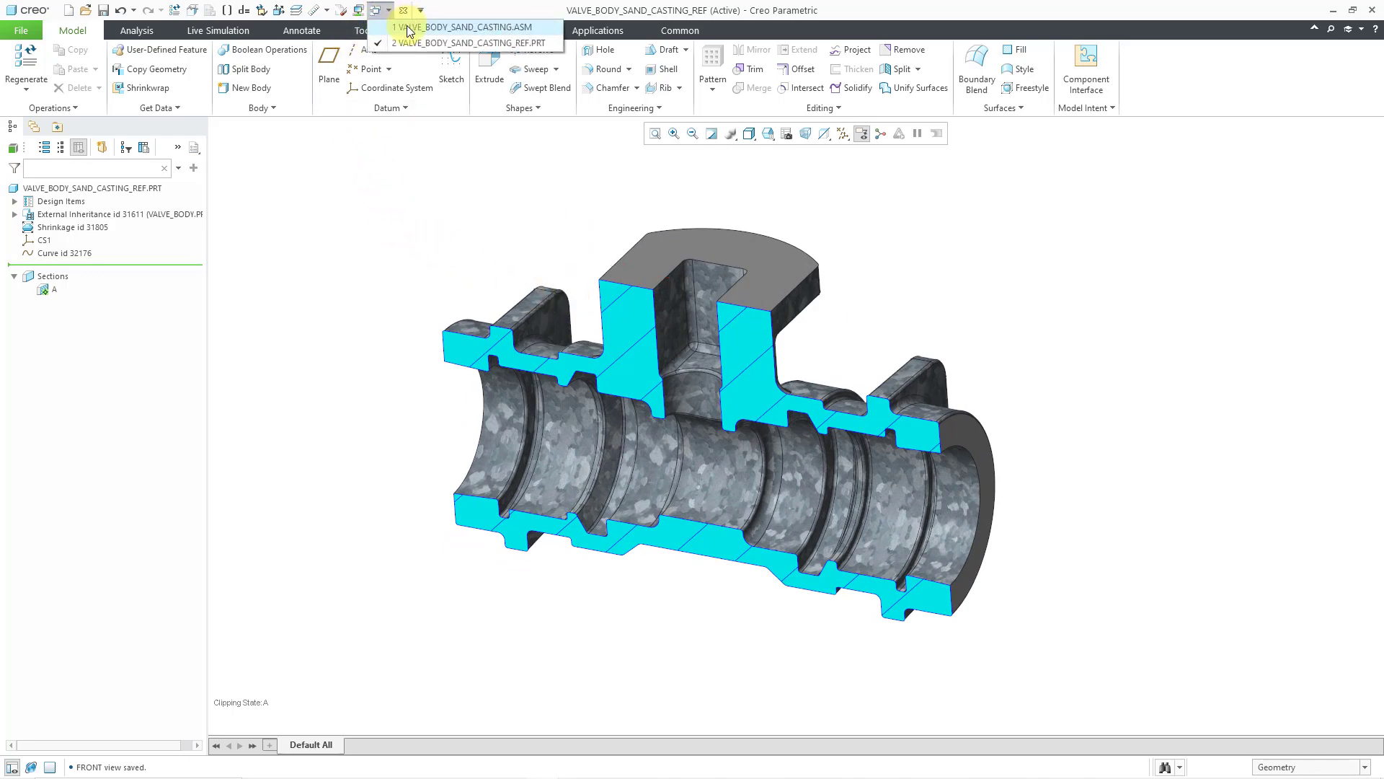
pyautogui.click(411, 33)
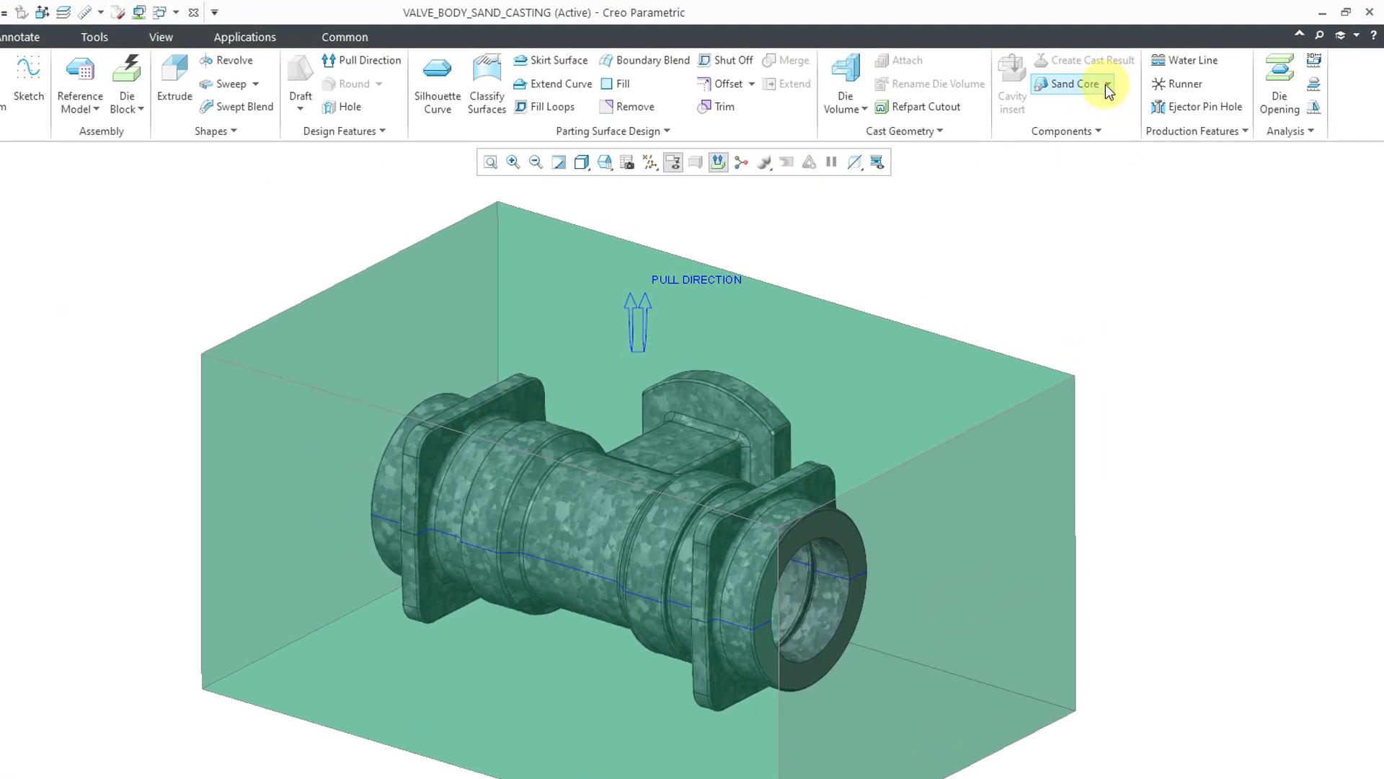
pyautogui.click(1109, 85)
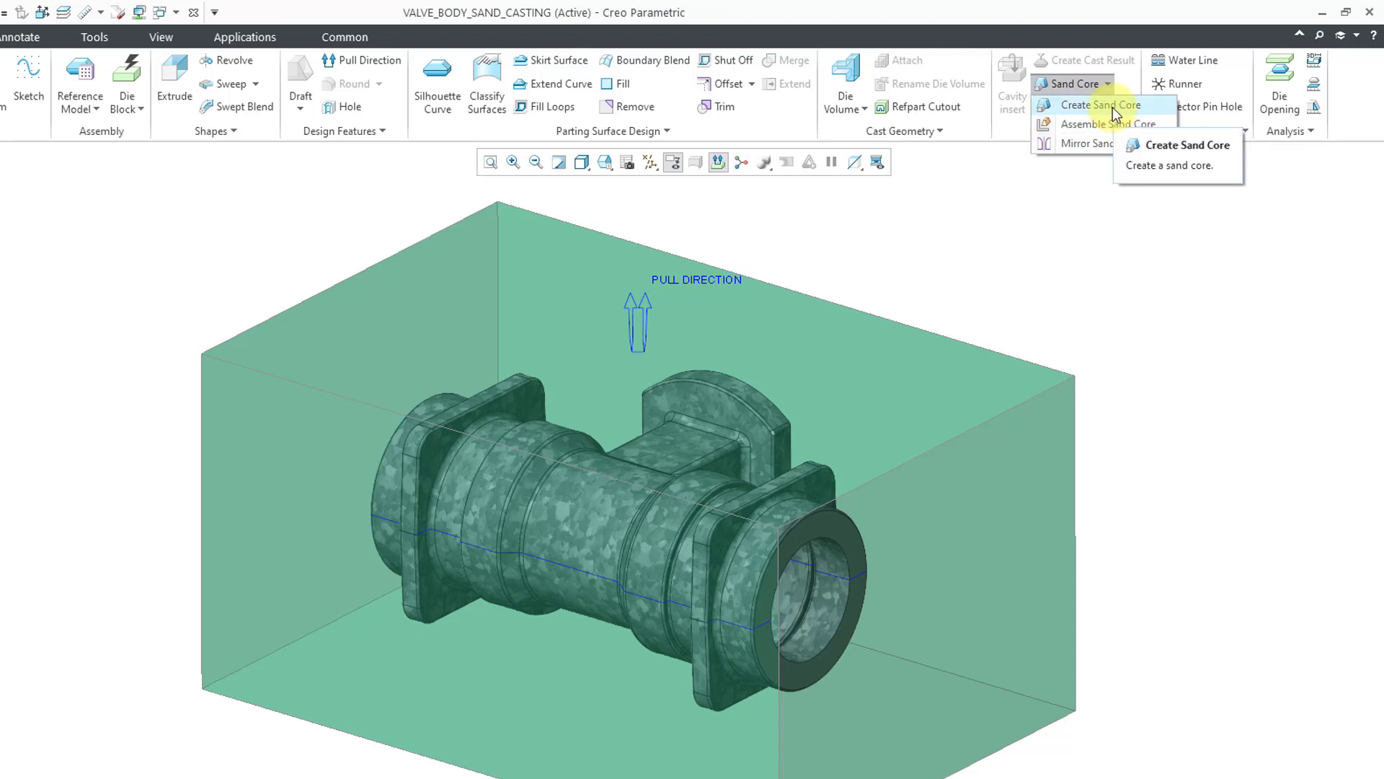
pyautogui.click(1116, 113)
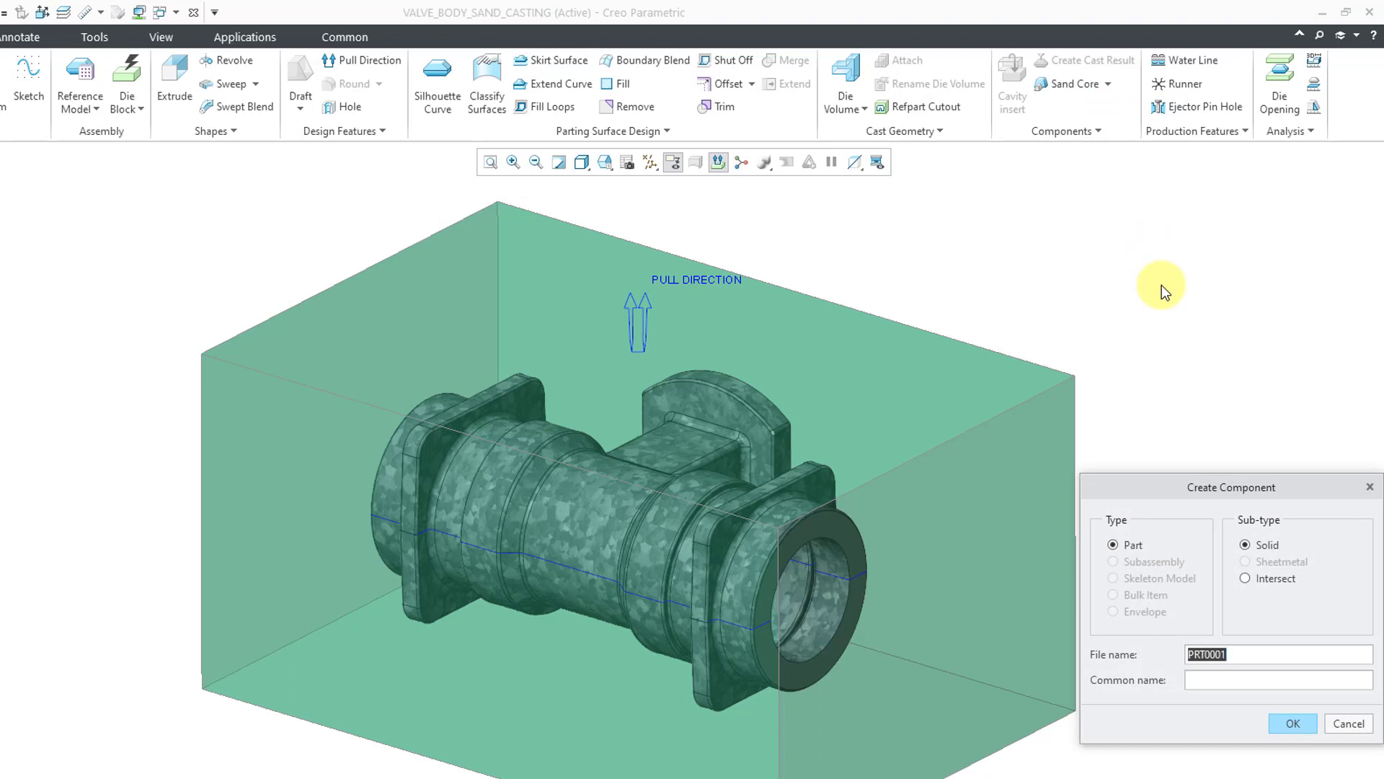
# Name the new sand core part valve_sand_core and create it by copying from the existing template
pyautogui.write('valve_sand_core')
pyautogui.click(1291, 722)
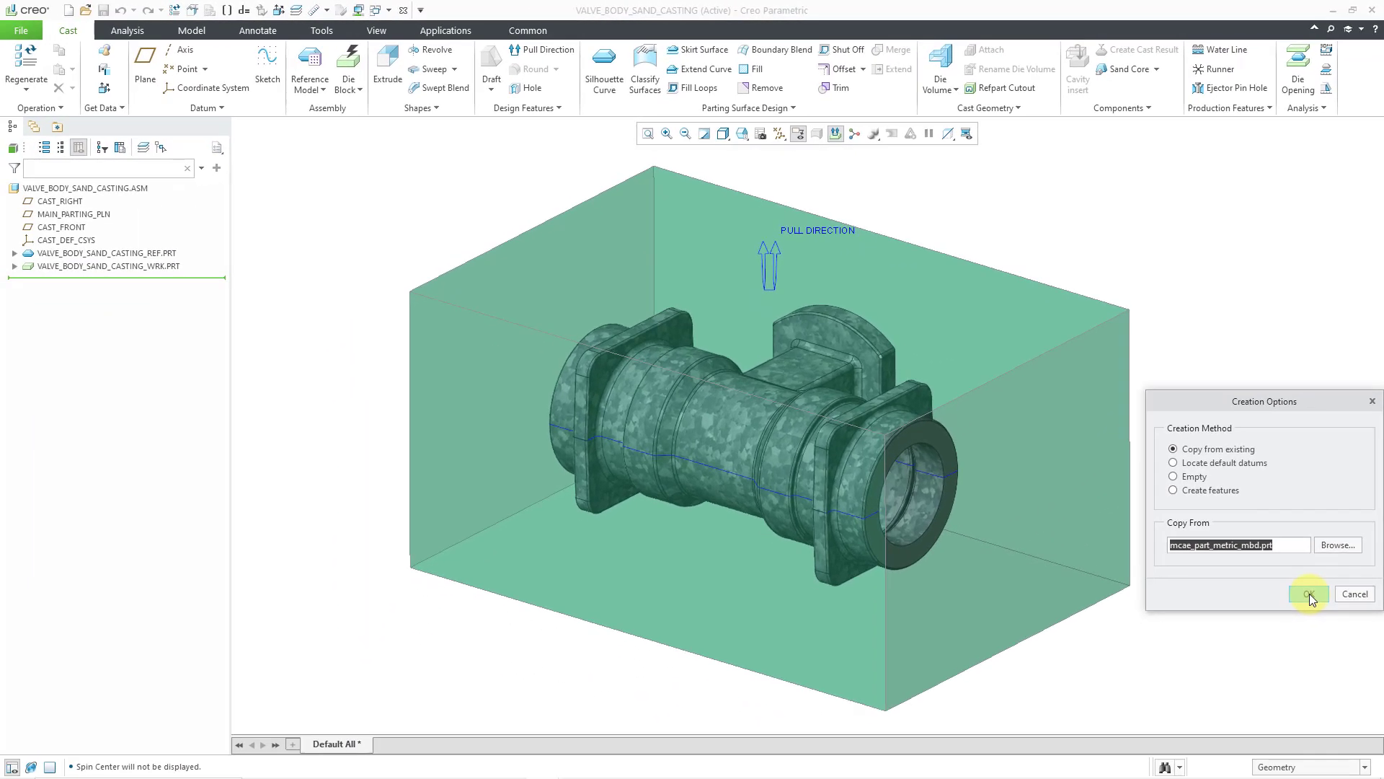
pyautogui.click(1293, 719)
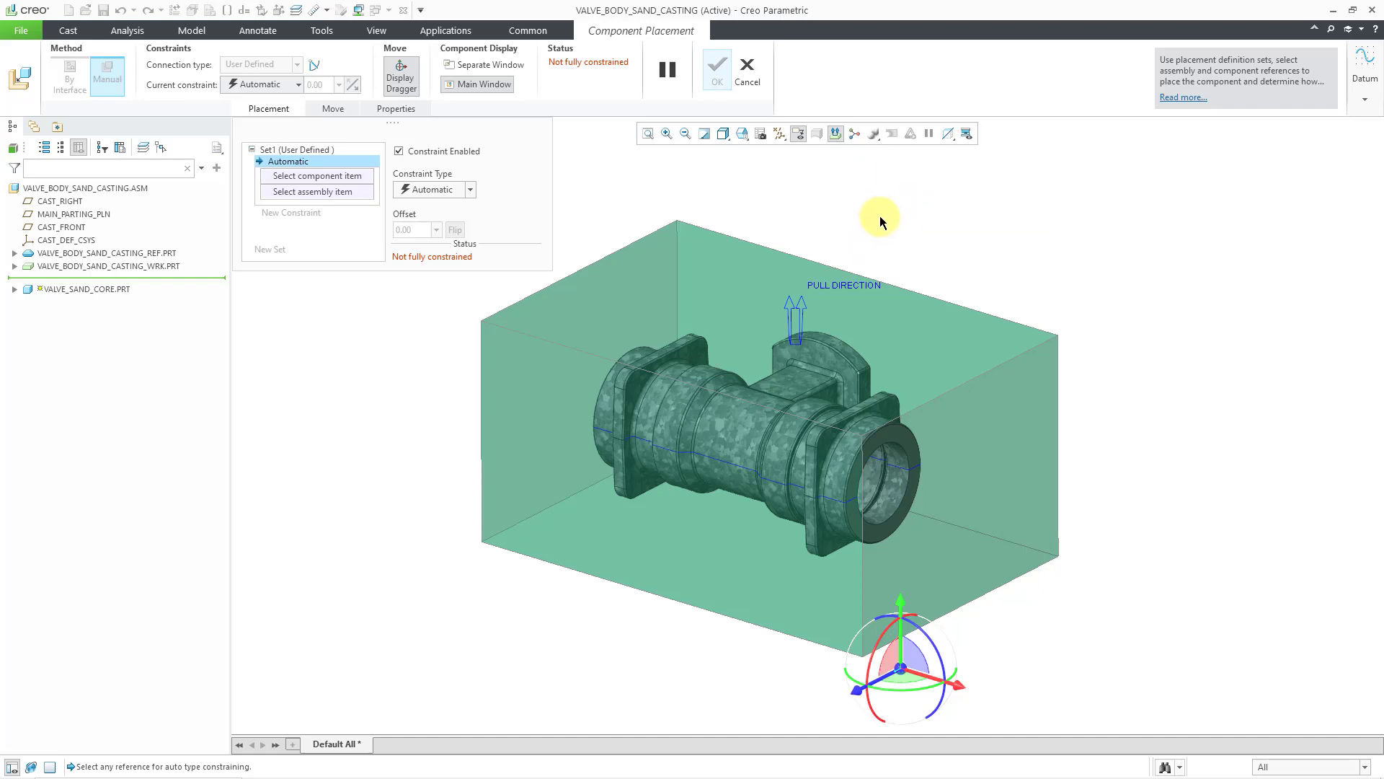
# Turn on coordinate system display in the datum filter
pyautogui.click(780, 137)
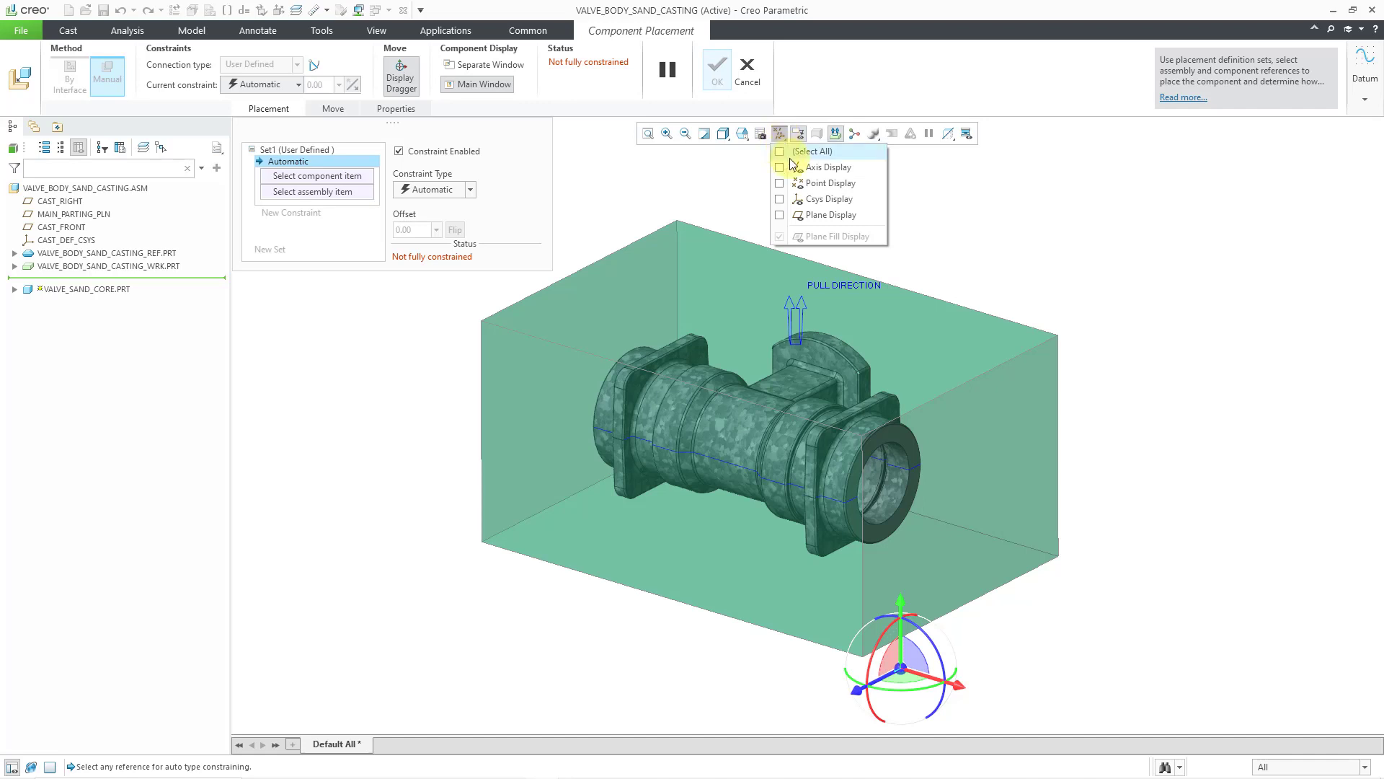
pyautogui.click(826, 202)
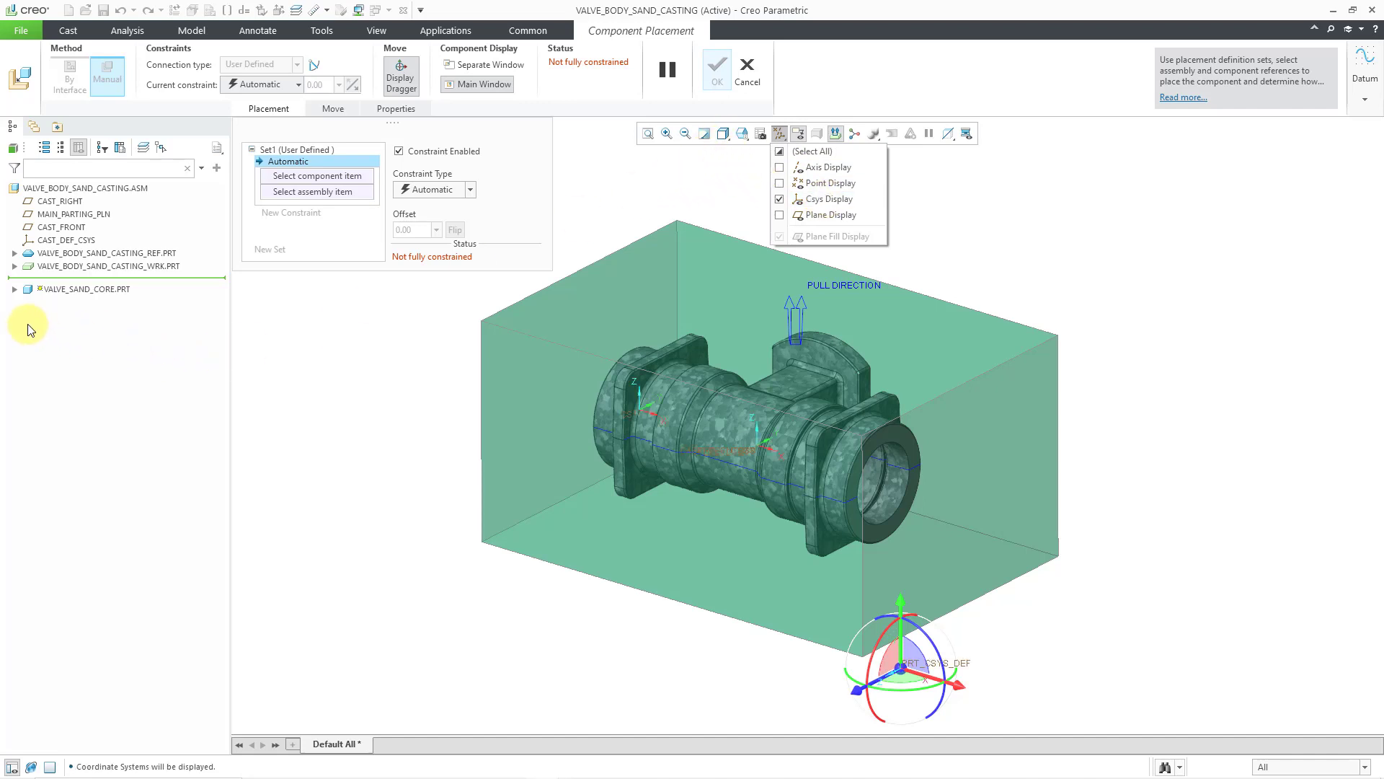
pyautogui.click(16, 296)
# Make the core's PRT_CSYS_DEF coincident with the reference part's PRT_CNT_CS and confirm placement
pyautogui.click(14, 289)
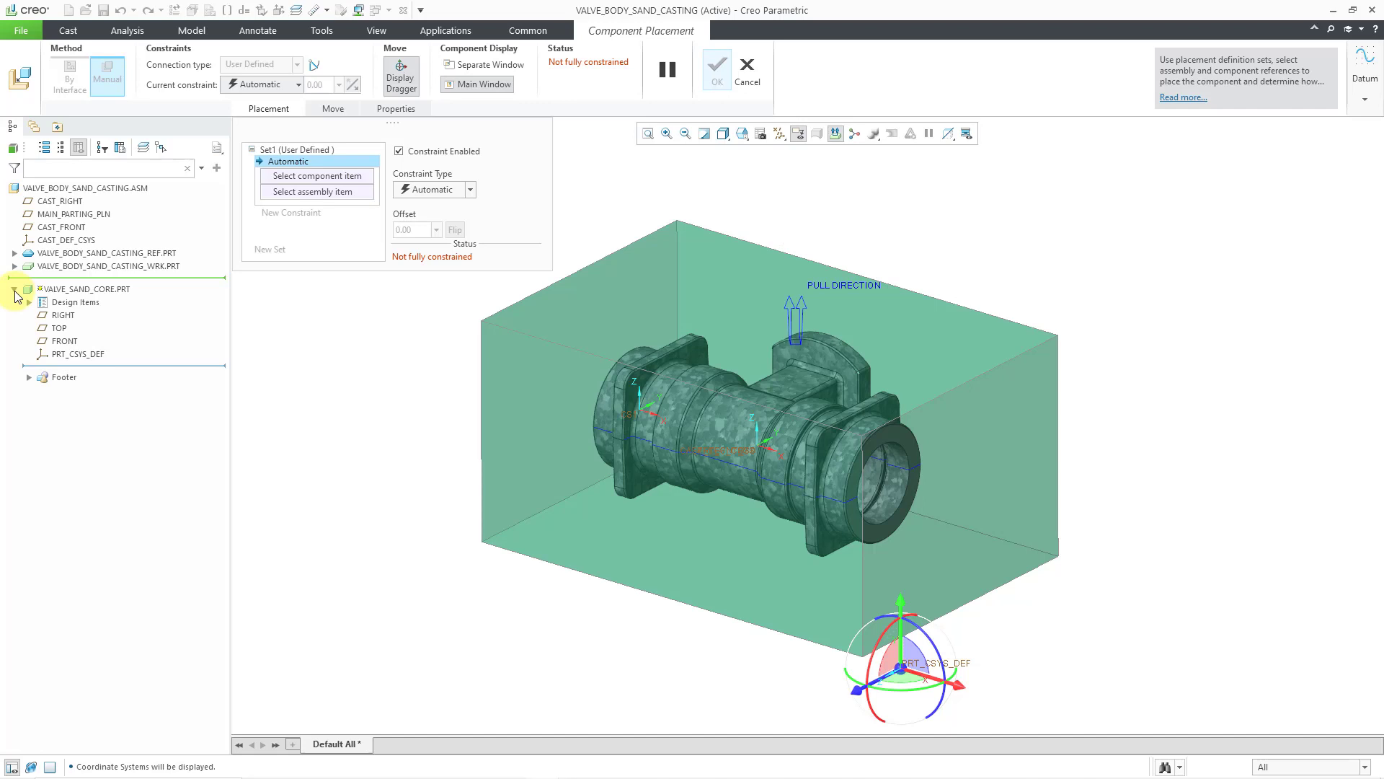
pyautogui.click(85, 355)
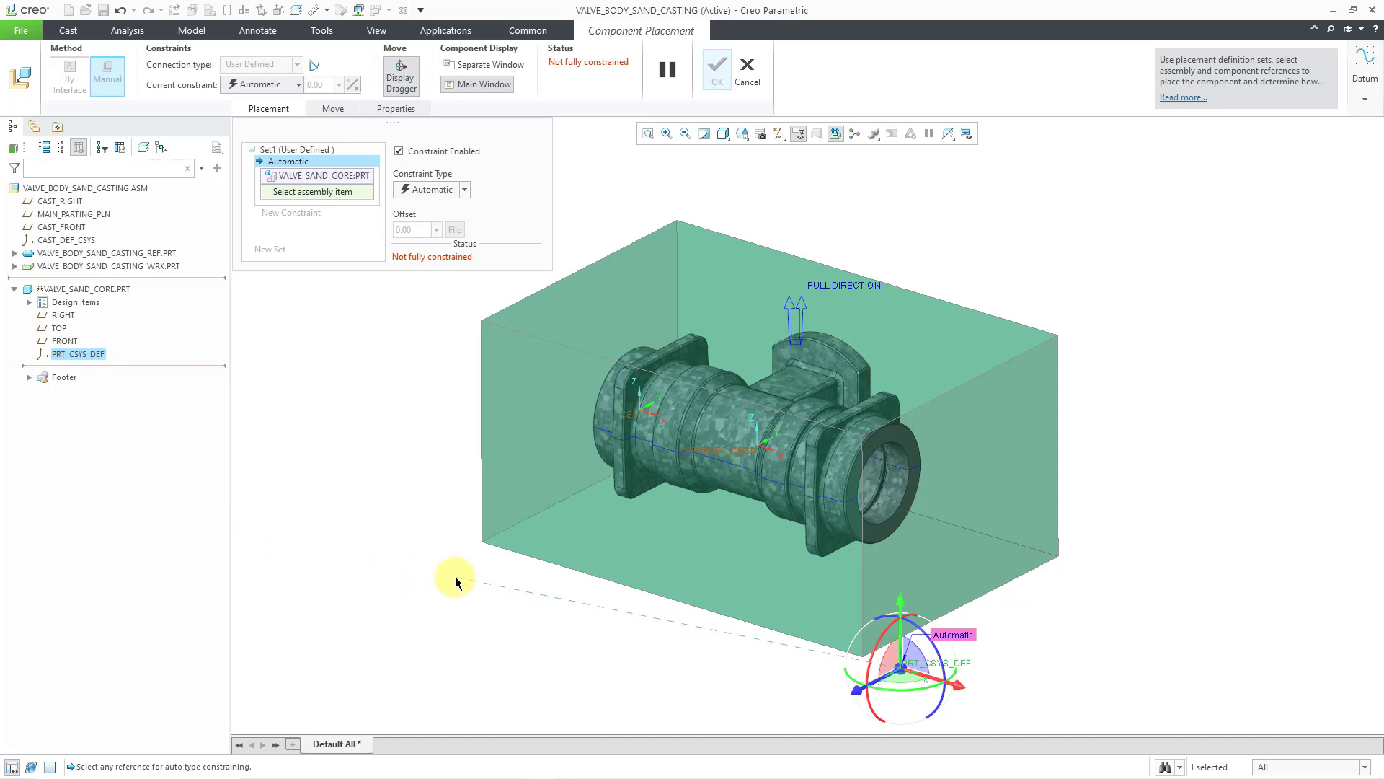
pyautogui.click(63, 241)
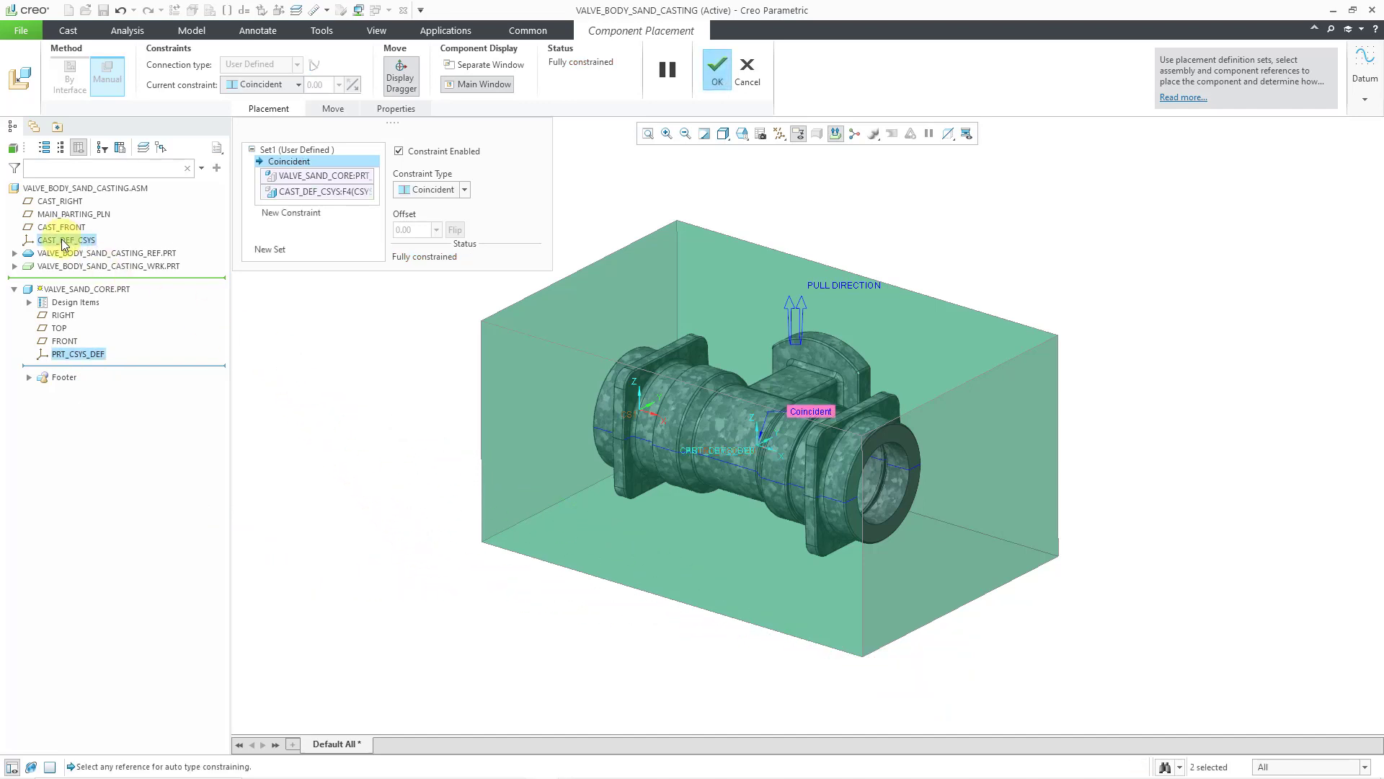
pyautogui.rightClick(322, 196)
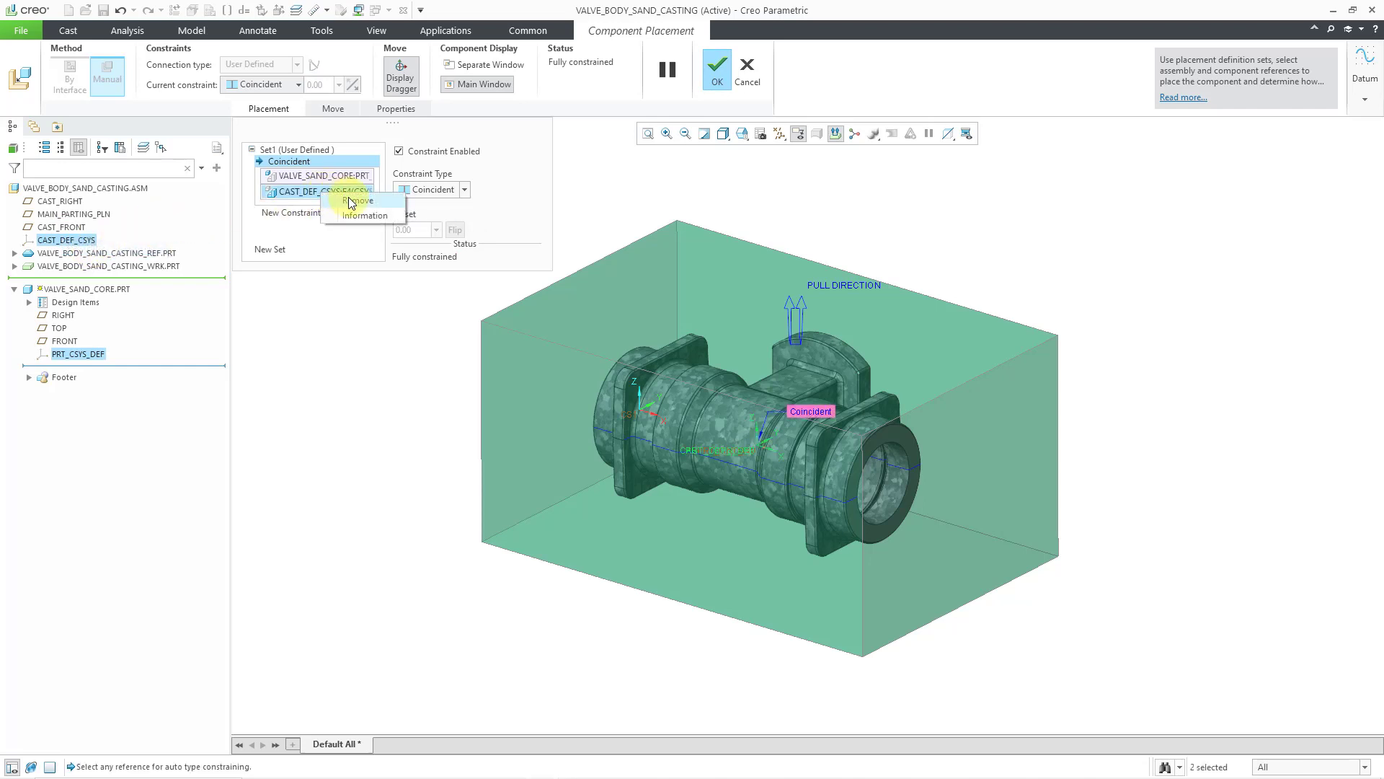
pyautogui.click(266, 300)
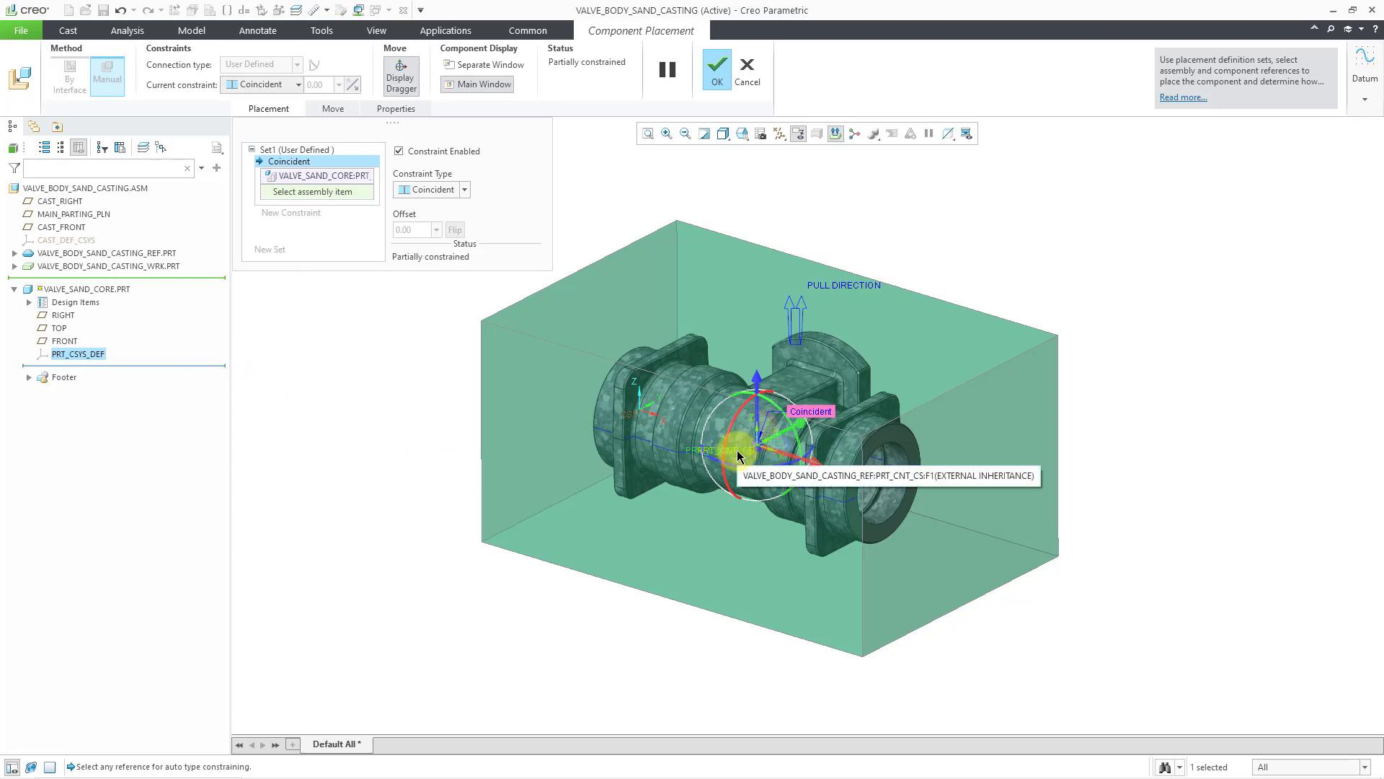
pyautogui.click(738, 456)
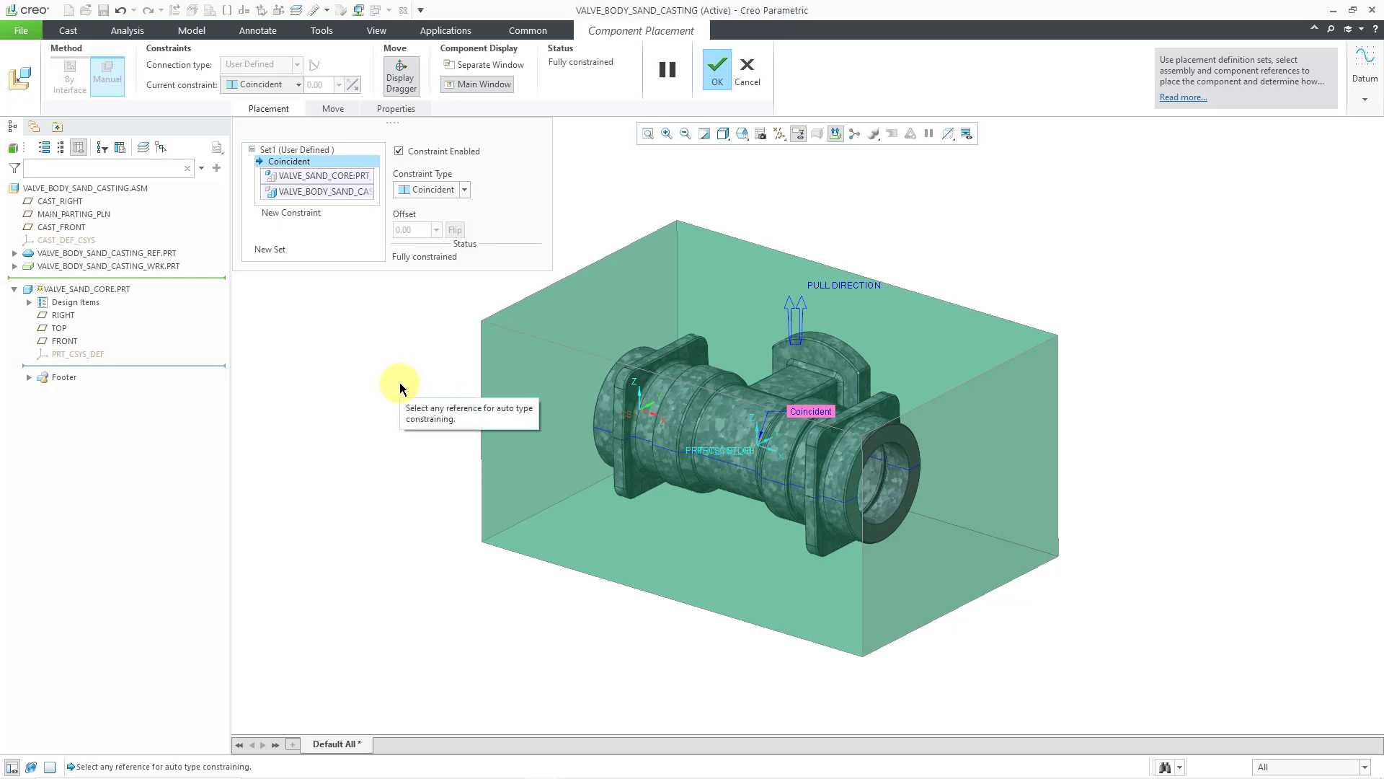
pyautogui.click(718, 72)
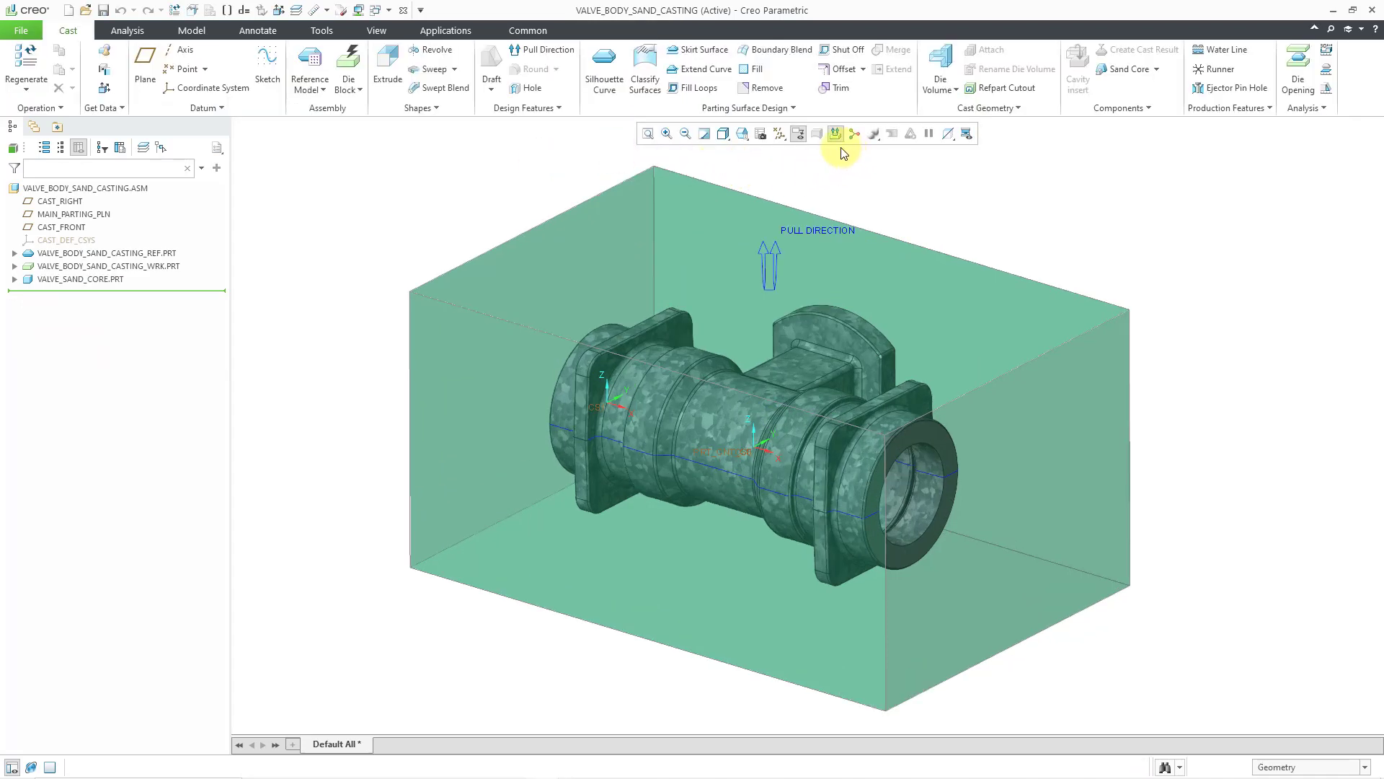
# Turn off coordinate system display in the datum filter
pyautogui.click(782, 140)
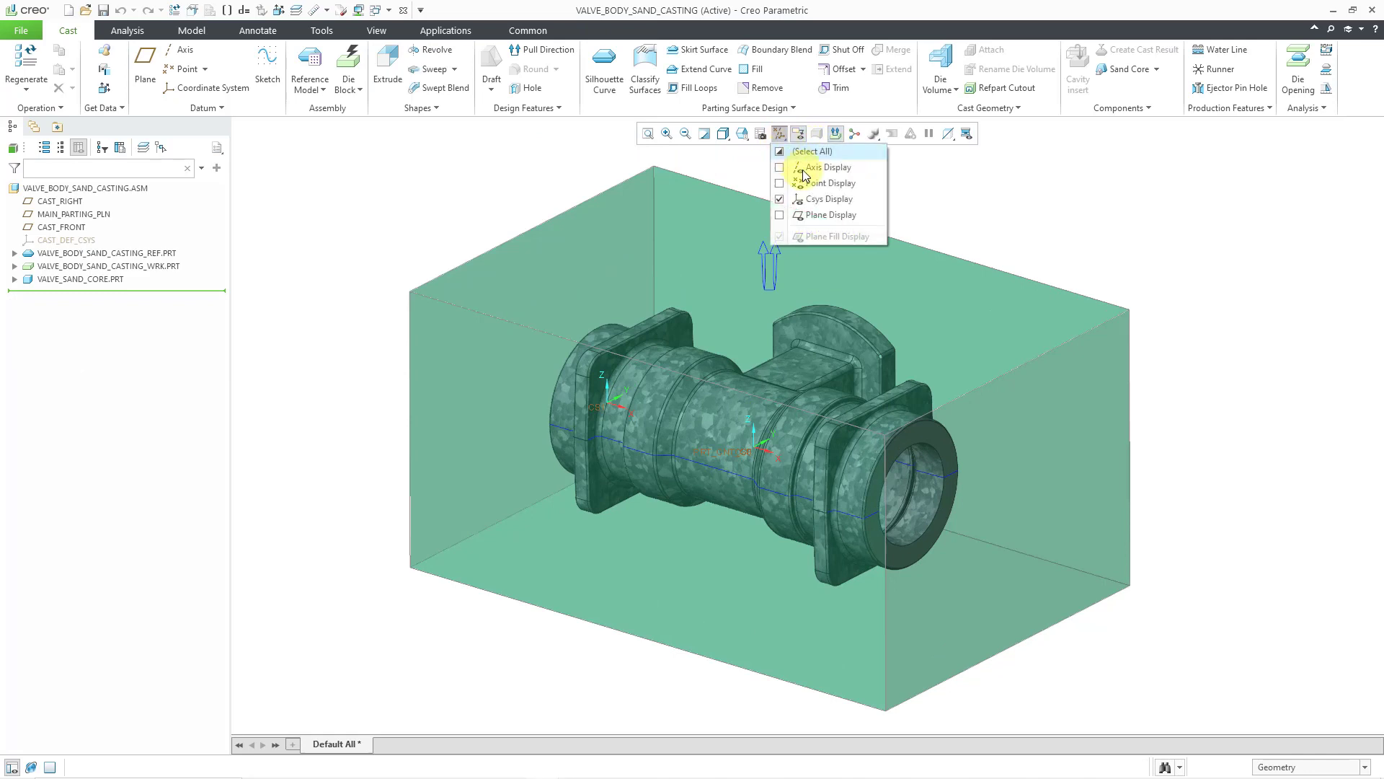
pyautogui.click(822, 199)
pyautogui.click(455, 170)
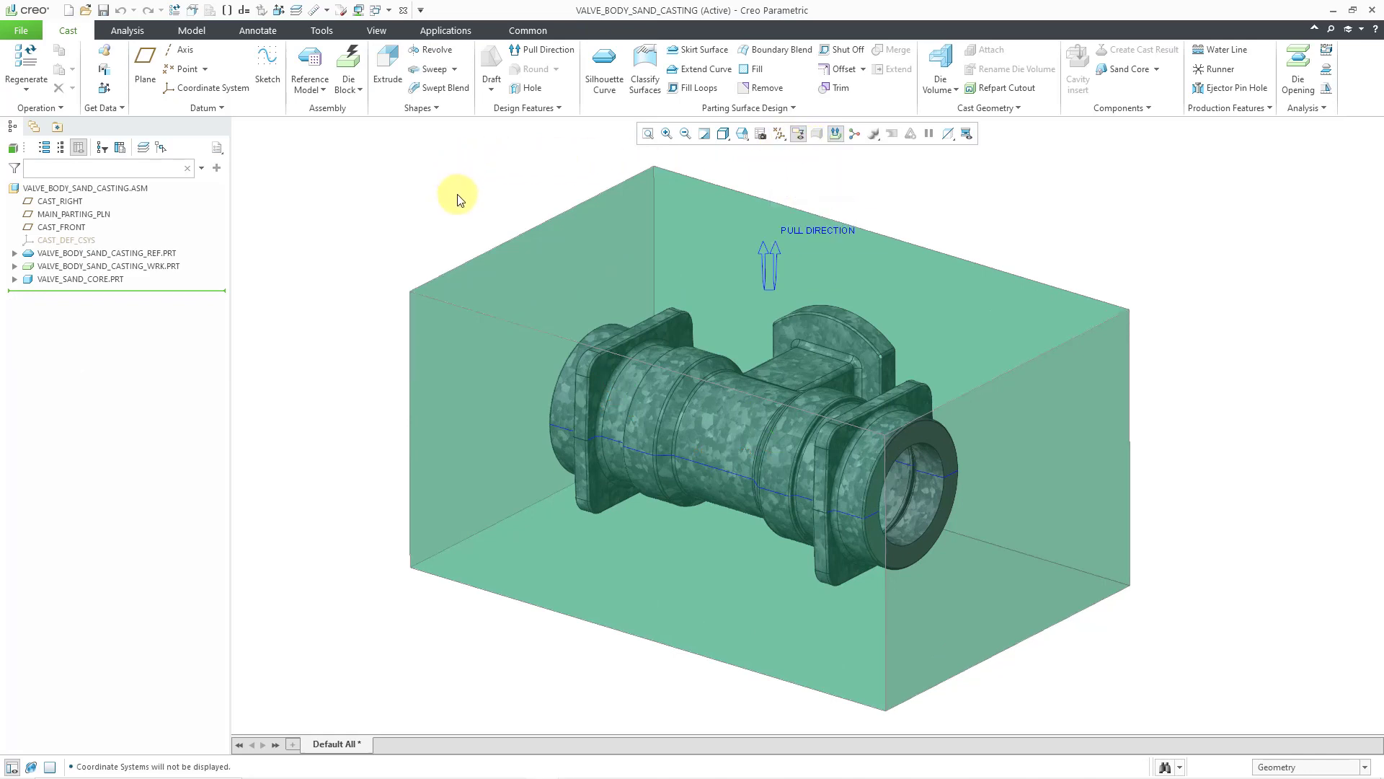
# Hide the CAST_RIGHT, MAIN_PARTING_PLN and CAST_FRONT datum planes
pyautogui.moveTo(642, 294); pyautogui.dragTo(678, 486, button='middle')
pyautogui.scroll(-3, 779, 185)
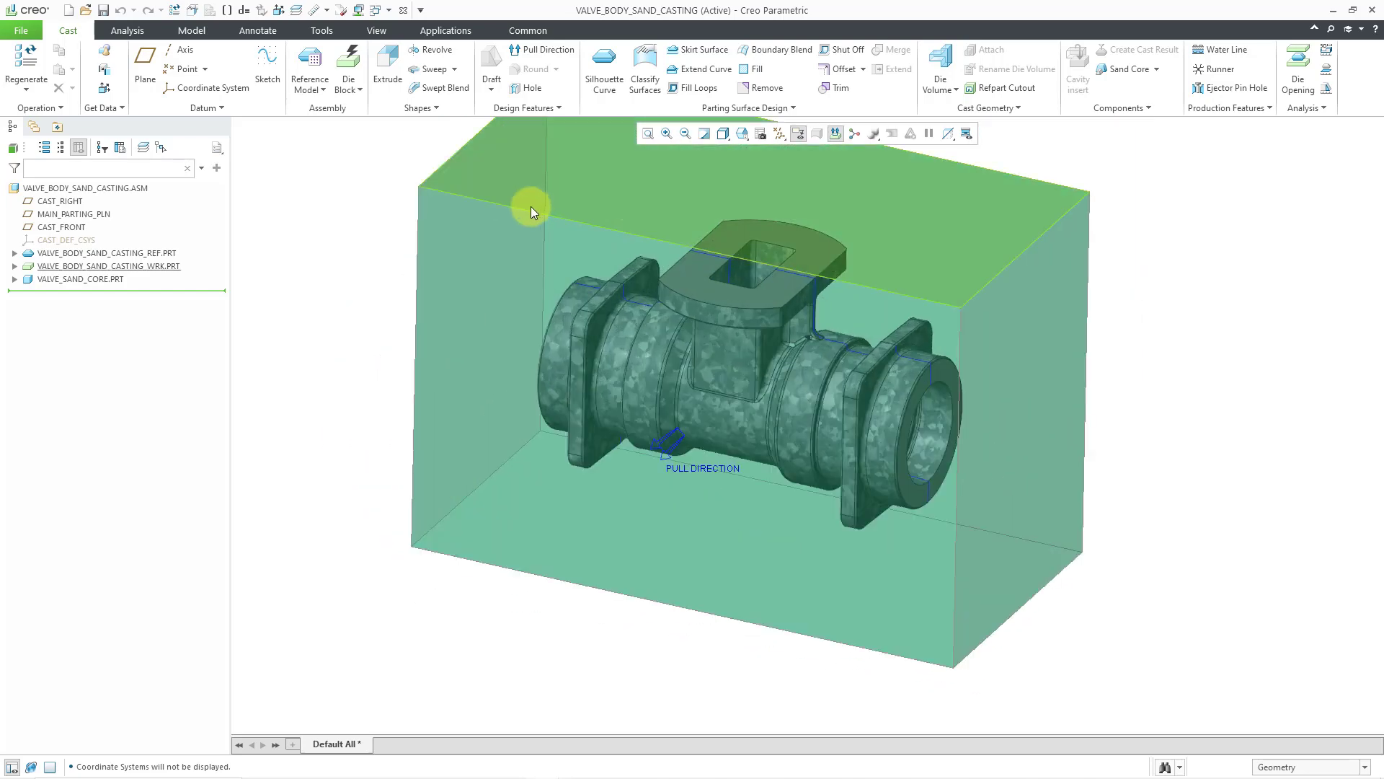
pyautogui.moveTo(520, 252); pyautogui.dragTo(505, 281, button='middle')
pyautogui.click(72, 202)
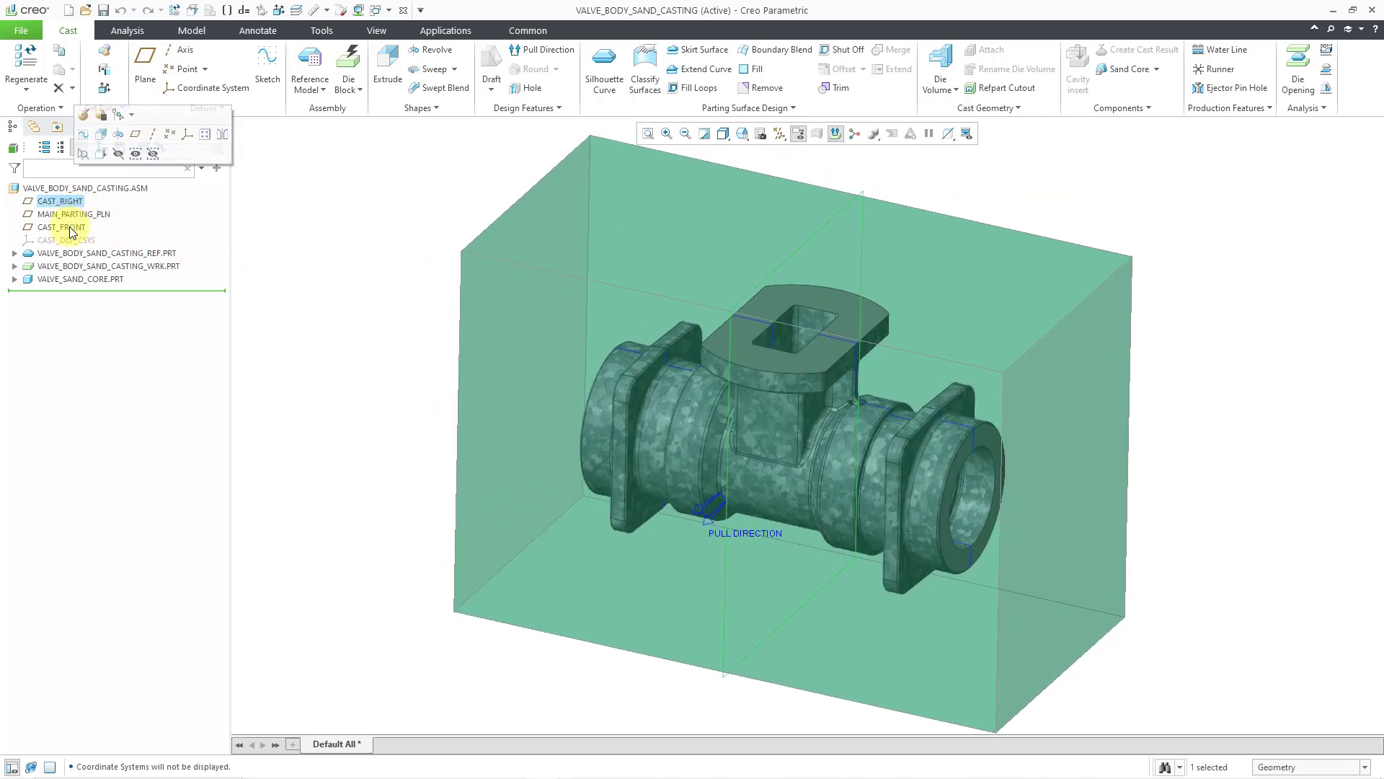
pyautogui.keyDown('shift'); pyautogui.click(71, 228); pyautogui.keyUp('shift')
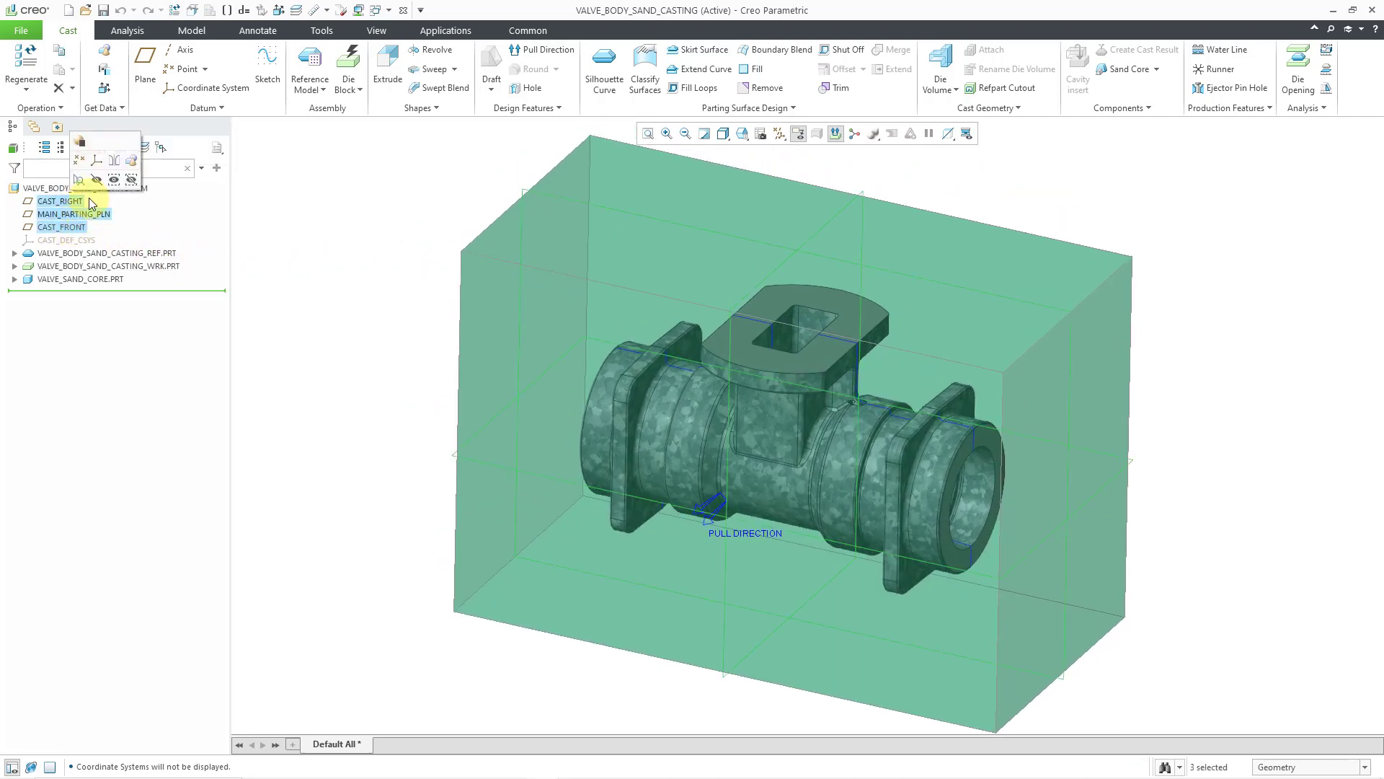
pyautogui.click(97, 183)
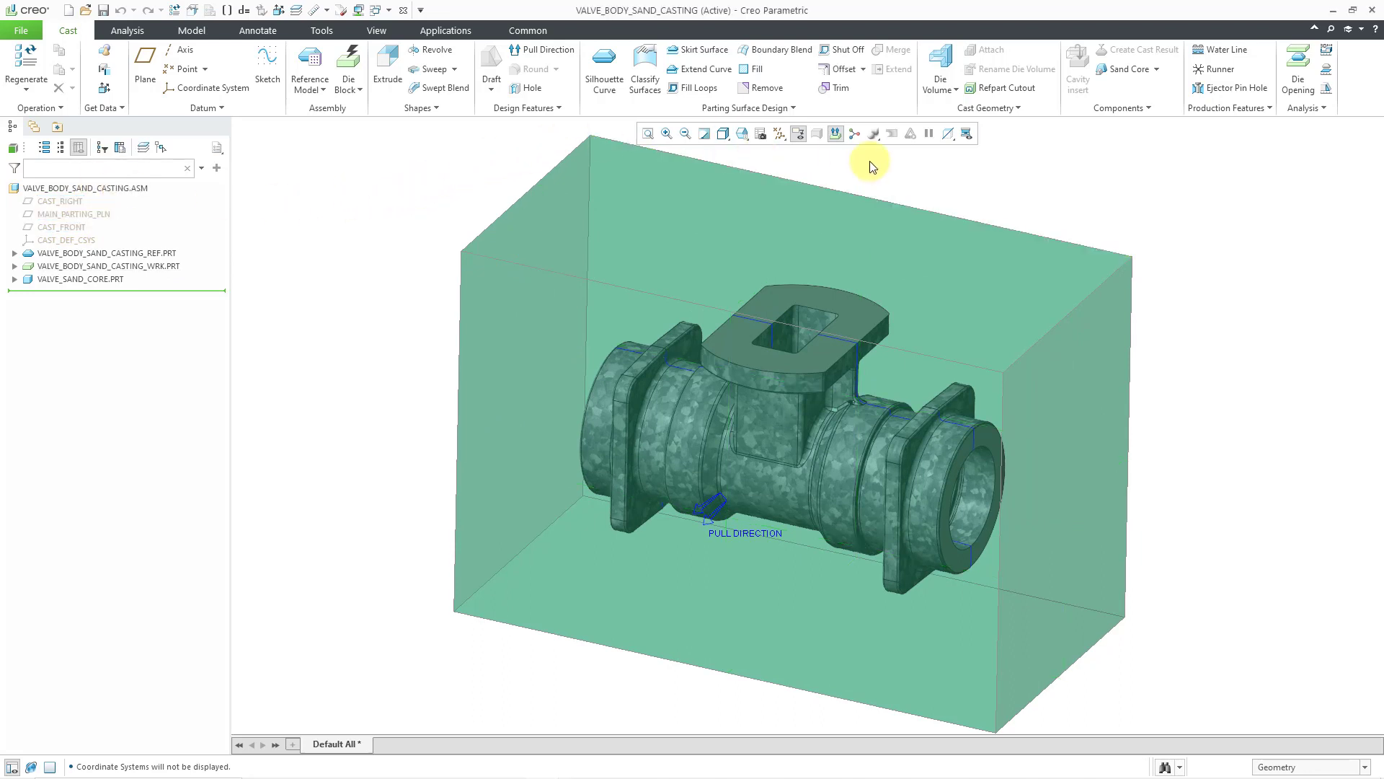
# Turn datum plane display back on in the datum filter
pyautogui.click(782, 138)
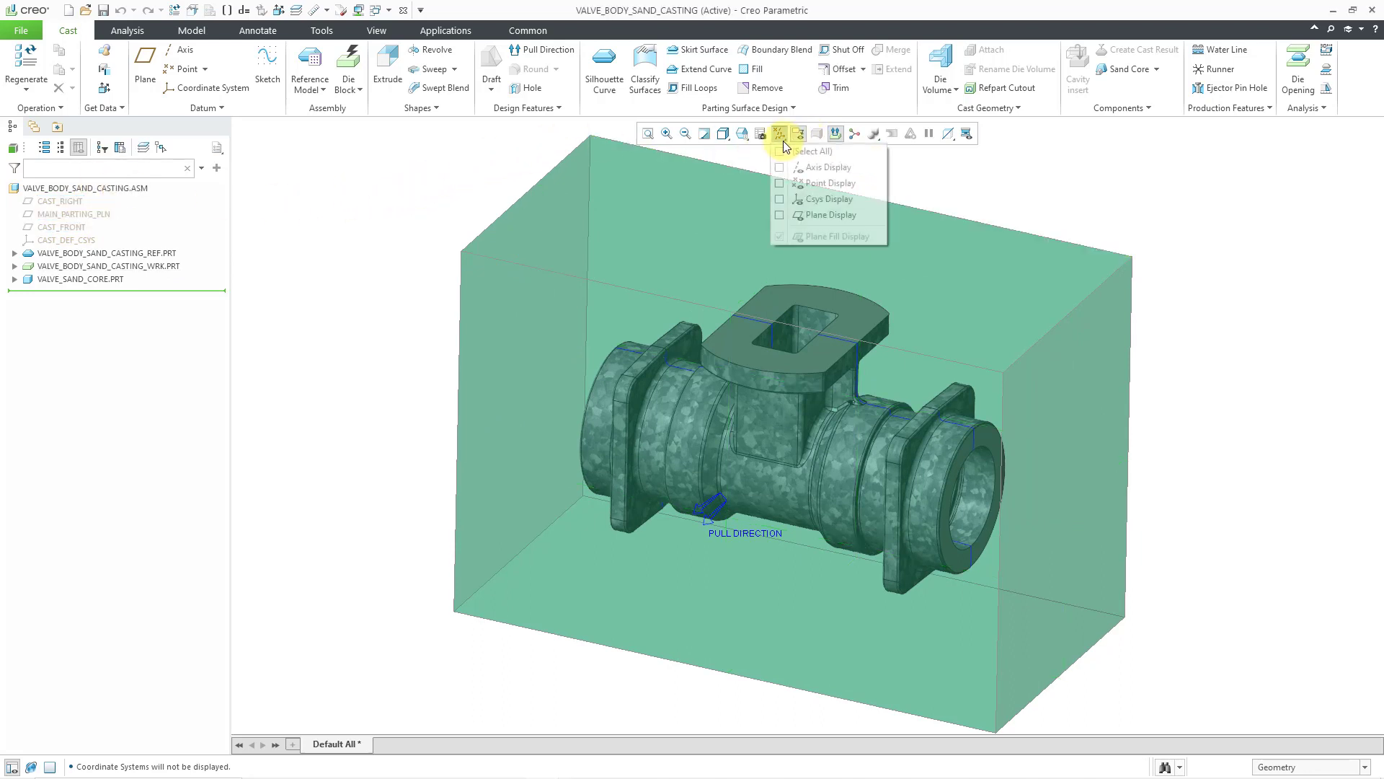
pyautogui.click(847, 216)
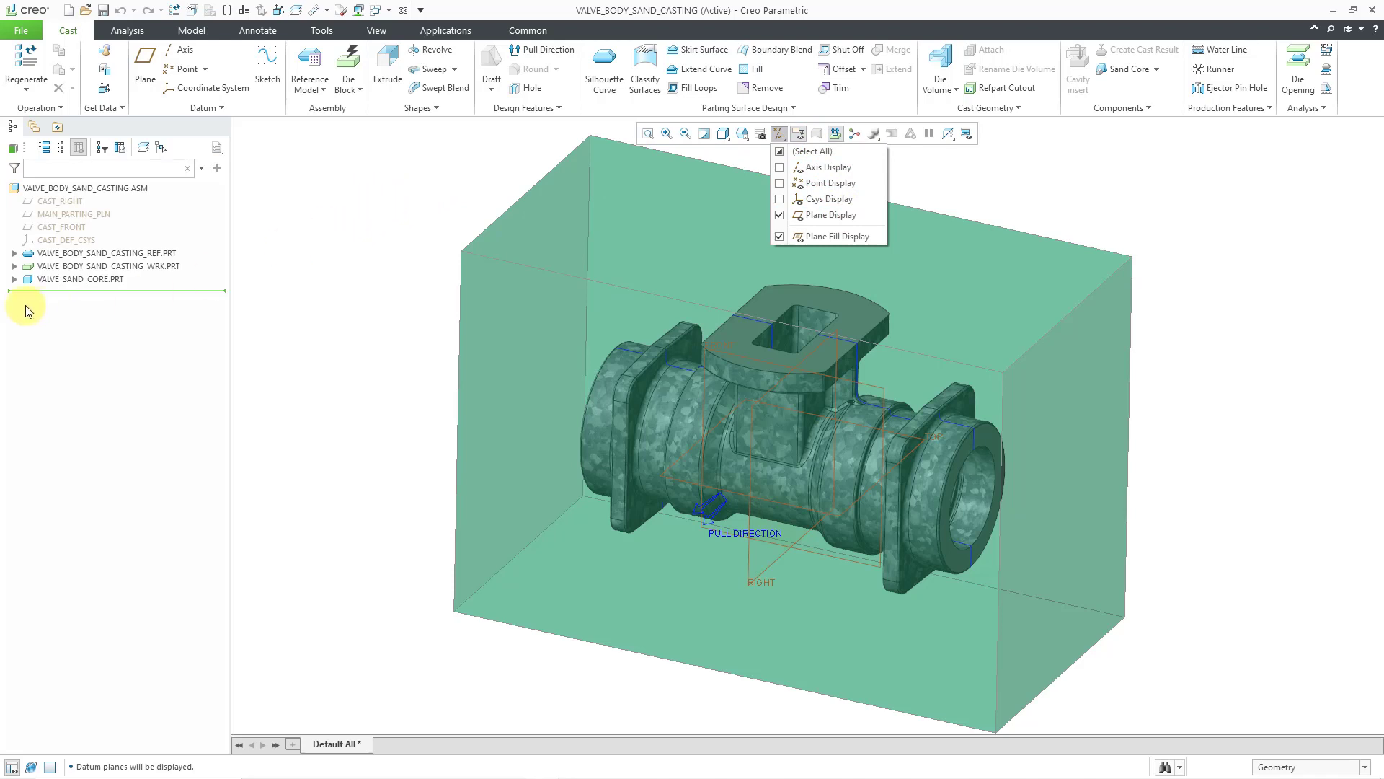
pyautogui.click(13, 285)
# Activate VALVE_SAND_CORE.PRT for editing within the assembly
pyautogui.click(14, 281)
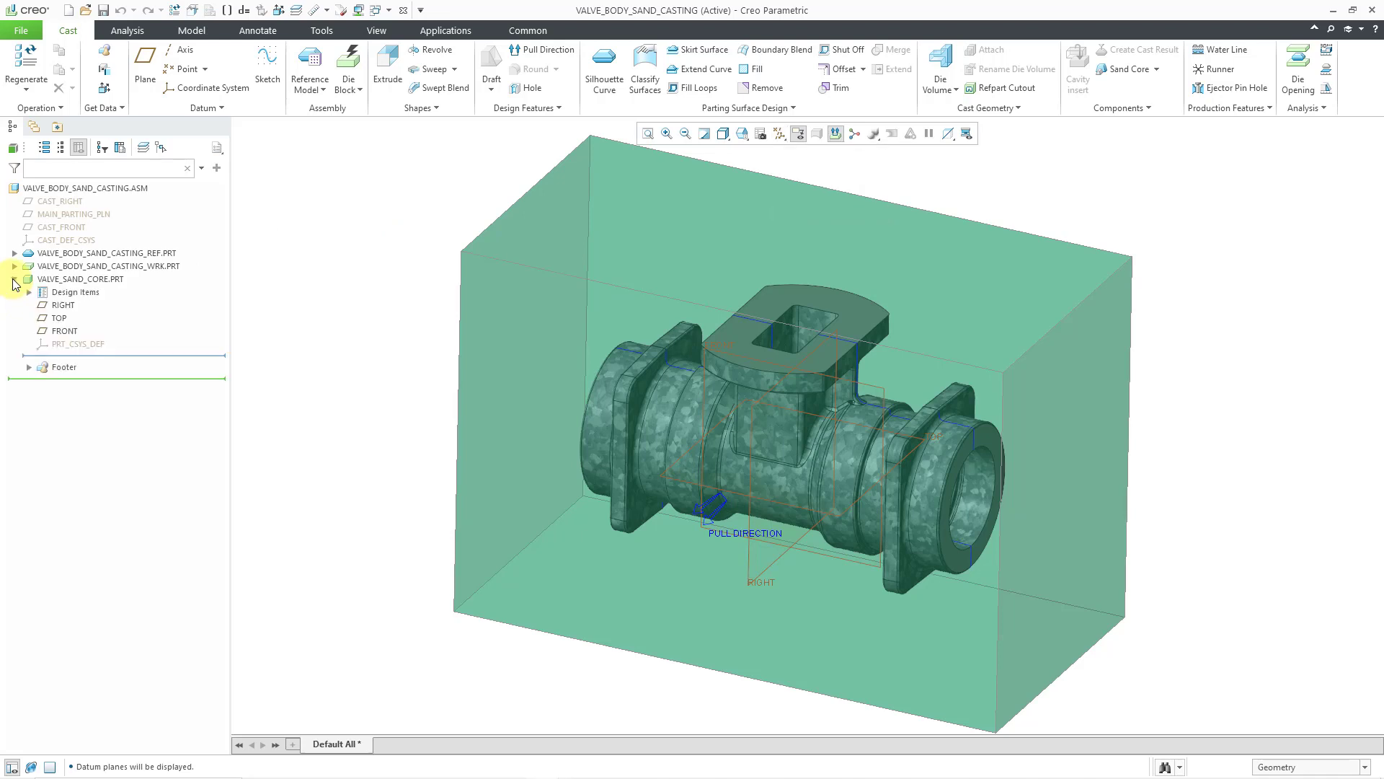
pyautogui.click(94, 282)
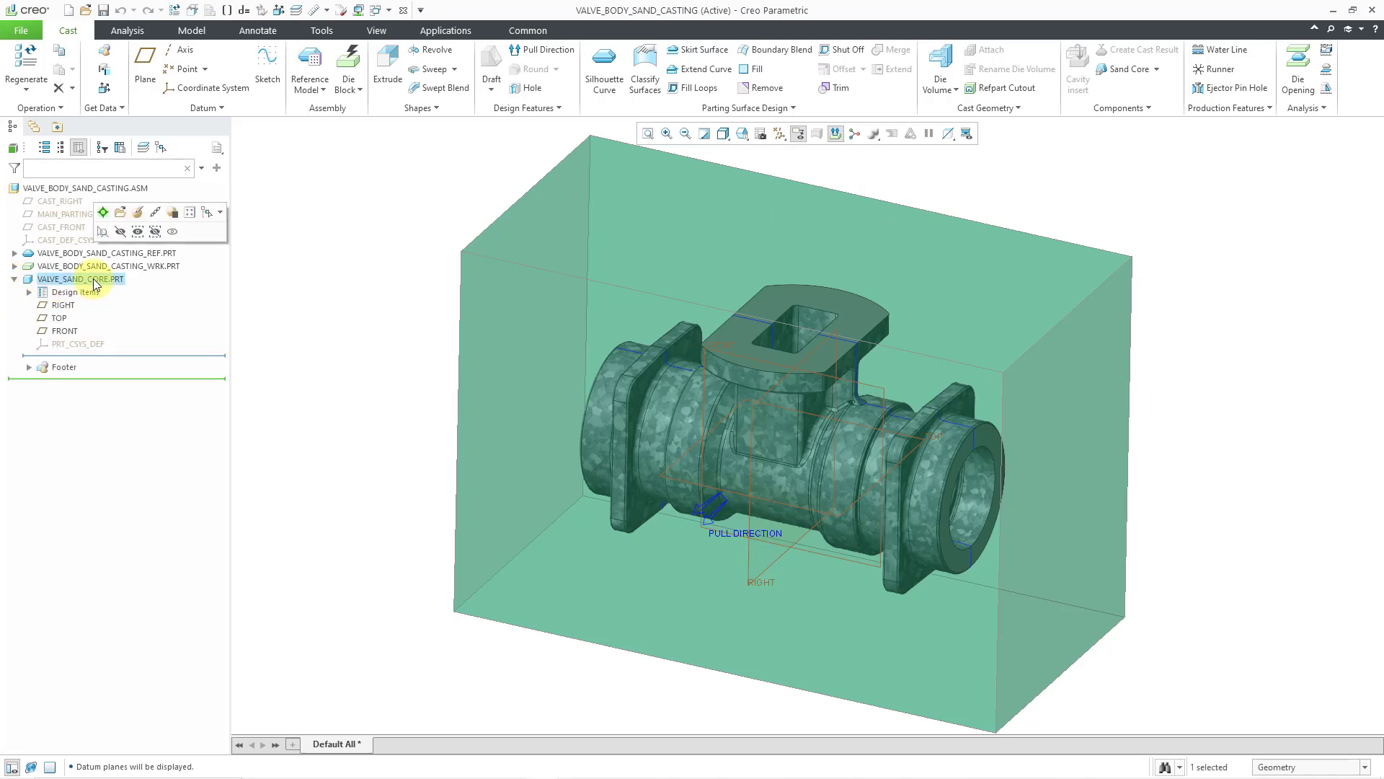
pyautogui.click(106, 214)
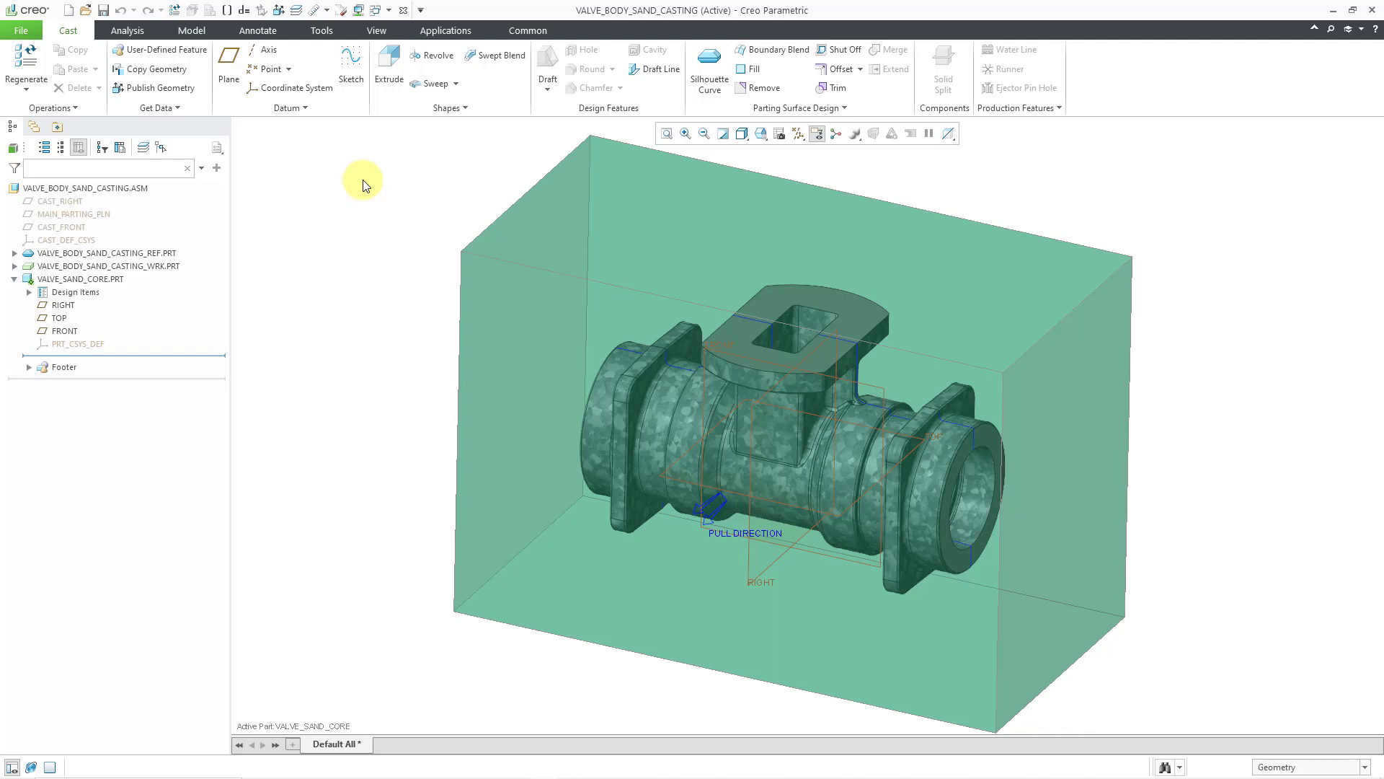
# Start Sketch 1 on the sand core's FRONT datum plane
pyautogui.click(349, 82)
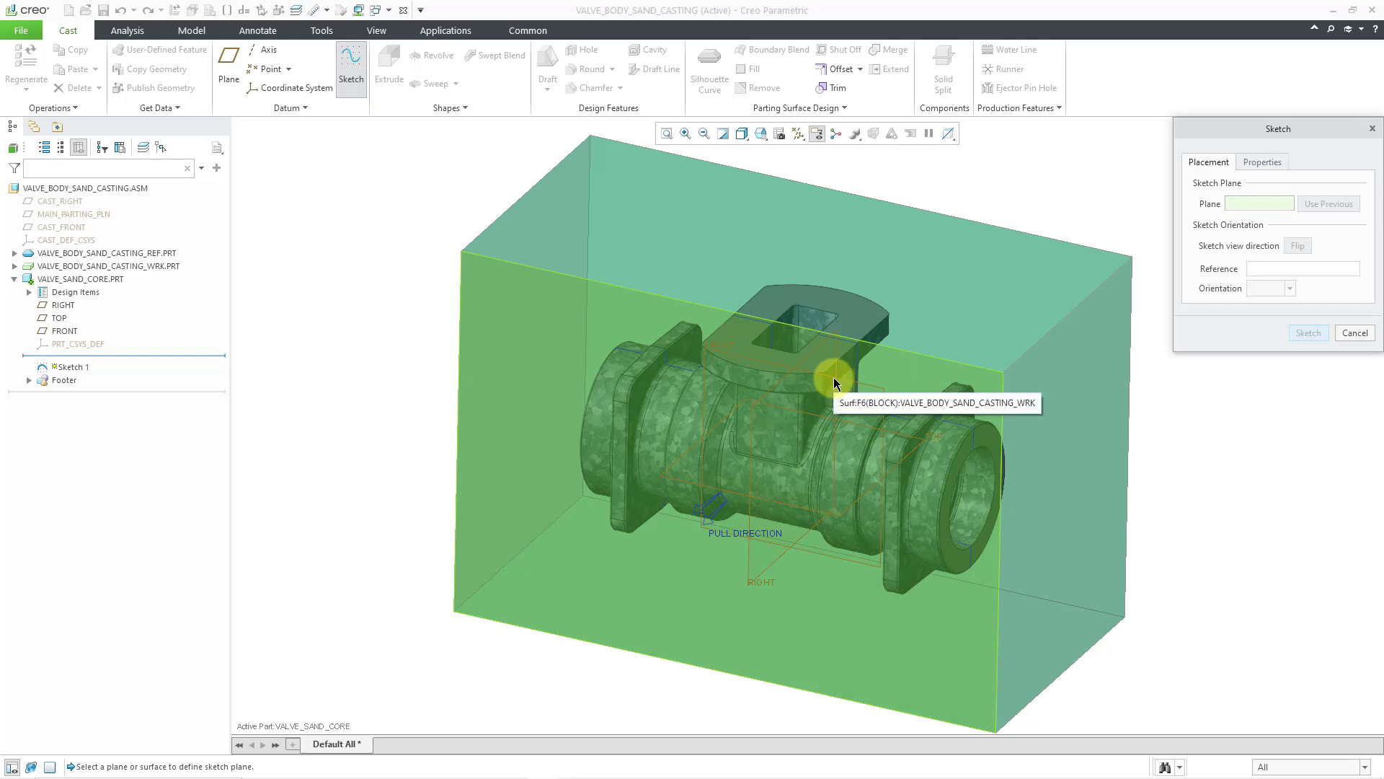
pyautogui.rightClick(833, 379)
pyautogui.rightClick(834, 380)
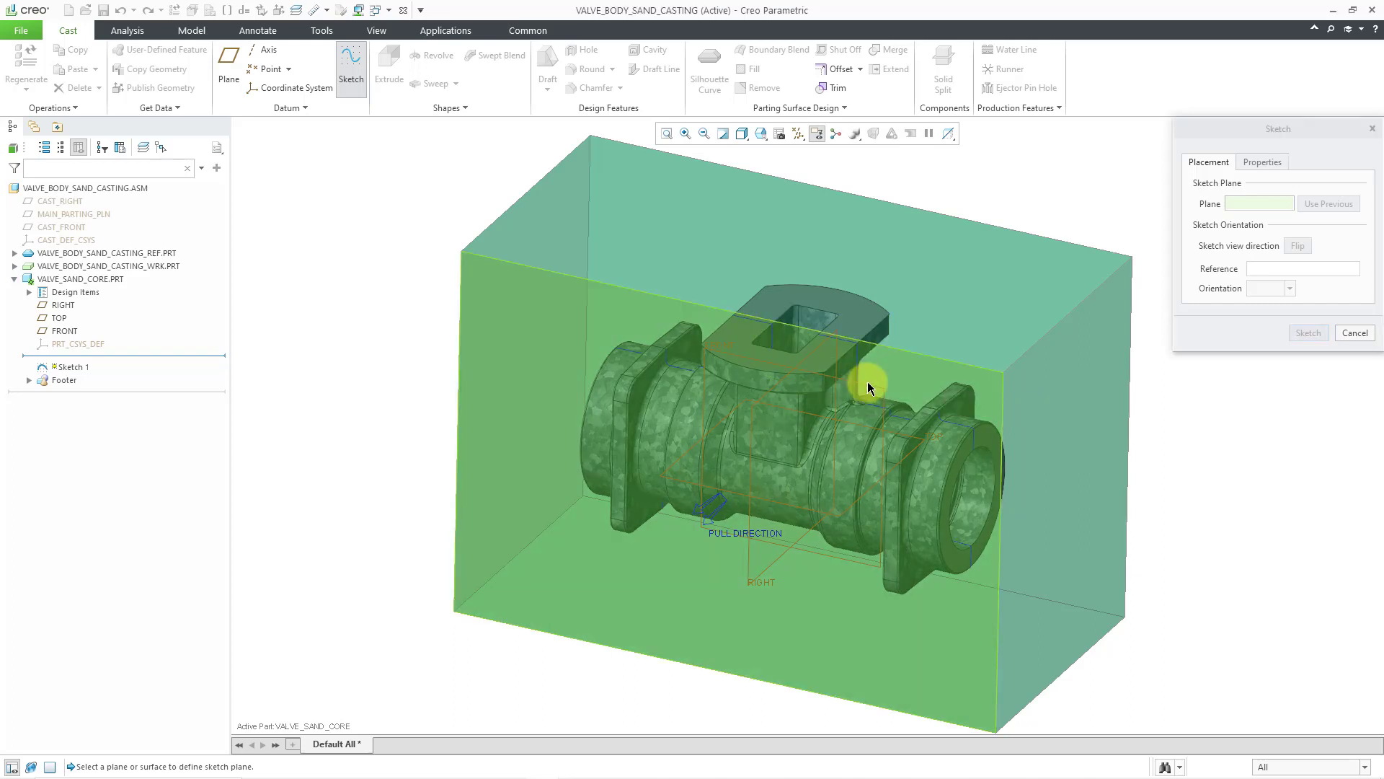
pyautogui.rightClick(869, 384)
pyautogui.click(869, 383)
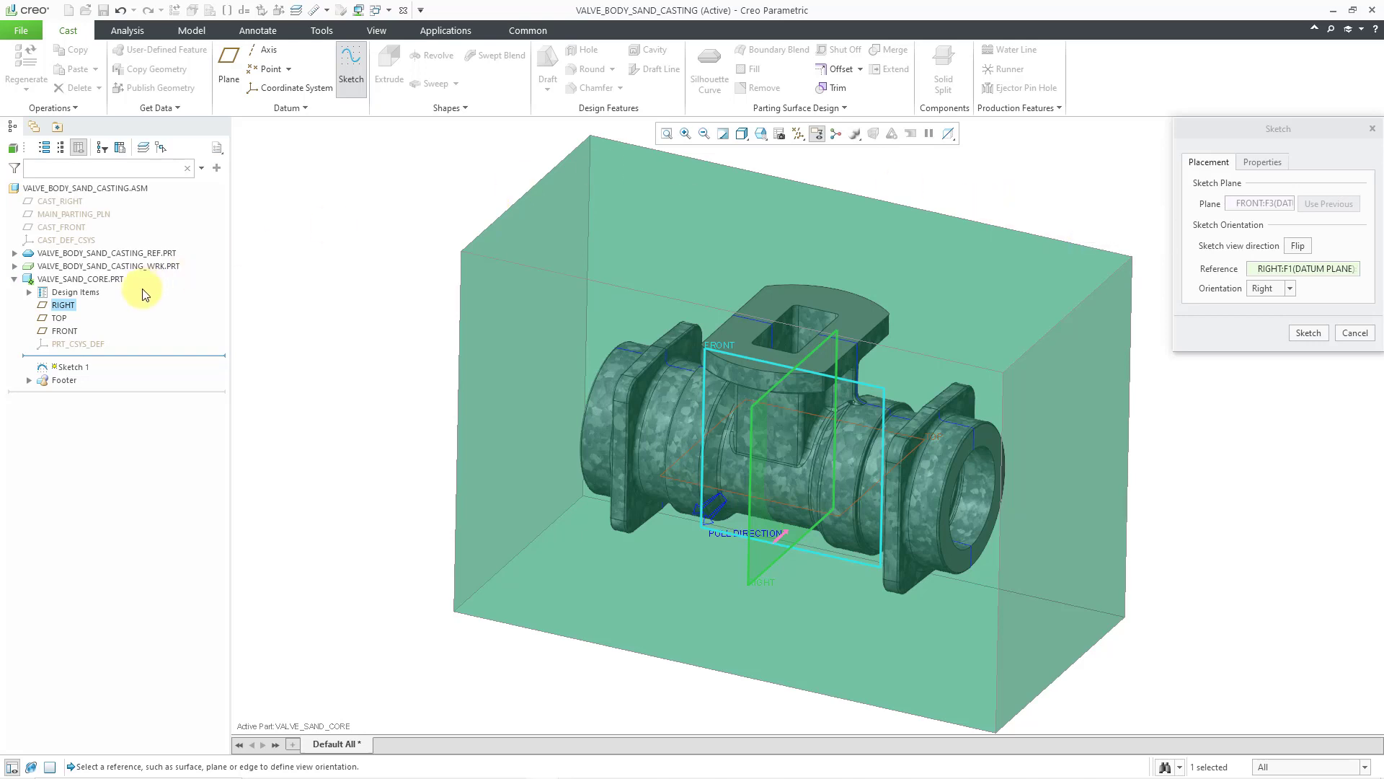
# Hide the green workpiece part, keeping the reference casting part visible
pyautogui.rightClick(124, 253)
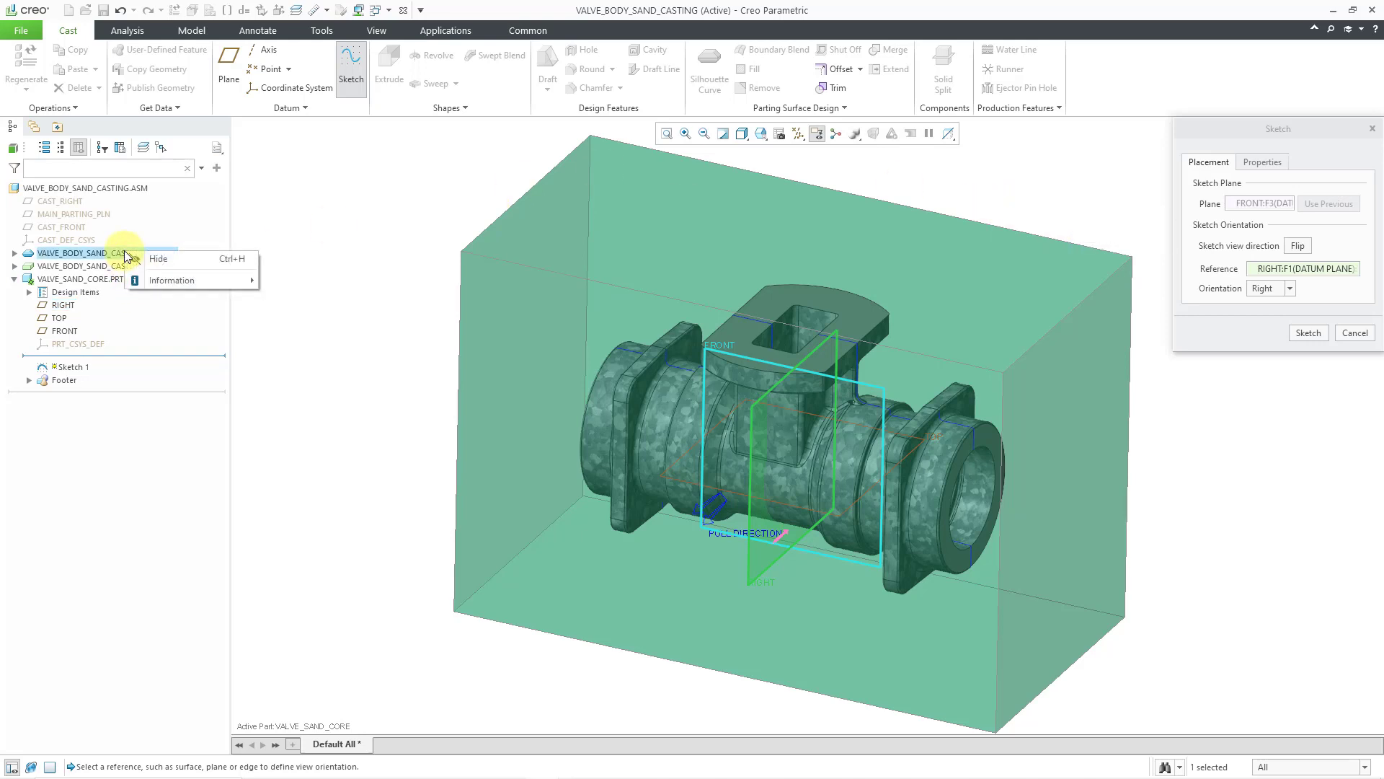
pyautogui.click(159, 259)
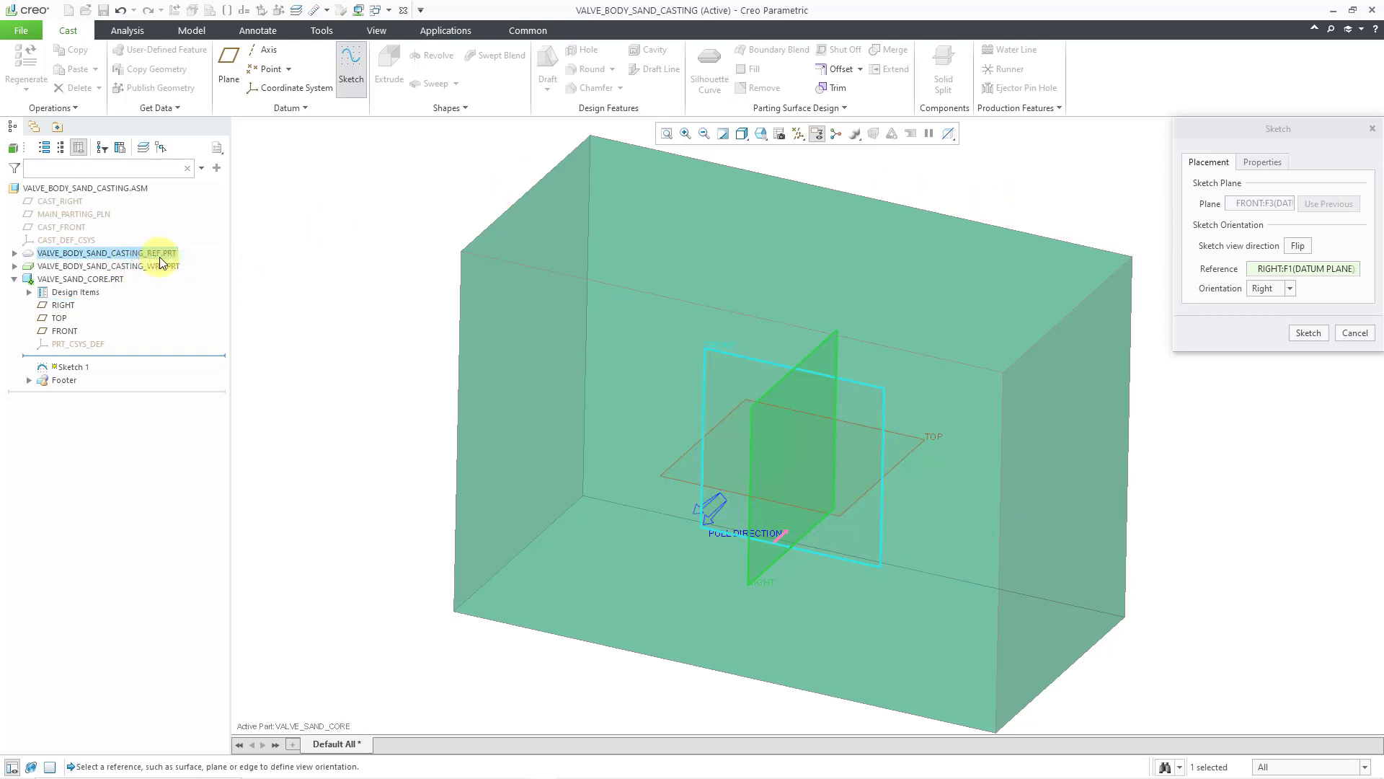
pyautogui.rightClick(159, 257)
pyautogui.click(172, 264)
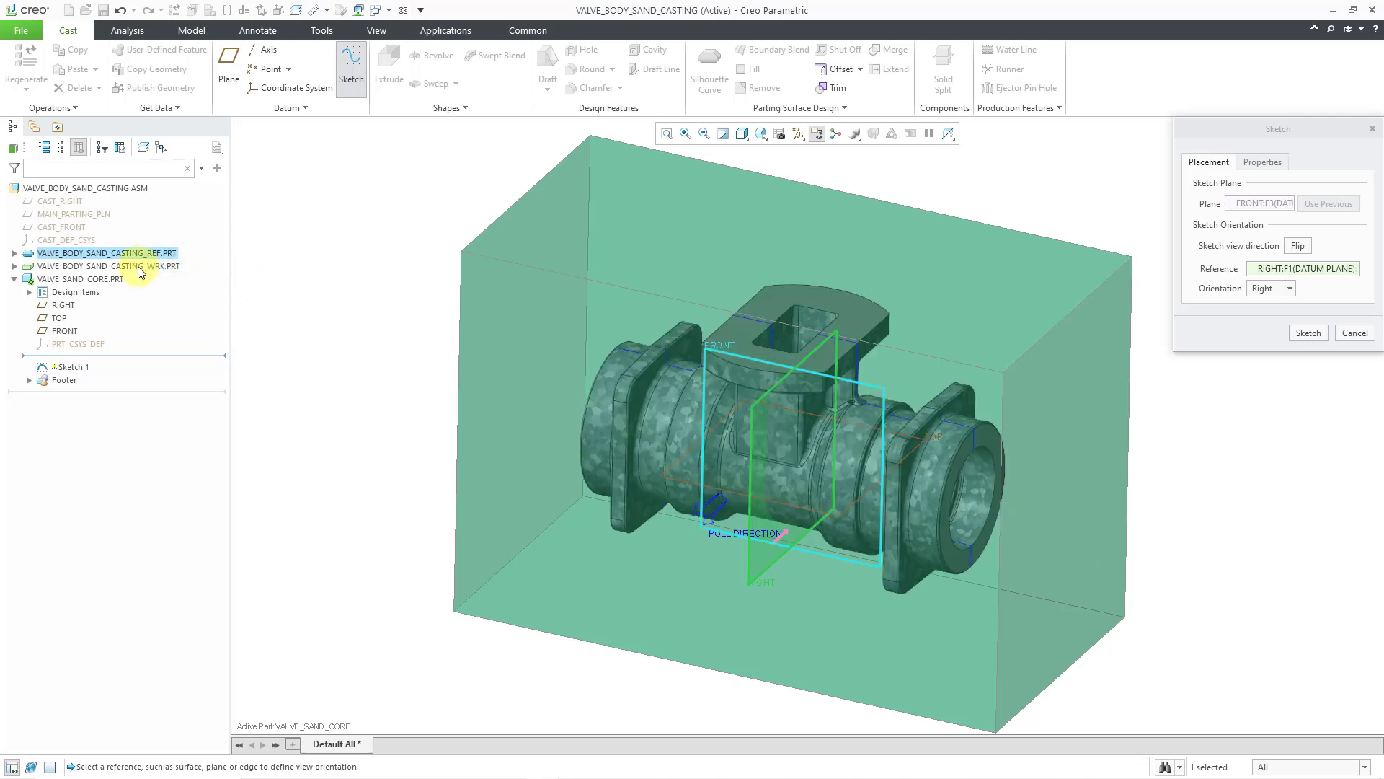
pyautogui.rightClick(140, 267)
pyautogui.click(245, 273)
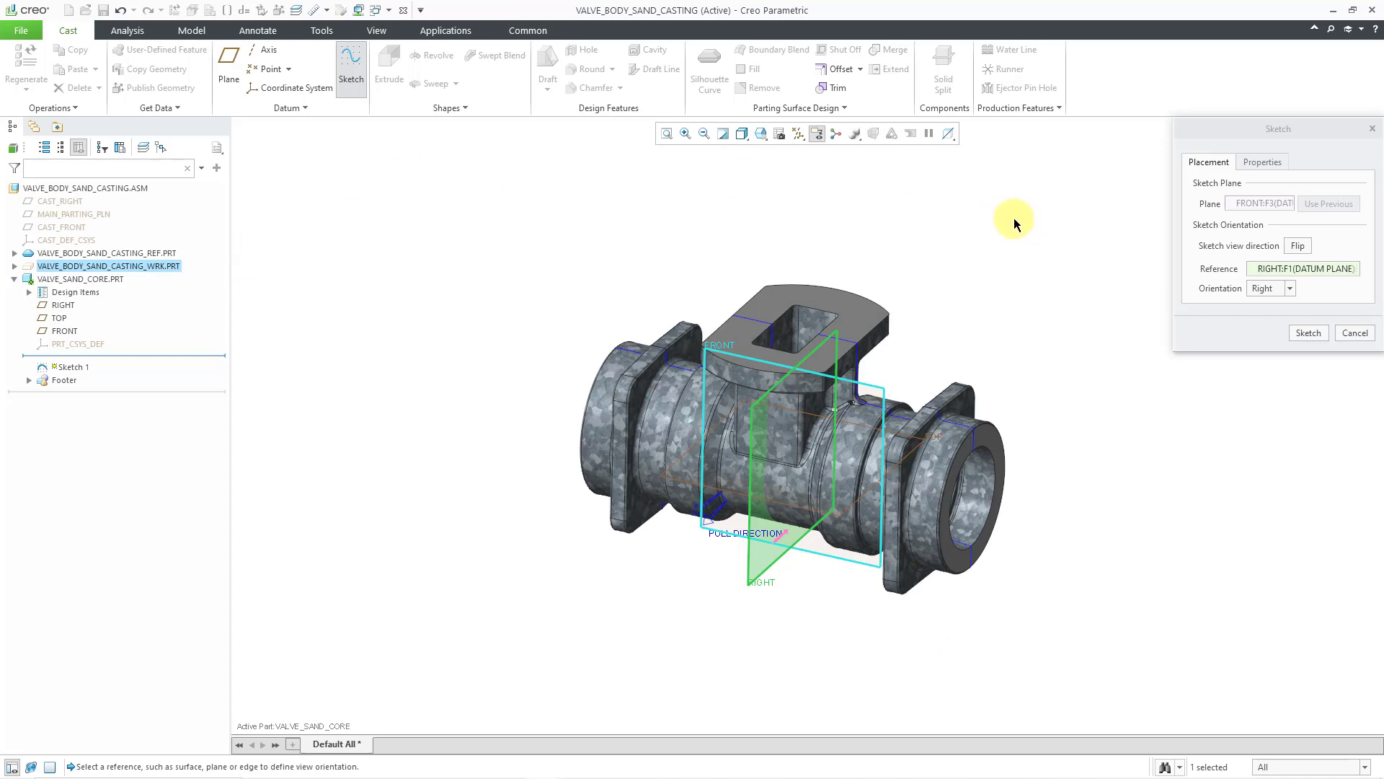
# Enter the sketch facing the plane, hide the datum planes, and clip the model at the sketch plane
pyautogui.click(1308, 333)
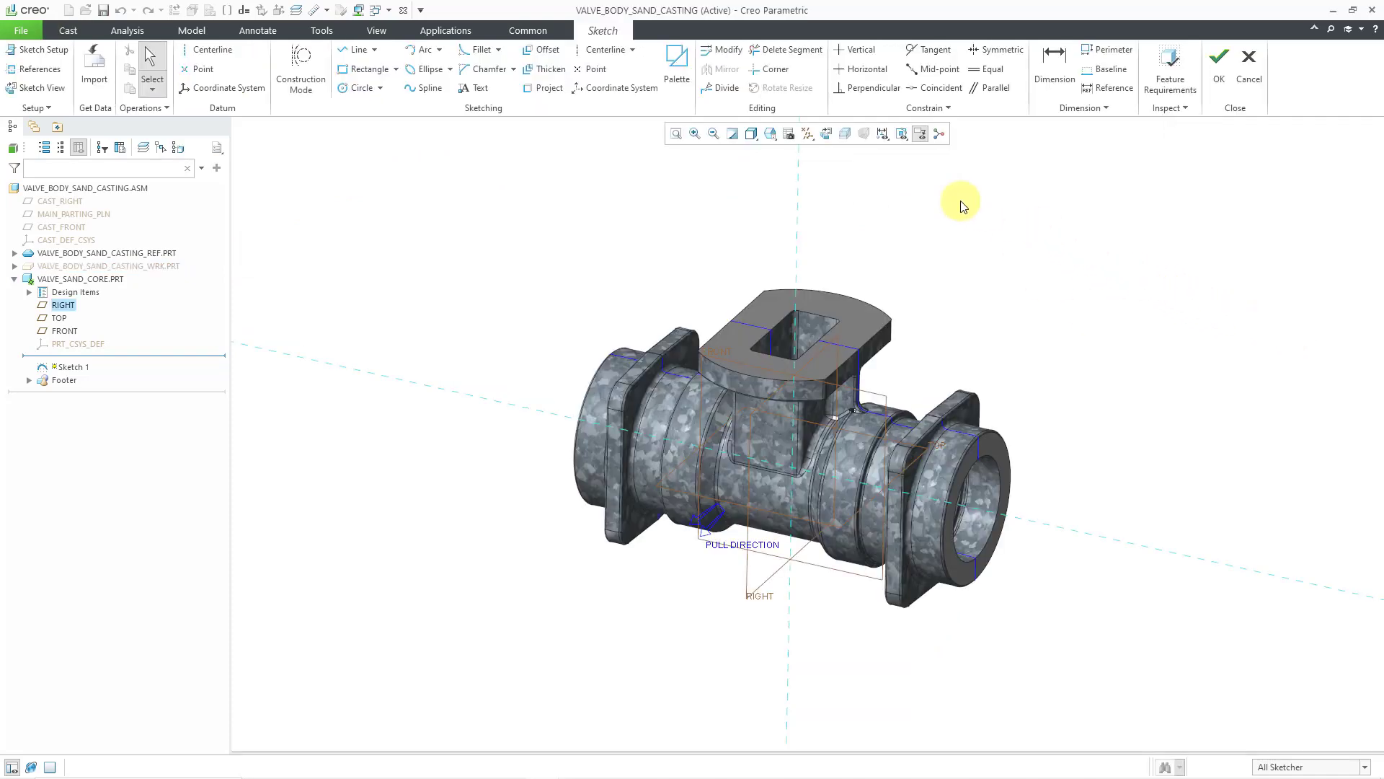
pyautogui.click(826, 135)
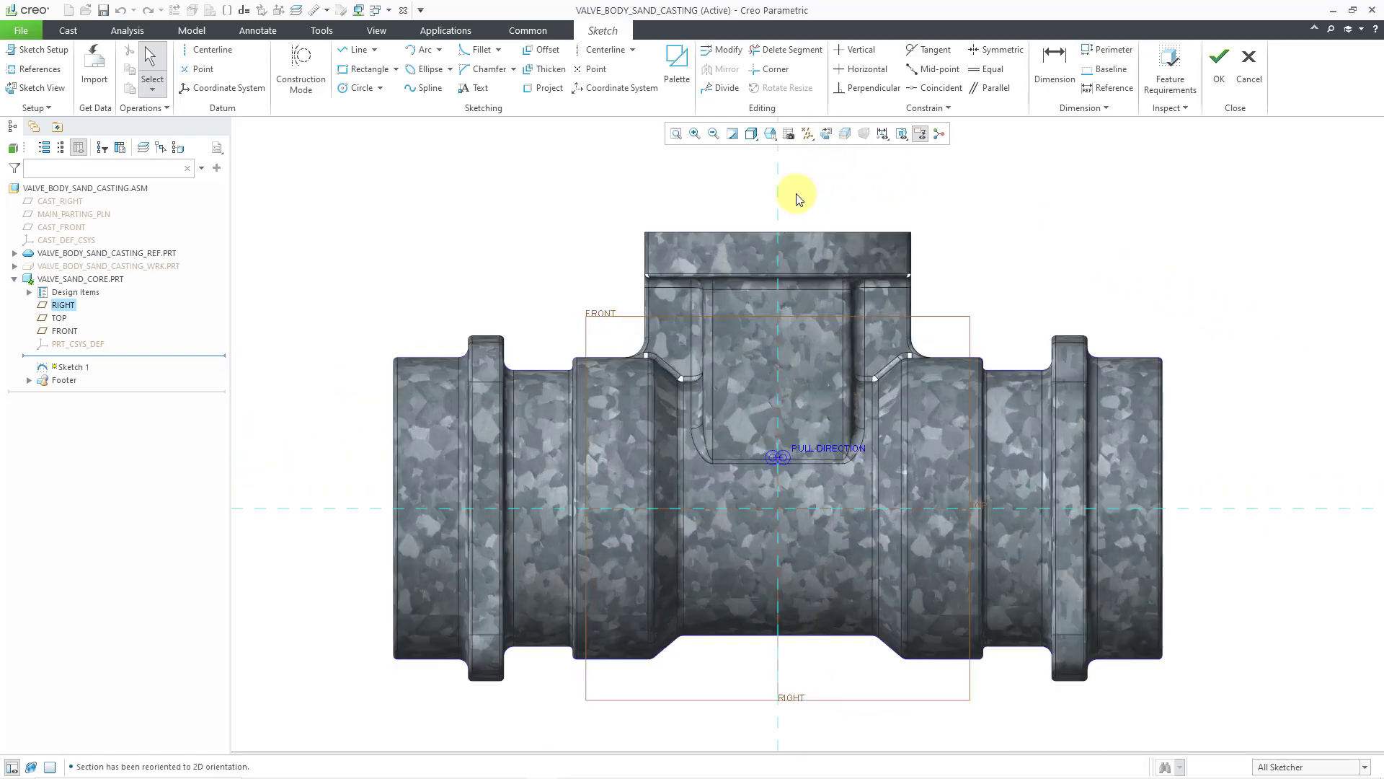
pyautogui.click(806, 135)
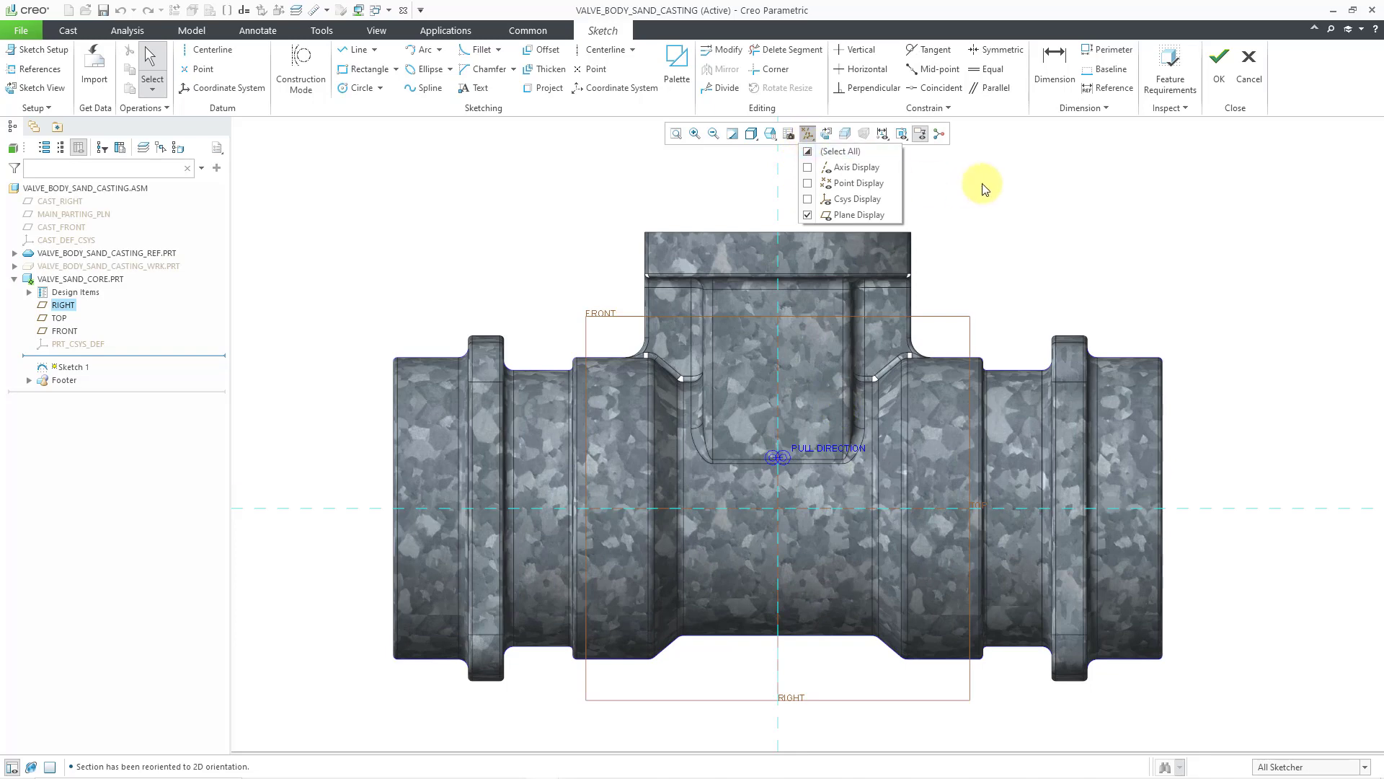
pyautogui.click(1060, 200)
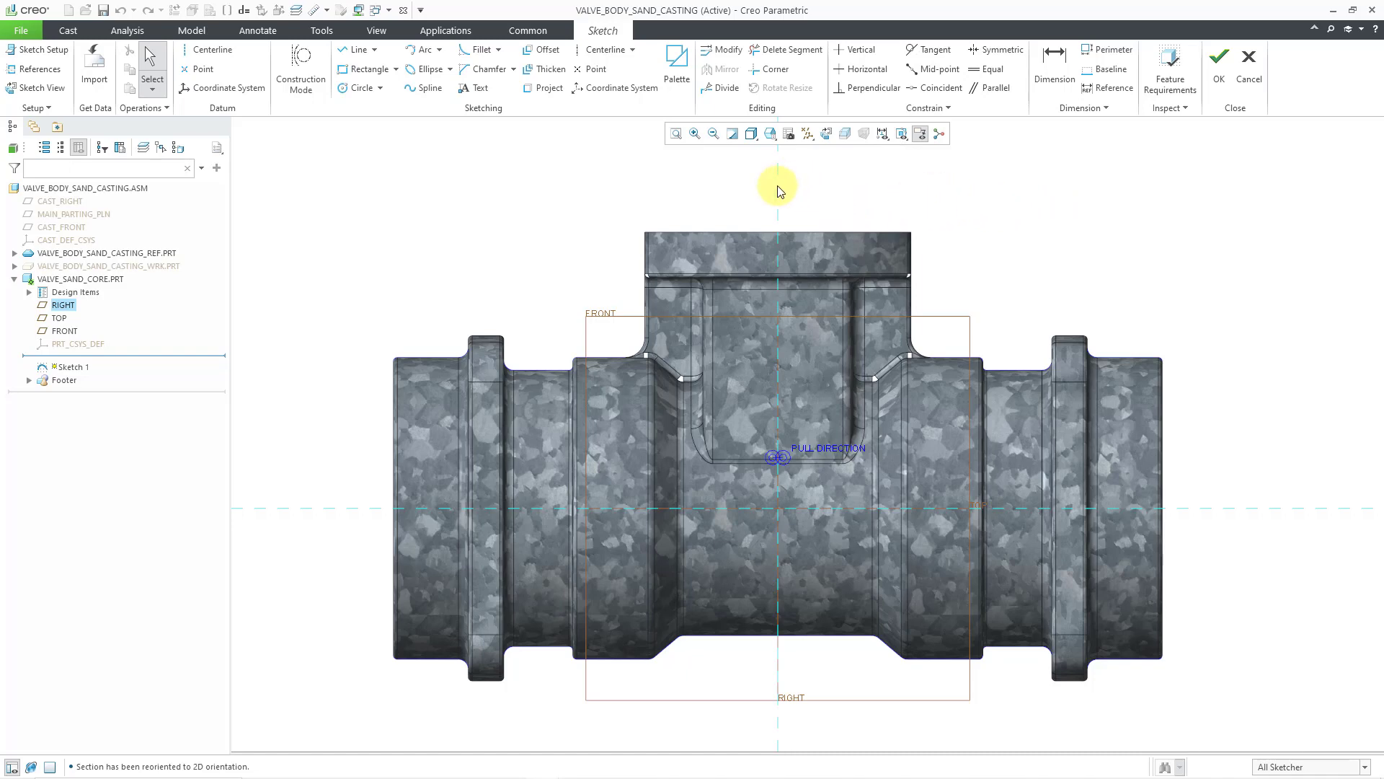
pyautogui.click(808, 134)
pyautogui.click(858, 214)
pyautogui.click(978, 196)
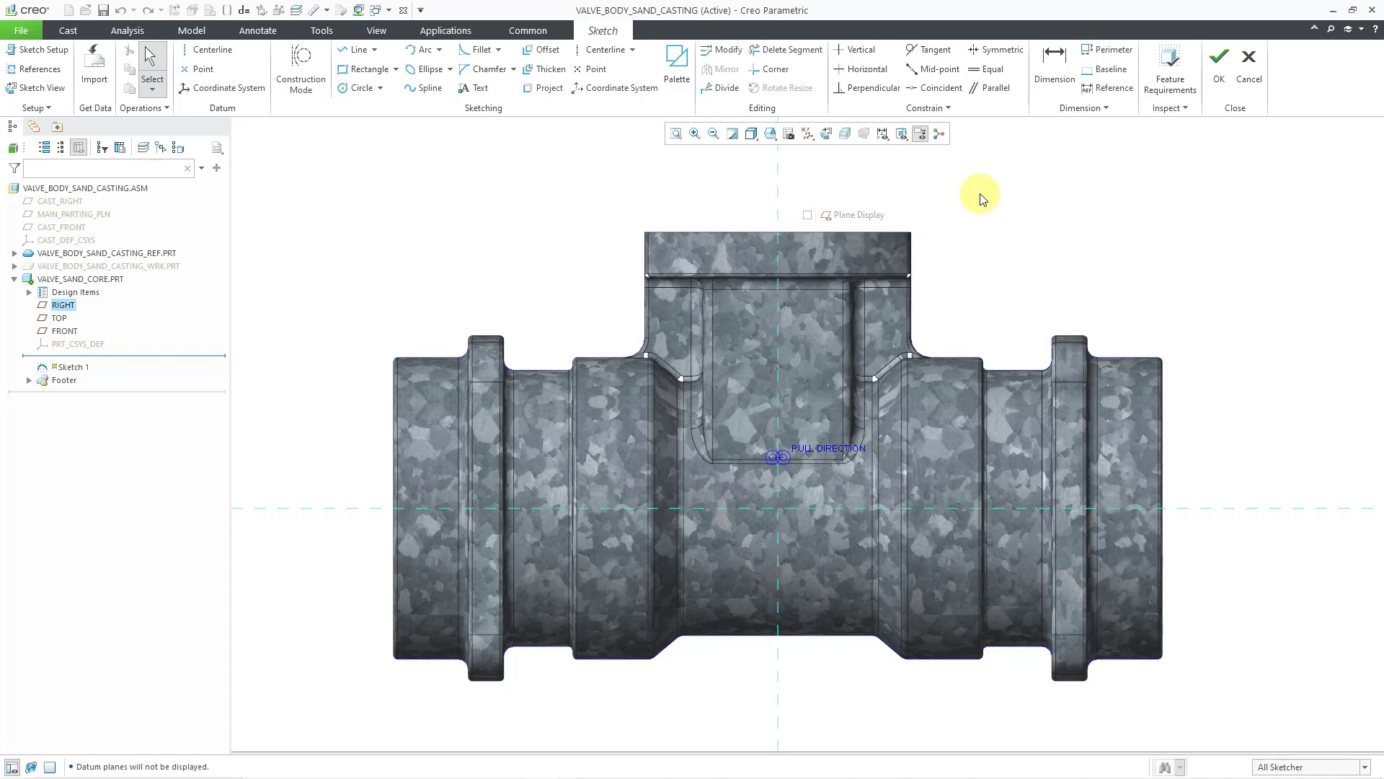
pyautogui.click(845, 140)
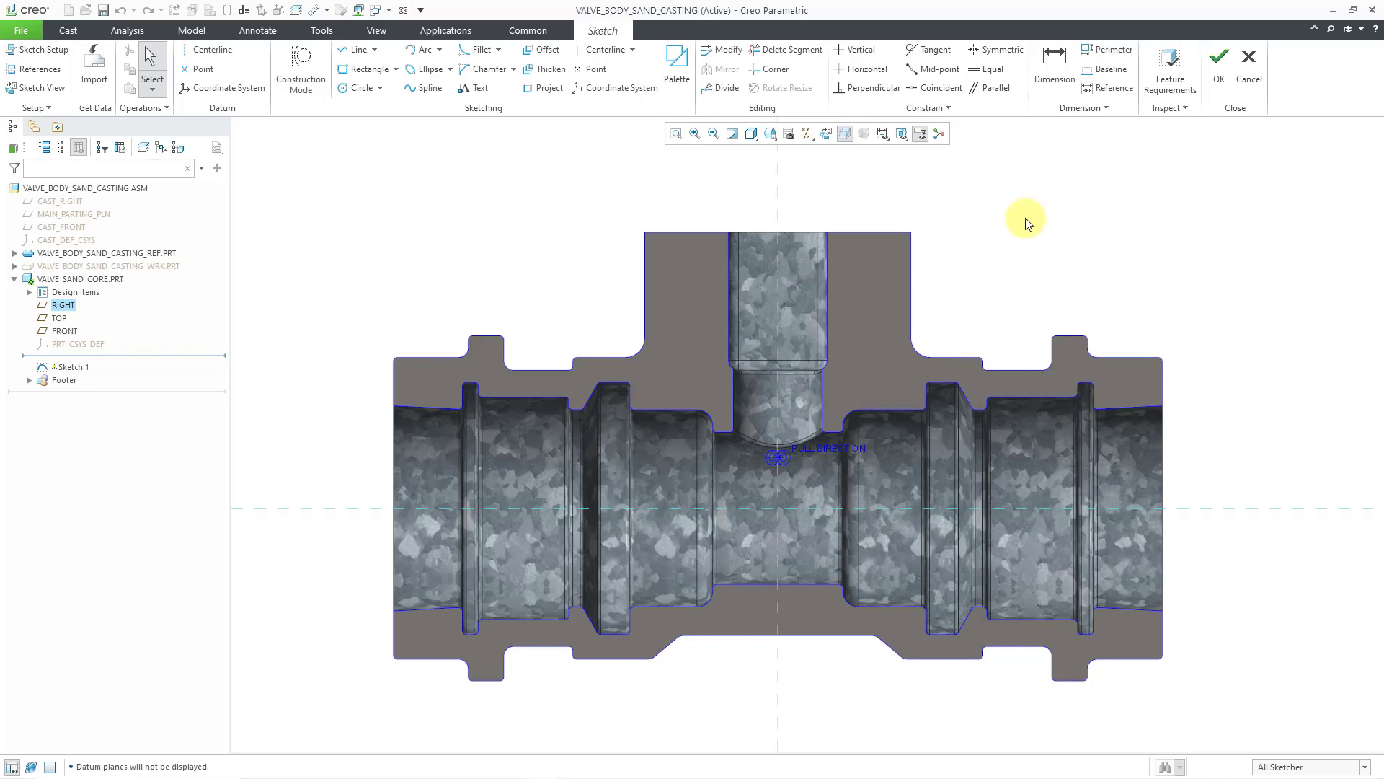
# Draw a horizontal centreline on the axis and designate it the axis of revolution
pyautogui.click(225, 53)
pyautogui.click(211, 50)
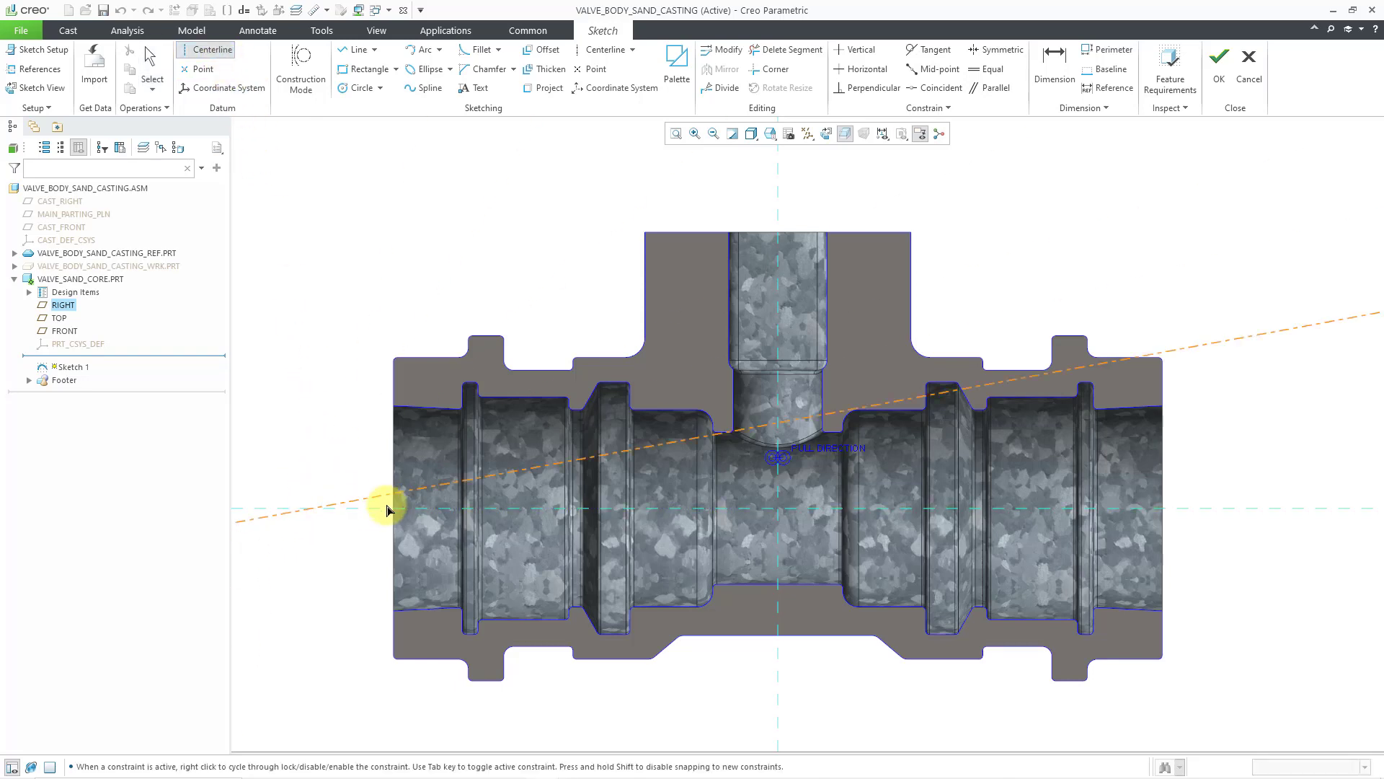
pyautogui.rightClick(343, 284)
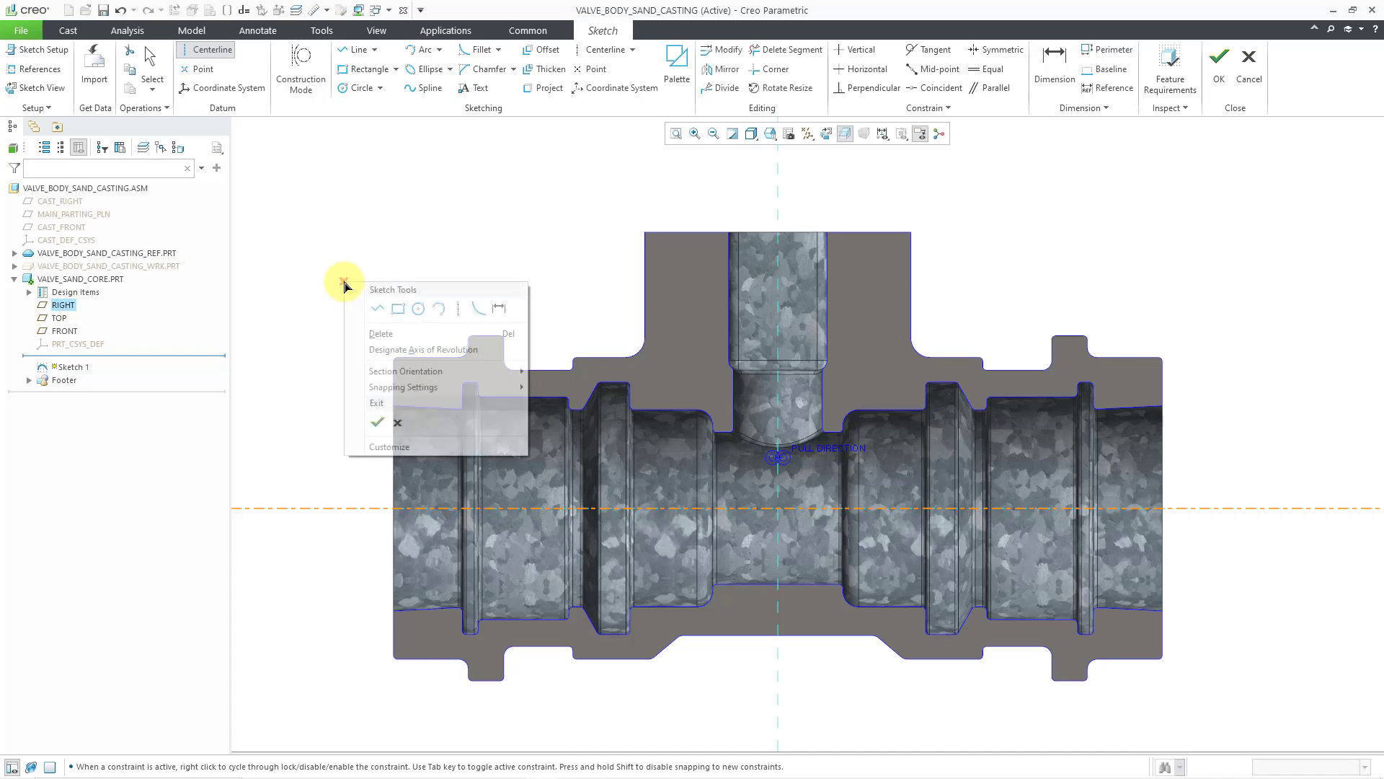
pyautogui.click(408, 351)
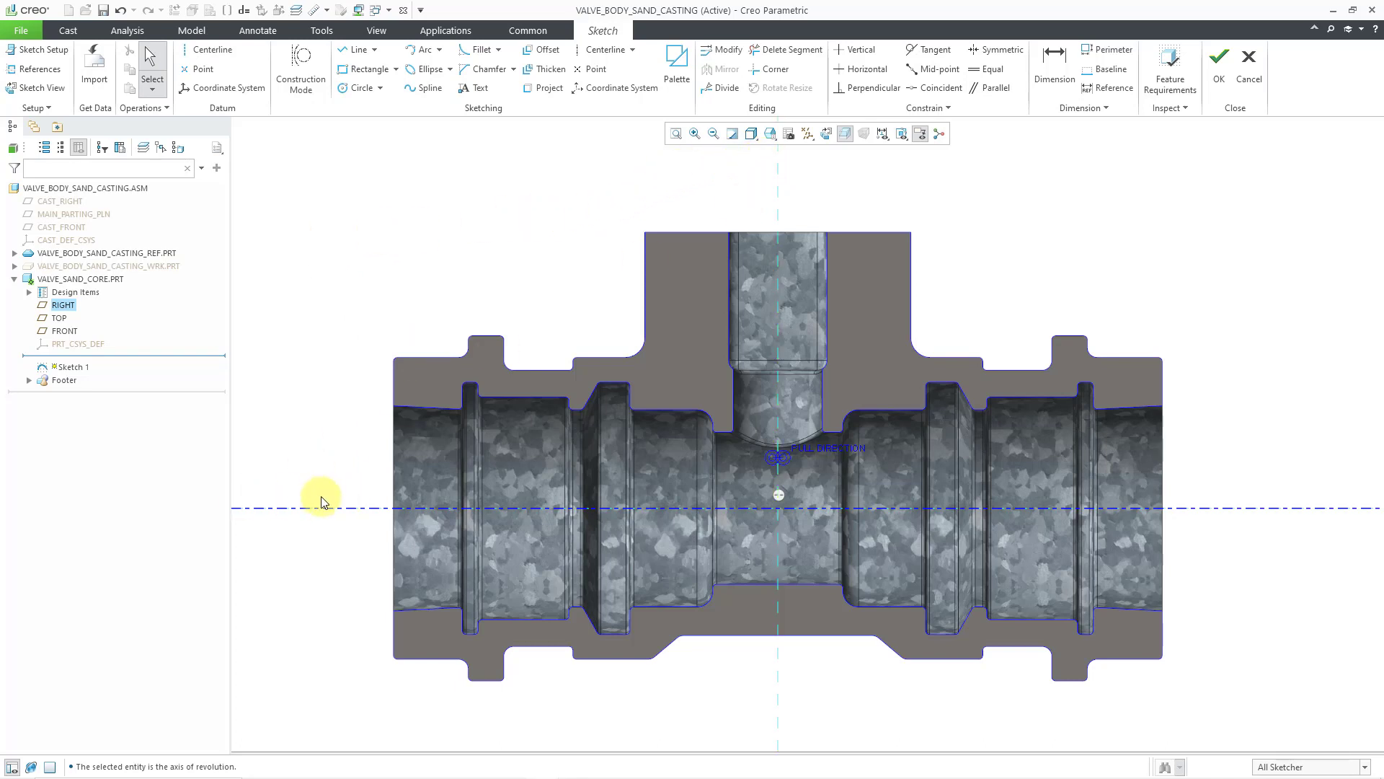
# Draw a vertical construction centreline through the stem
pyautogui.click(605, 54)
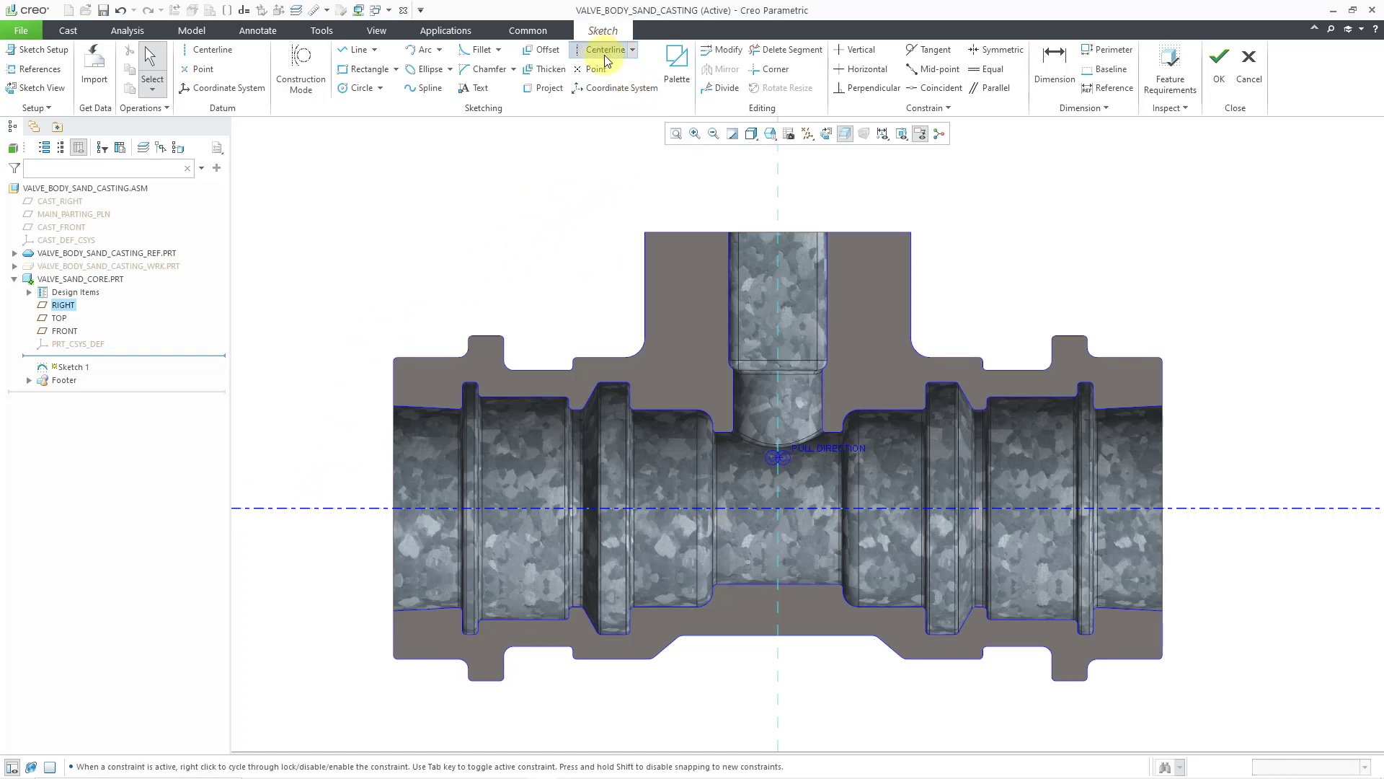
pyautogui.click(779, 181)
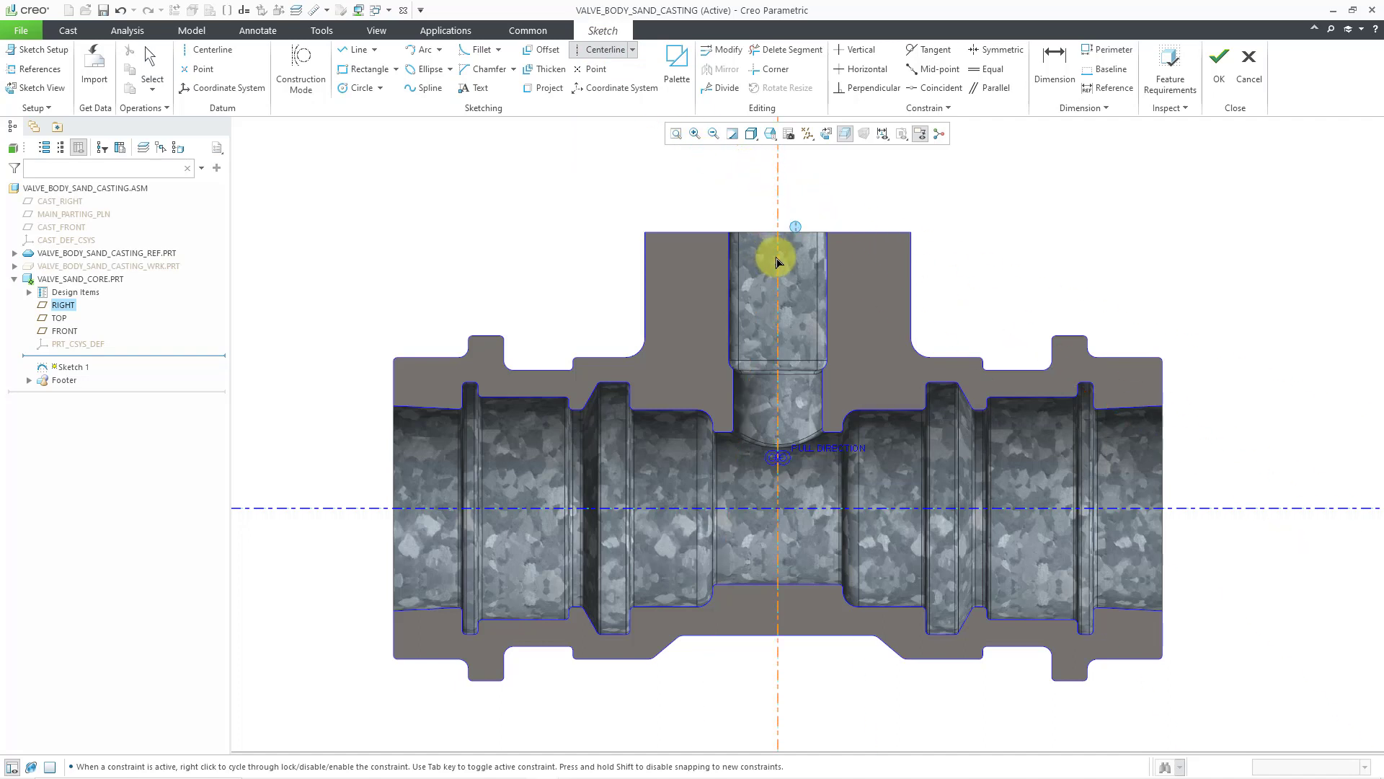
pyautogui.click(777, 262)
pyautogui.middleClick(829, 185)
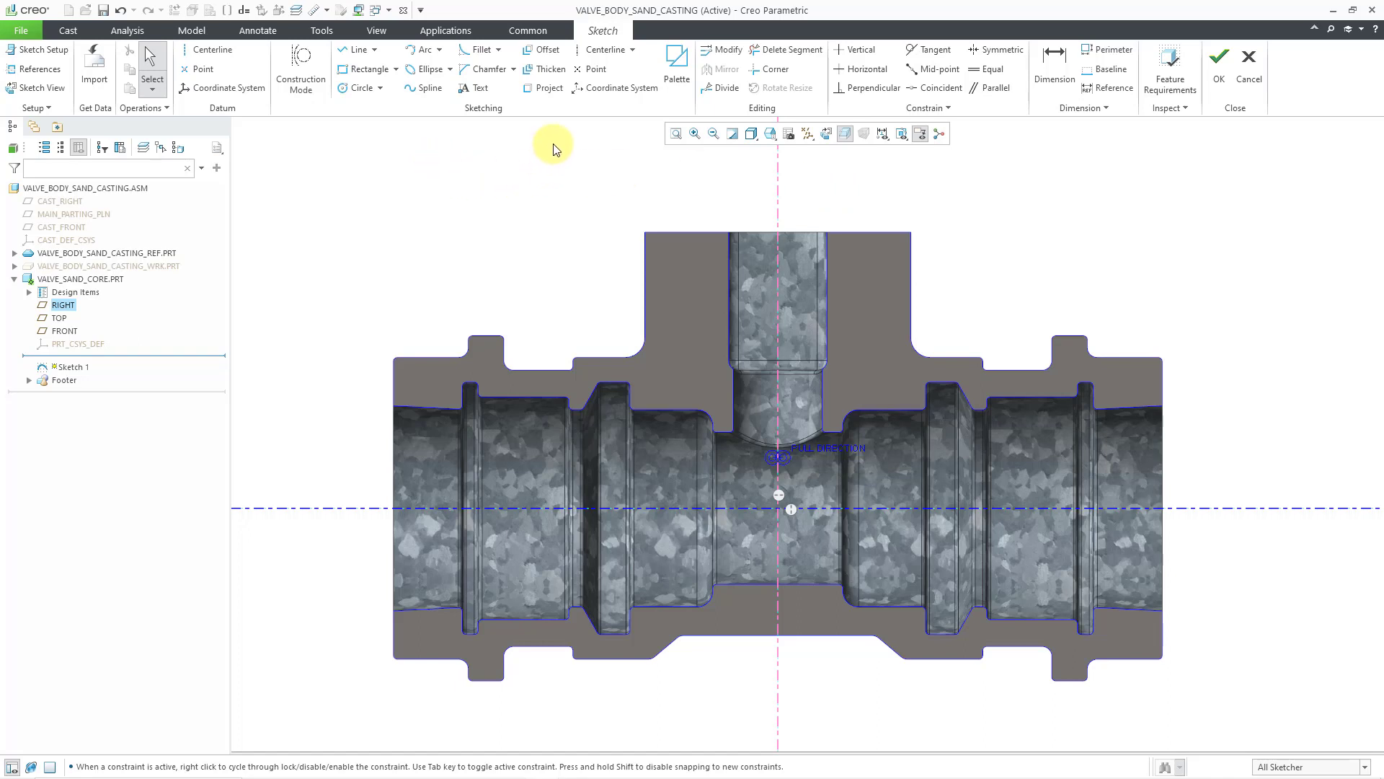
# Collect a projection chain from the core's upper-left edge to the stem junction, flipped onto the top contour
pyautogui.click(544, 93)
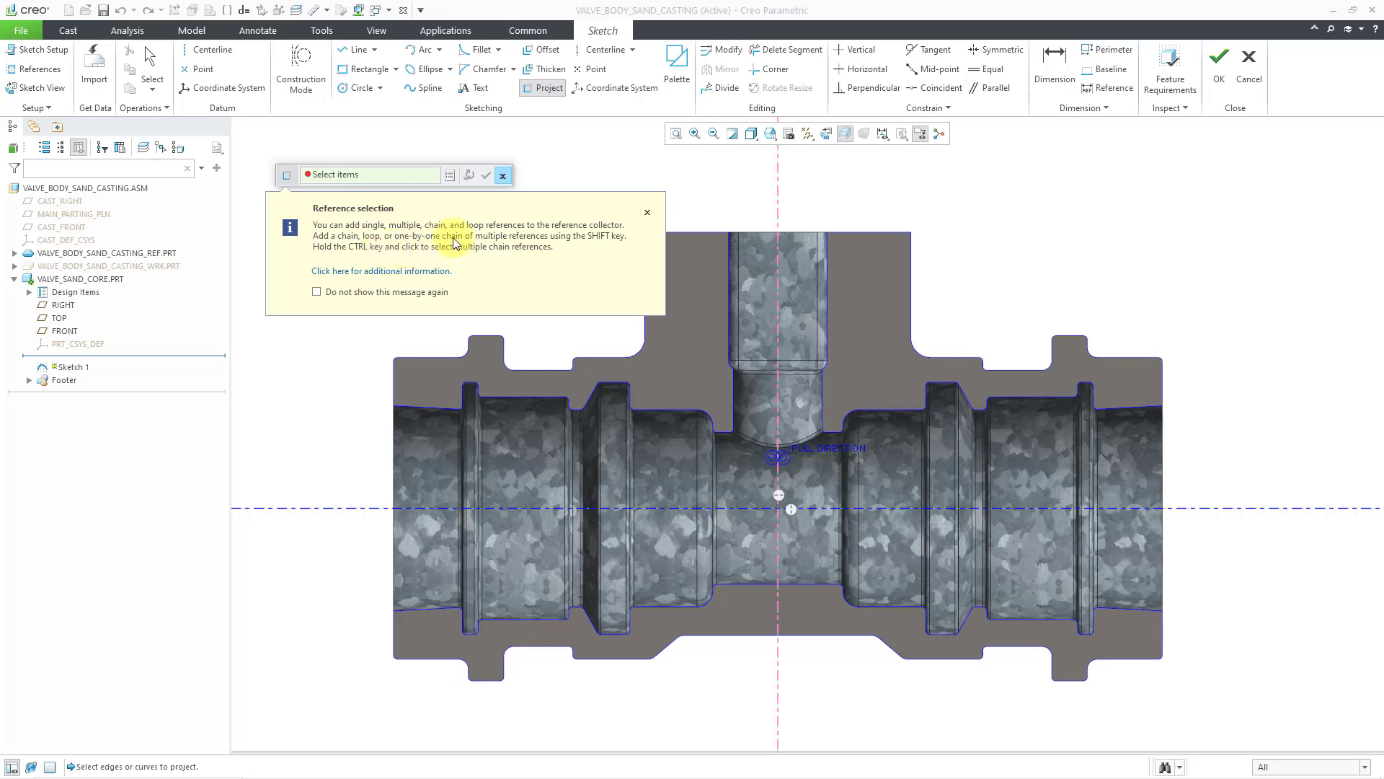
pyautogui.click(647, 212)
pyautogui.scroll(1, 420, 409)
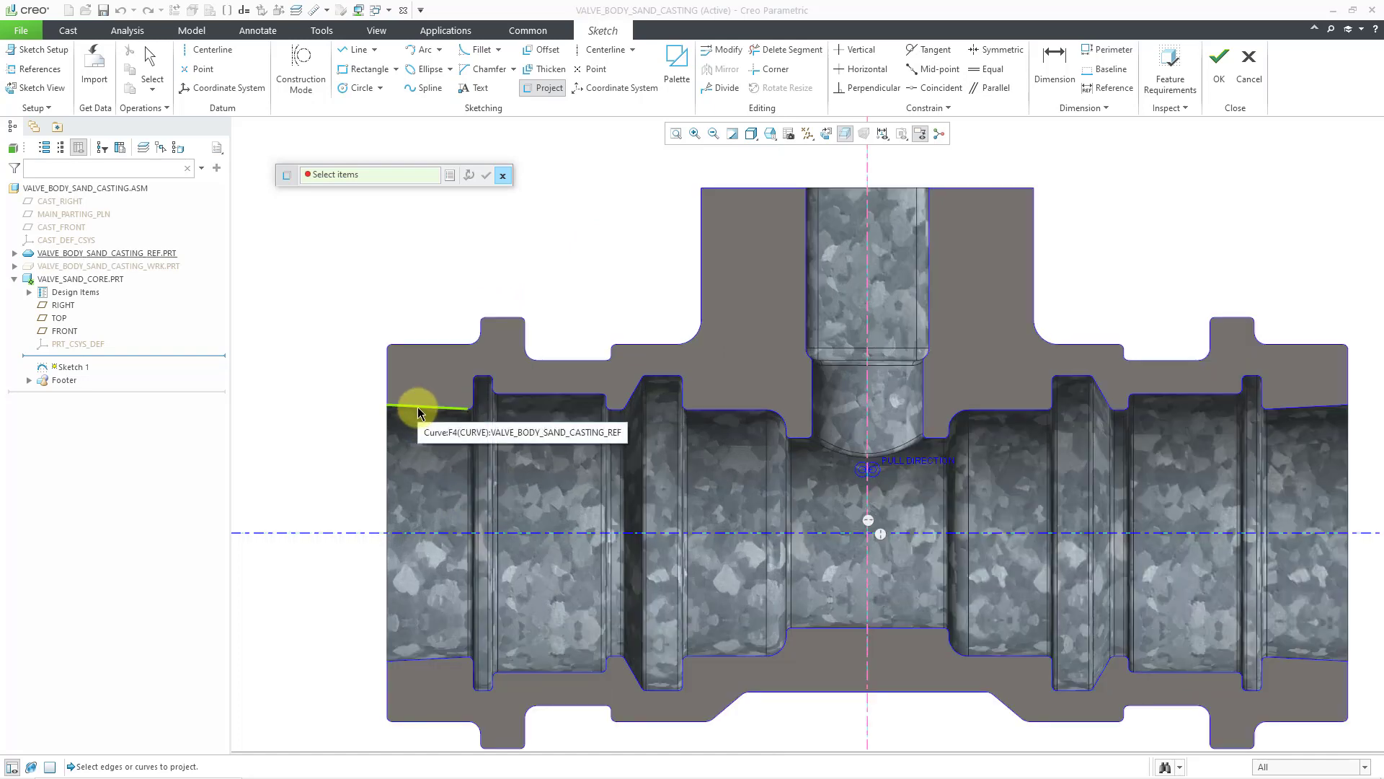
pyautogui.click(420, 410)
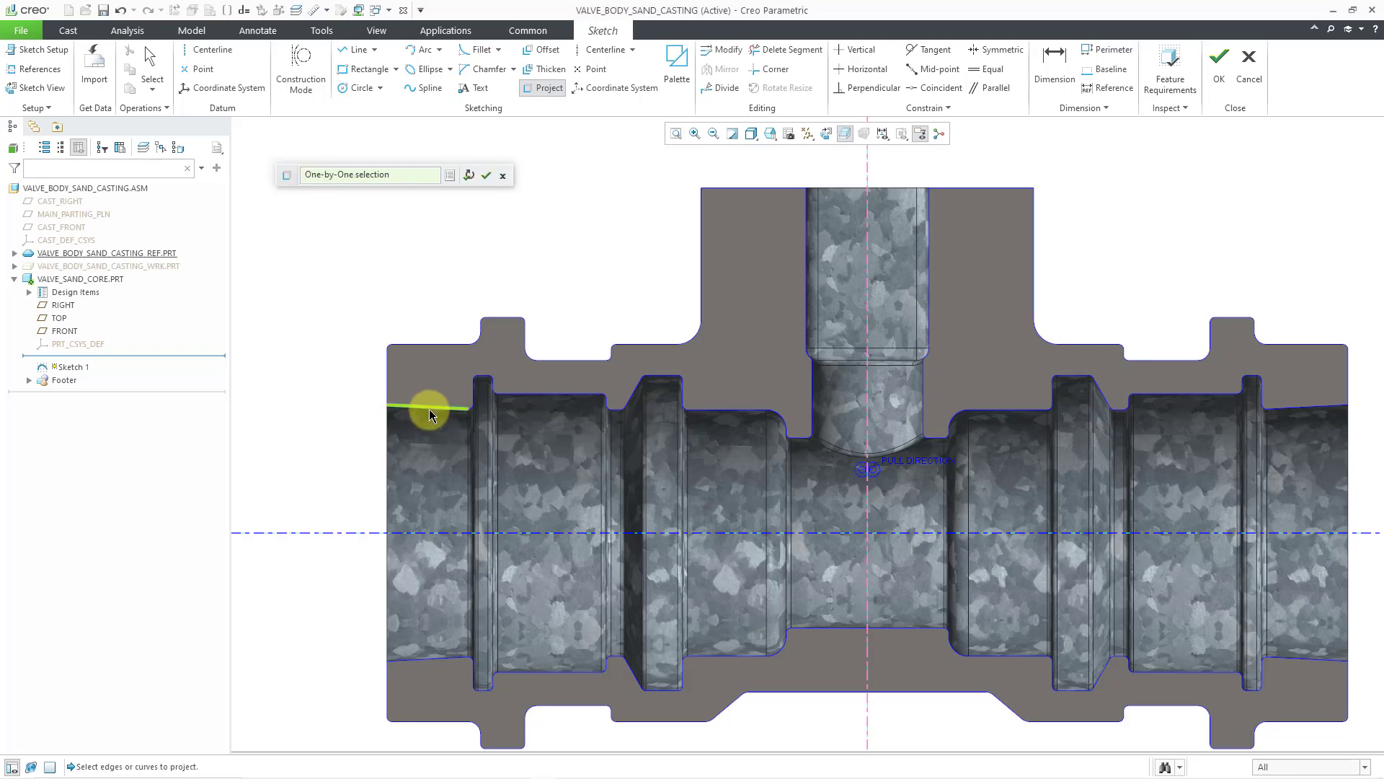
pyautogui.scroll(5, 828, 440)
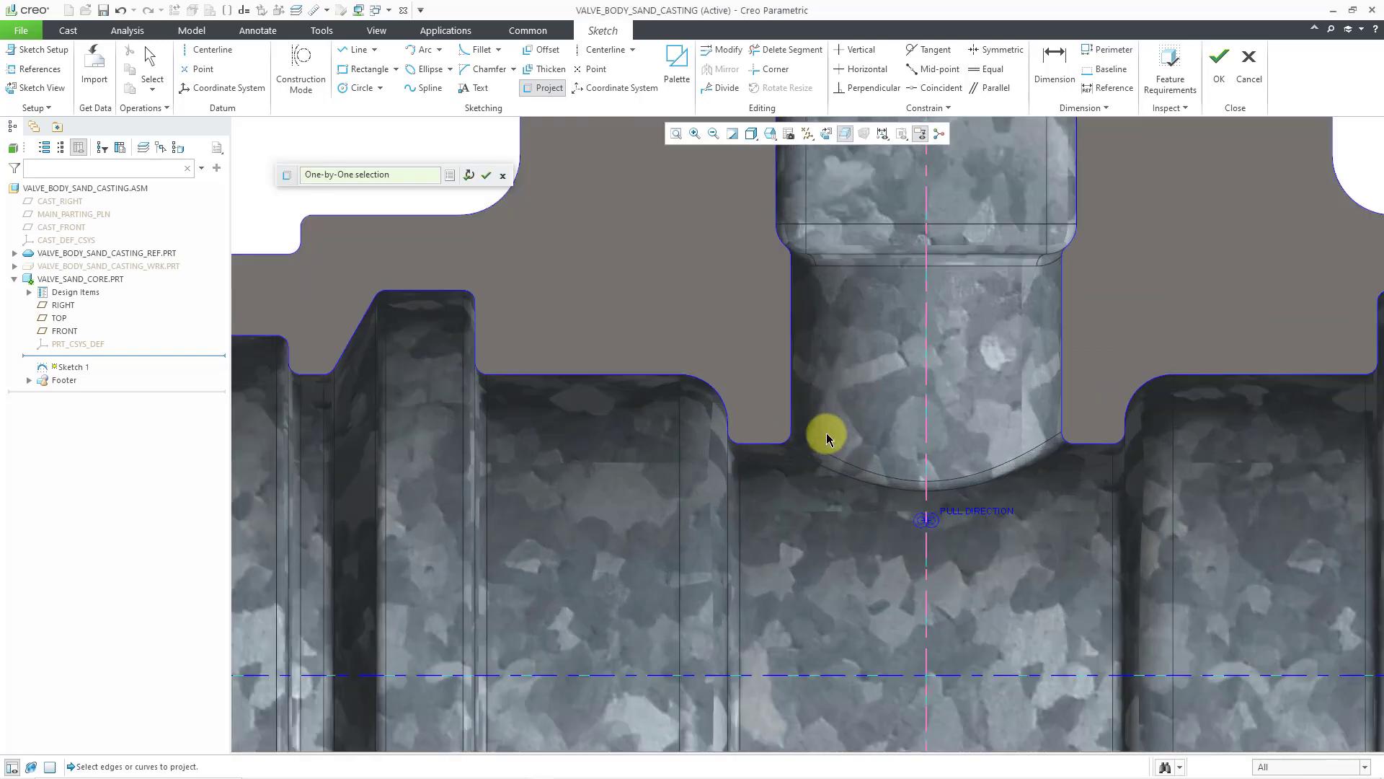
pyautogui.scroll(1, 803, 442)
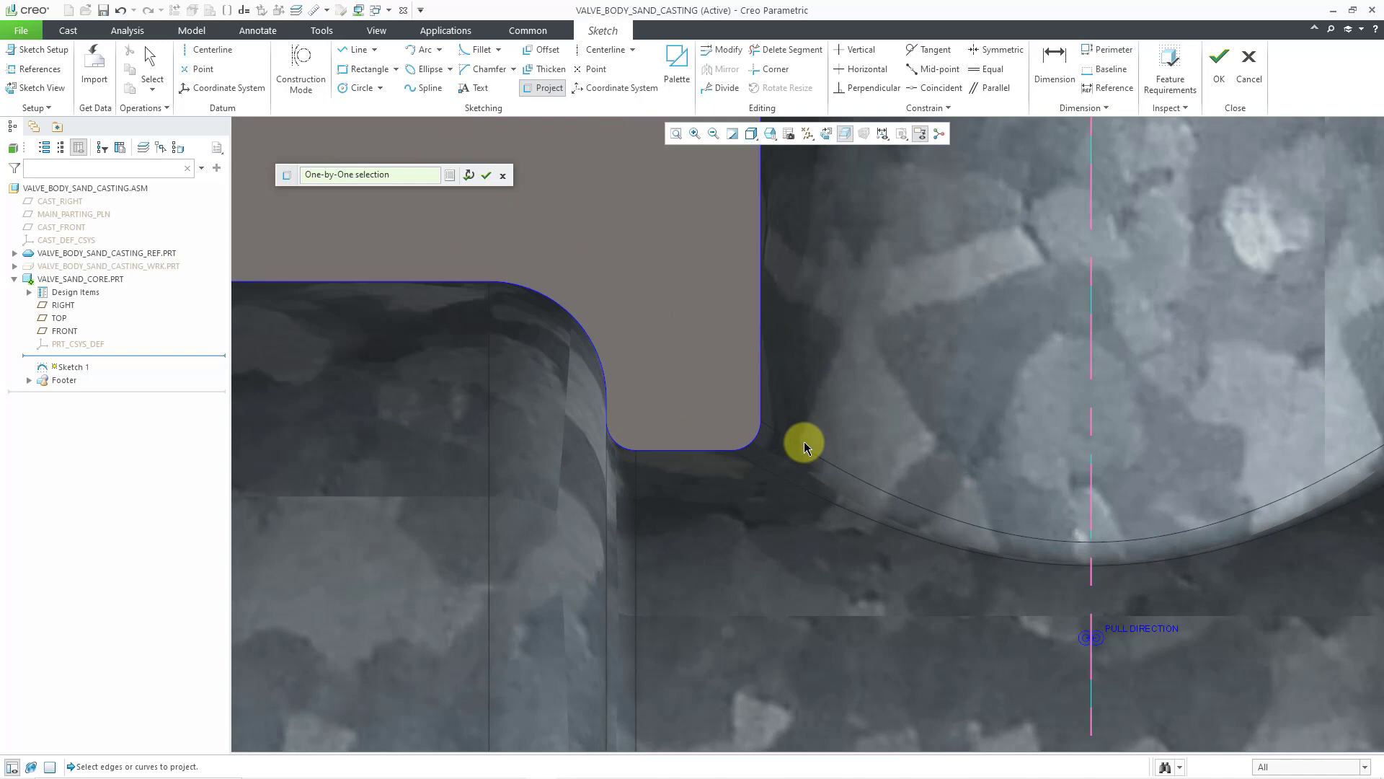
pyautogui.click(757, 434)
pyautogui.scroll(-4, 810, 440)
pyautogui.scroll(-4, 811, 440)
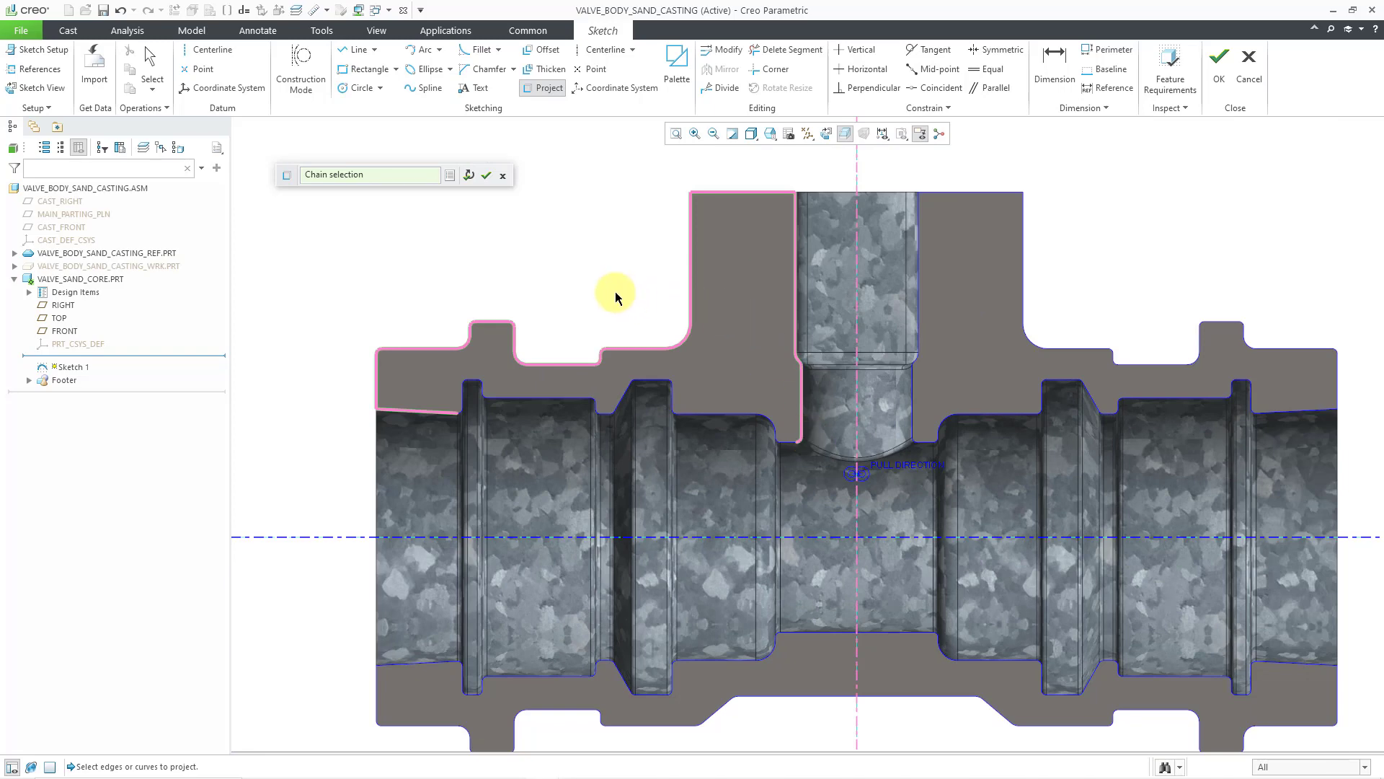
pyautogui.click(449, 177)
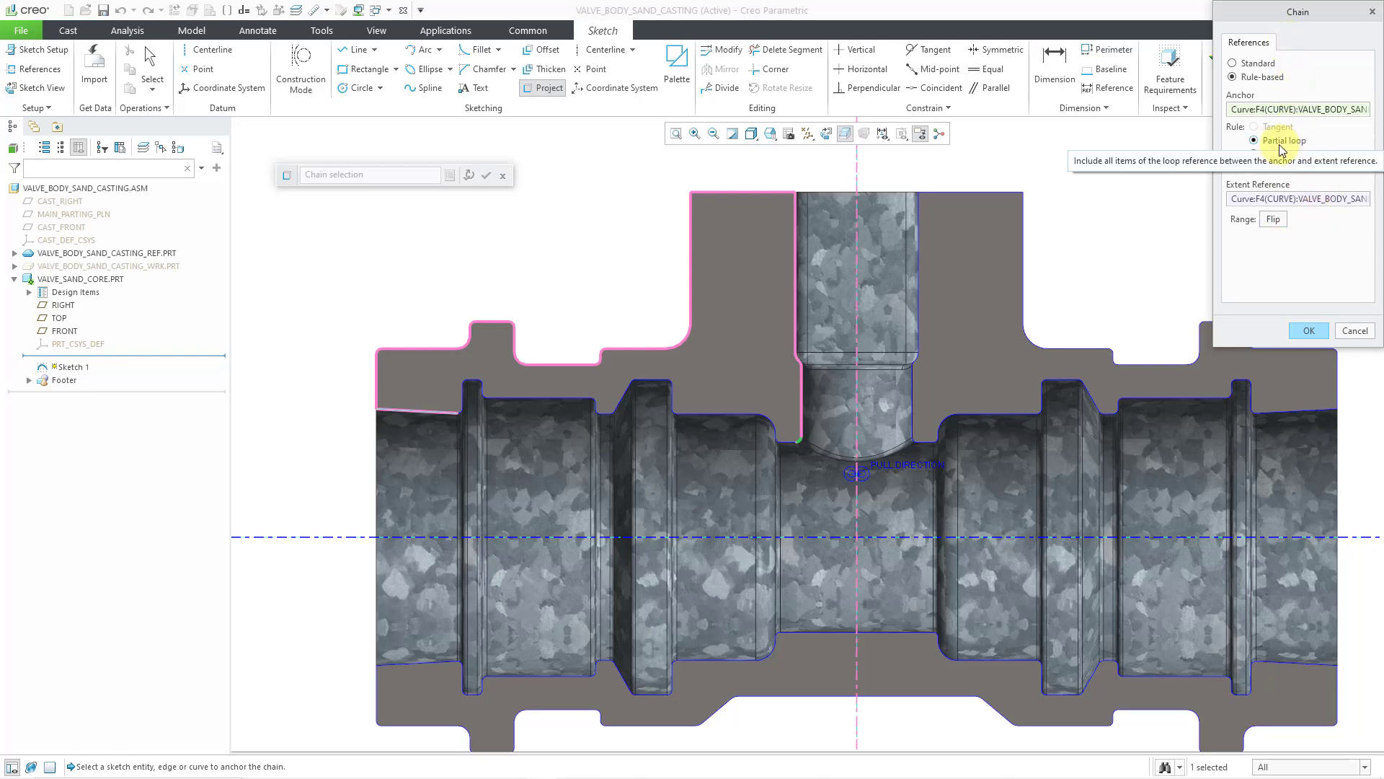
pyautogui.click(1276, 228)
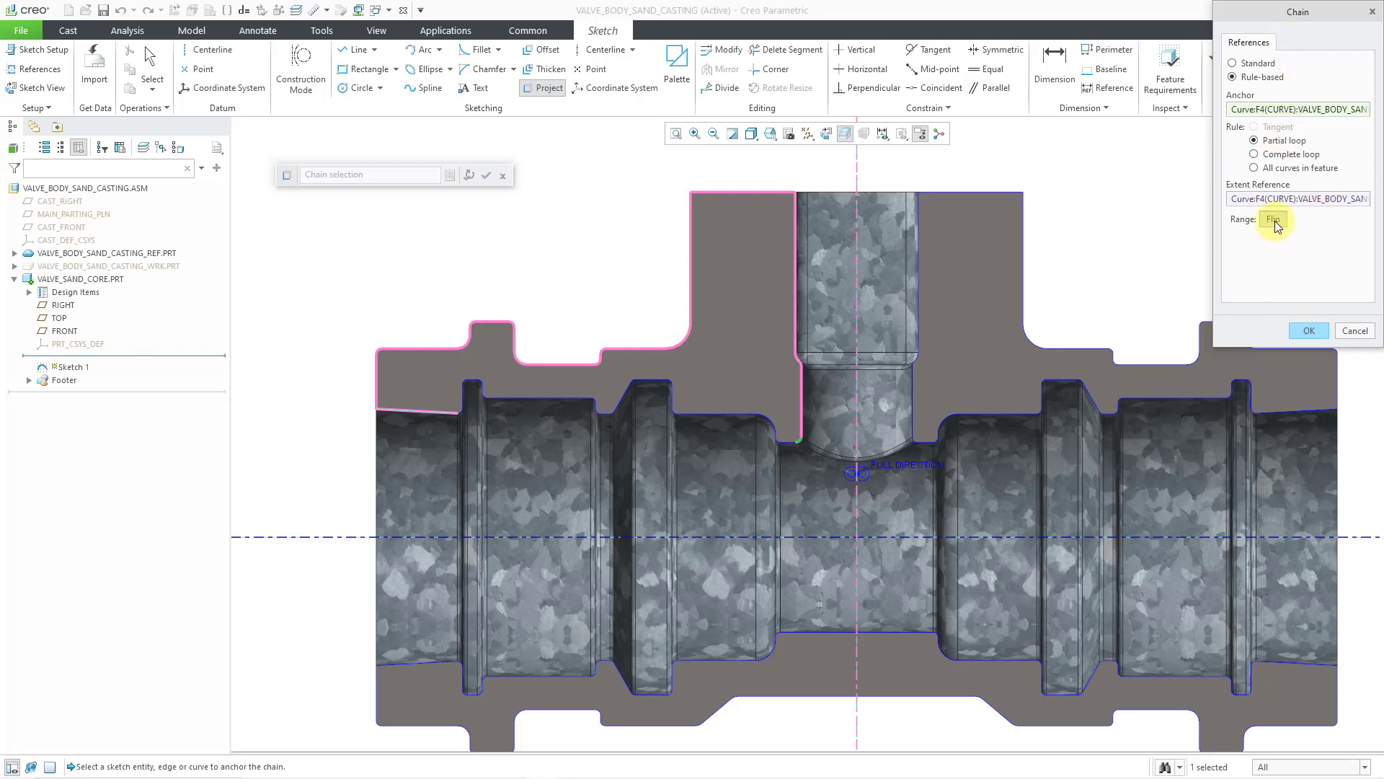
pyautogui.click(1309, 331)
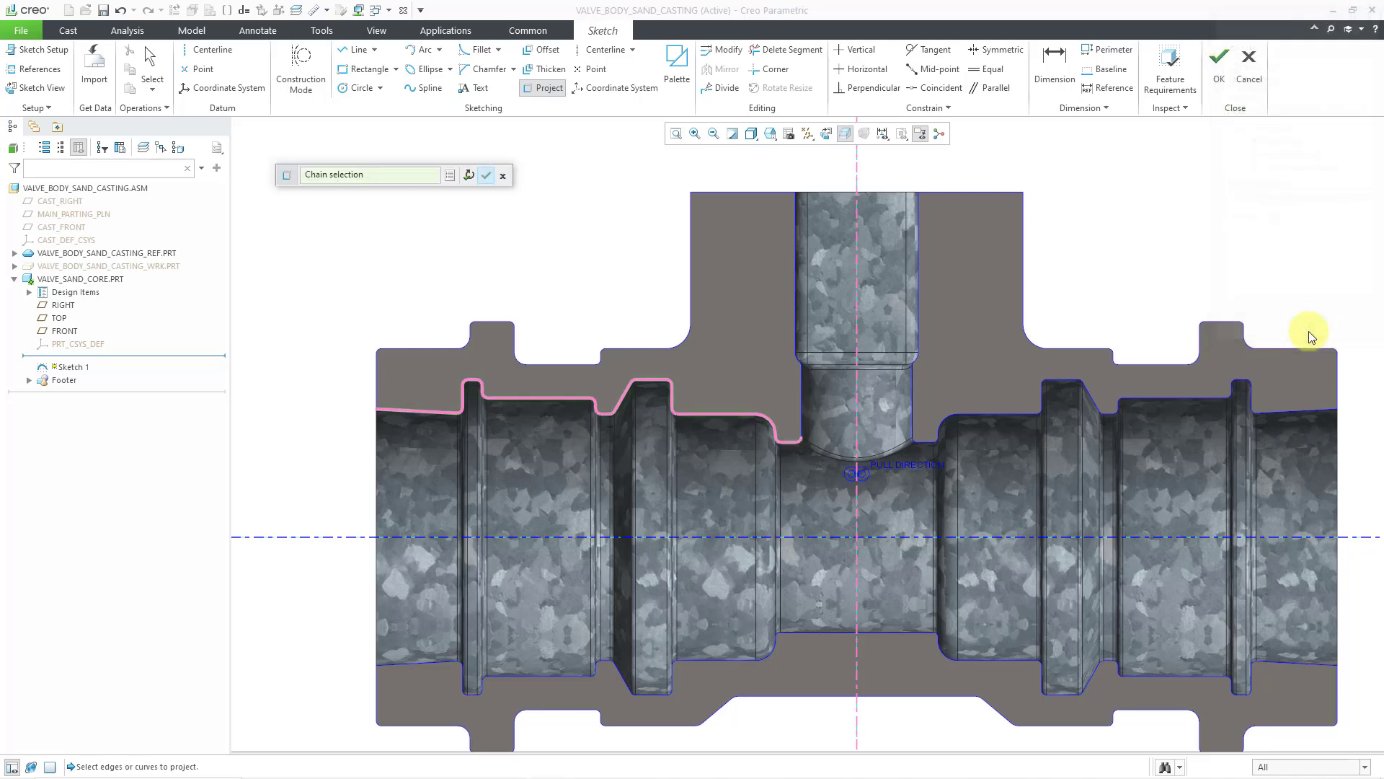
# Project the left chain, then project the right chain from the stem arc's end to the core's right edge
pyautogui.click(469, 176)
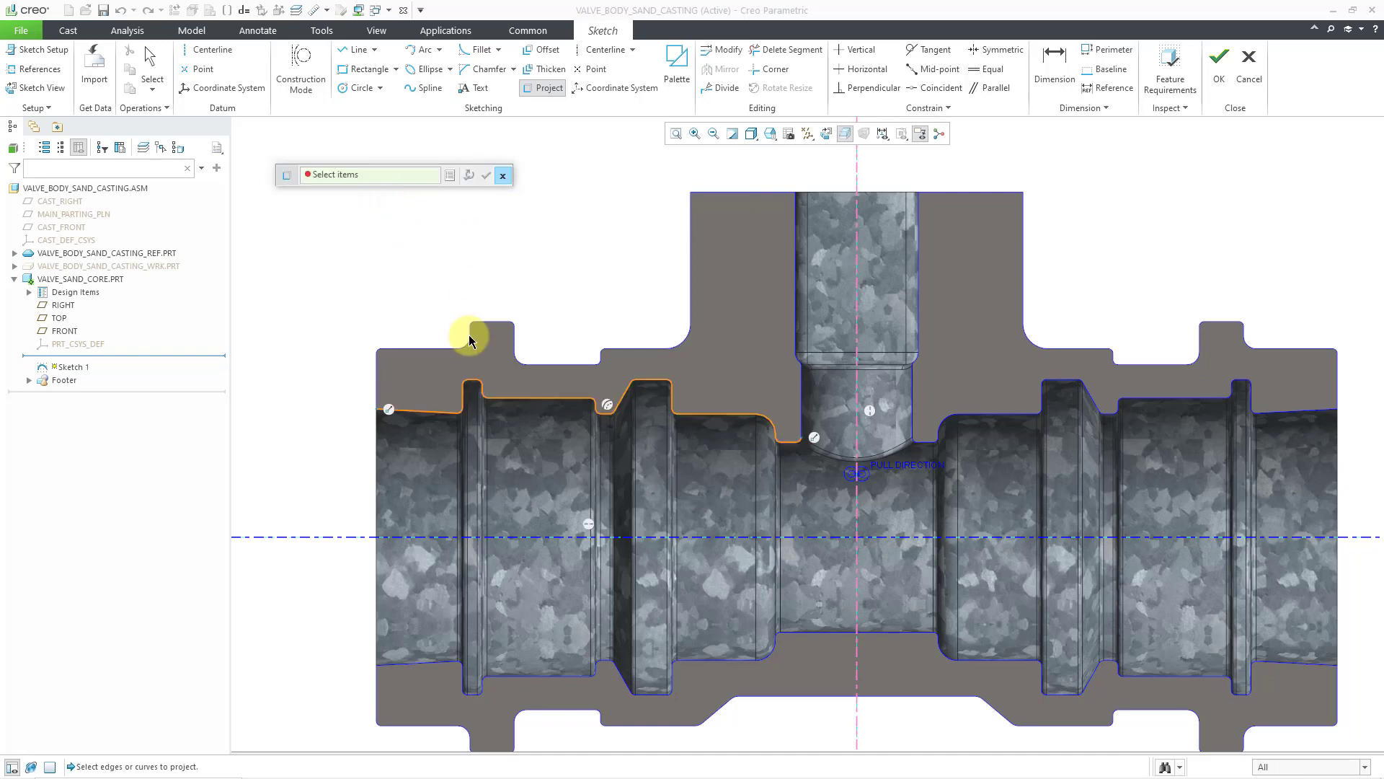
pyautogui.scroll(5, 951, 455)
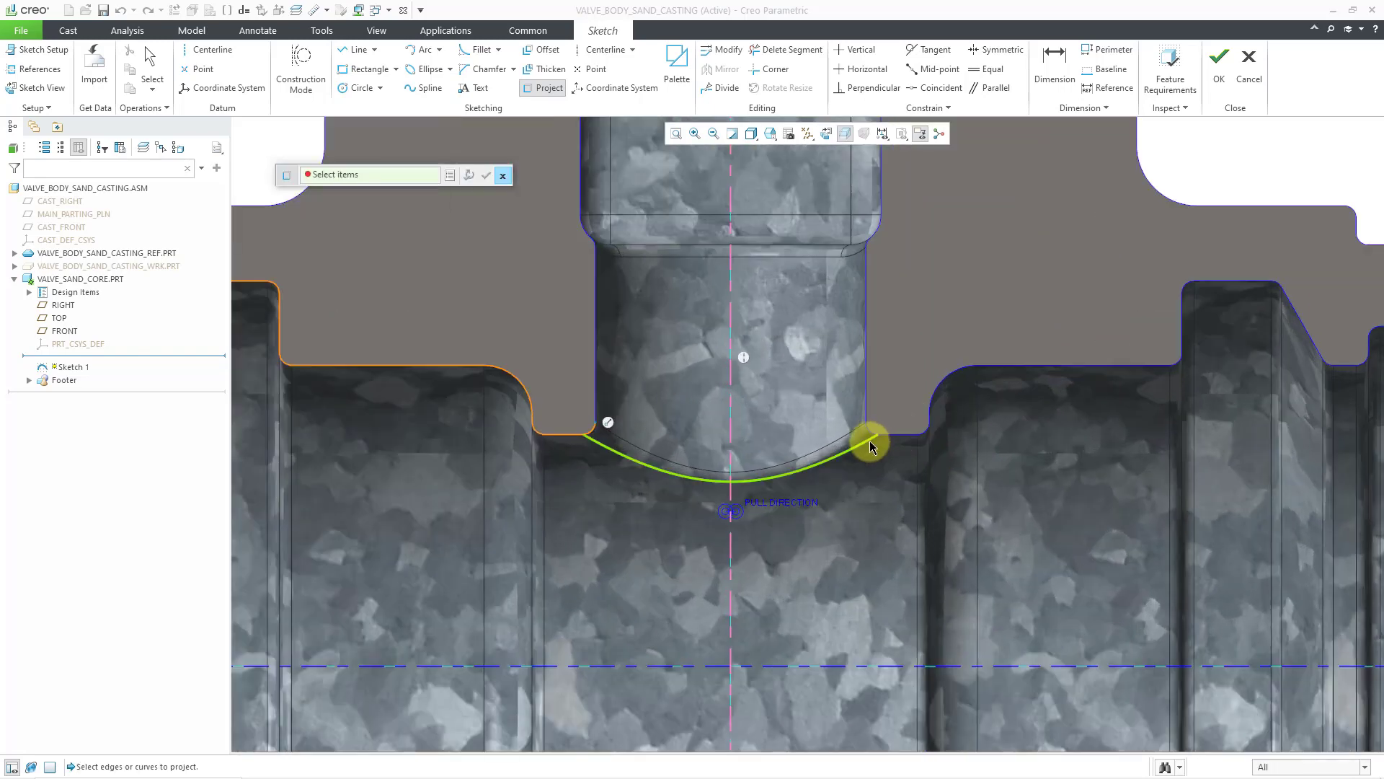
pyautogui.scroll(3, 871, 446)
pyautogui.click(870, 424)
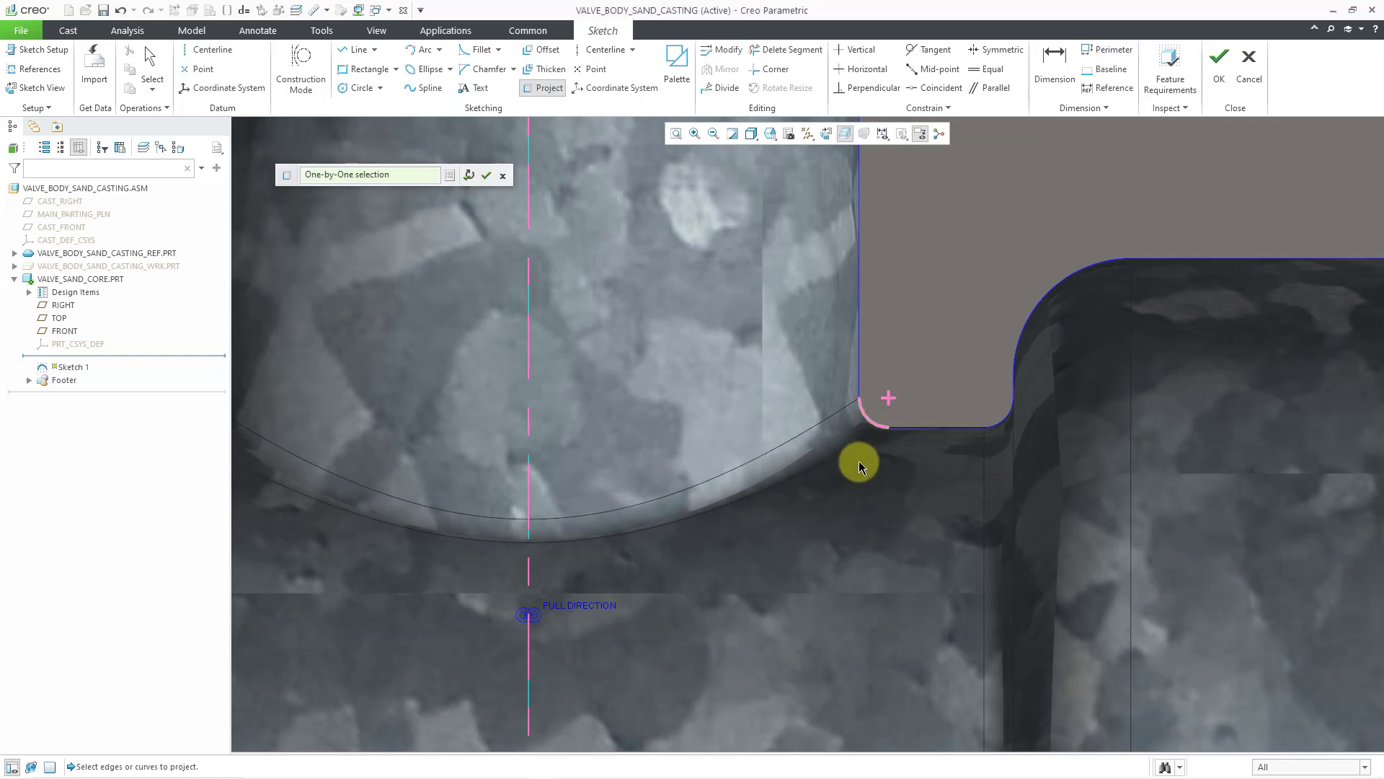
pyautogui.scroll(-8, 856, 464)
pyautogui.scroll(1, 1226, 465)
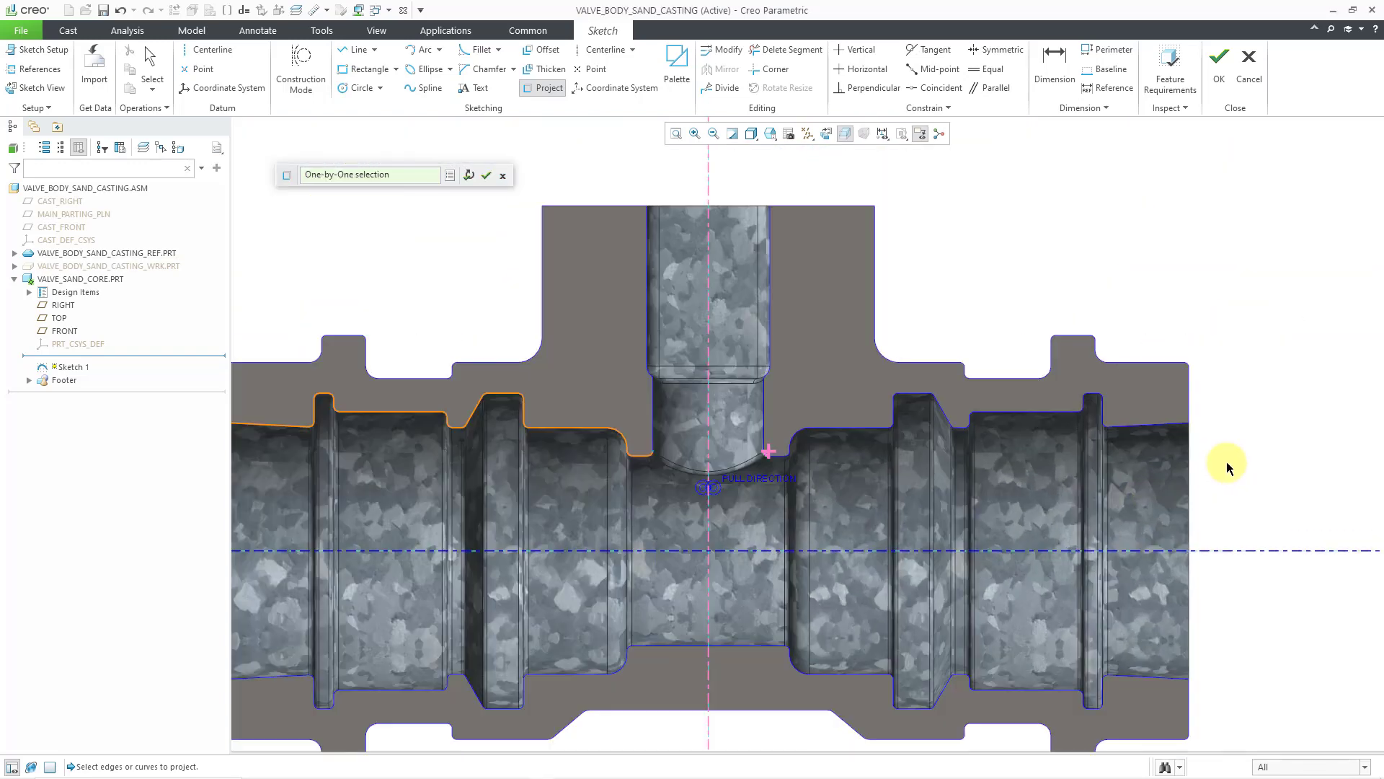
pyautogui.click(1190, 431)
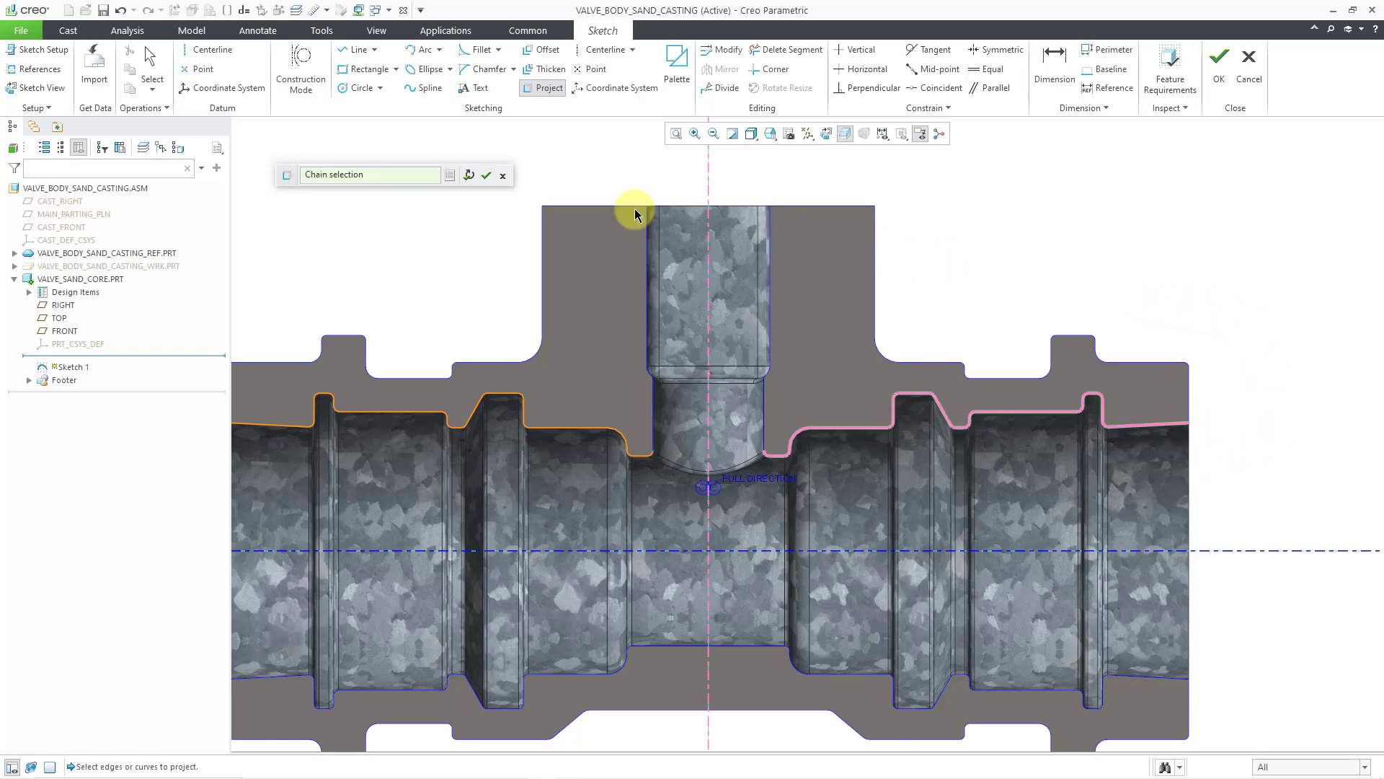
pyautogui.click(485, 177)
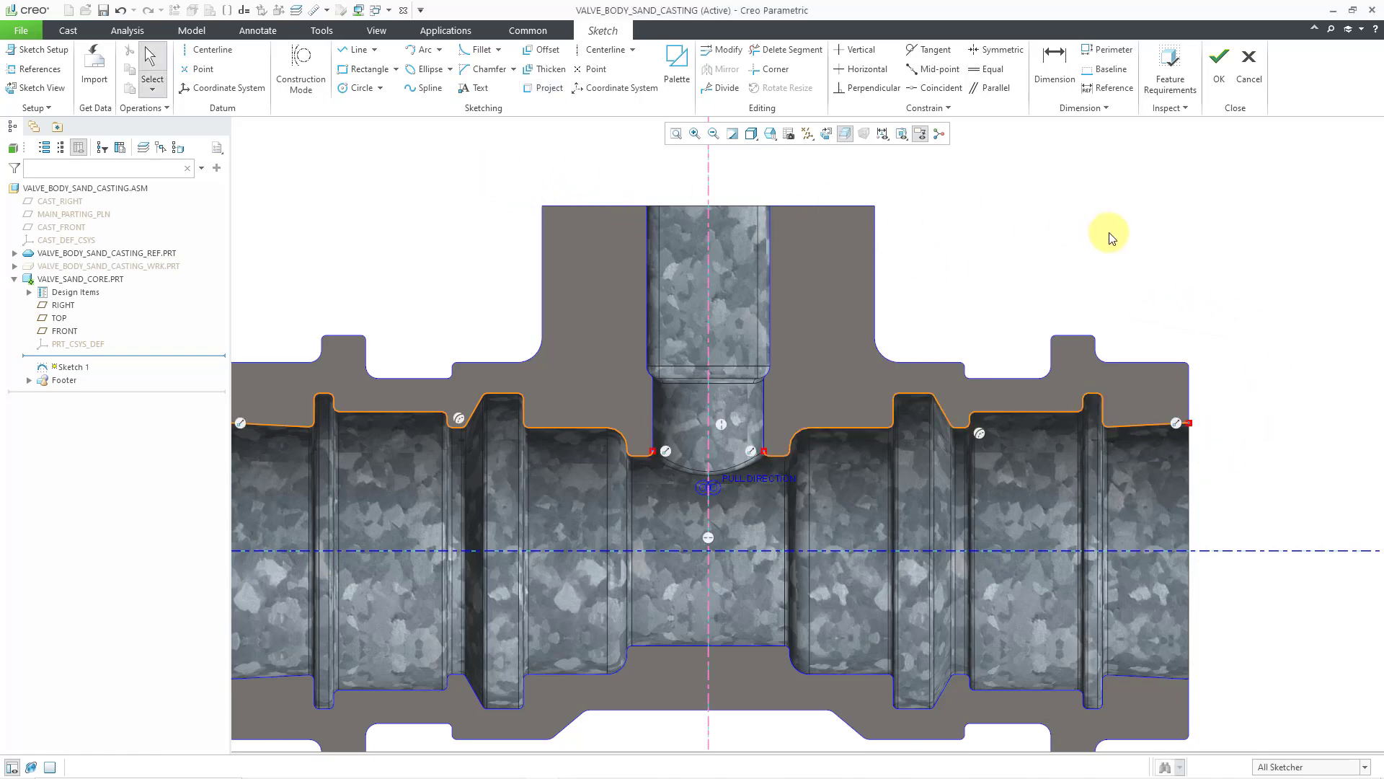
pyautogui.scroll(-1, 1248, 285)
pyautogui.scroll(-1, 1244, 283)
pyautogui.scroll(2, 1233, 281)
pyautogui.scroll(-1, 1230, 284)
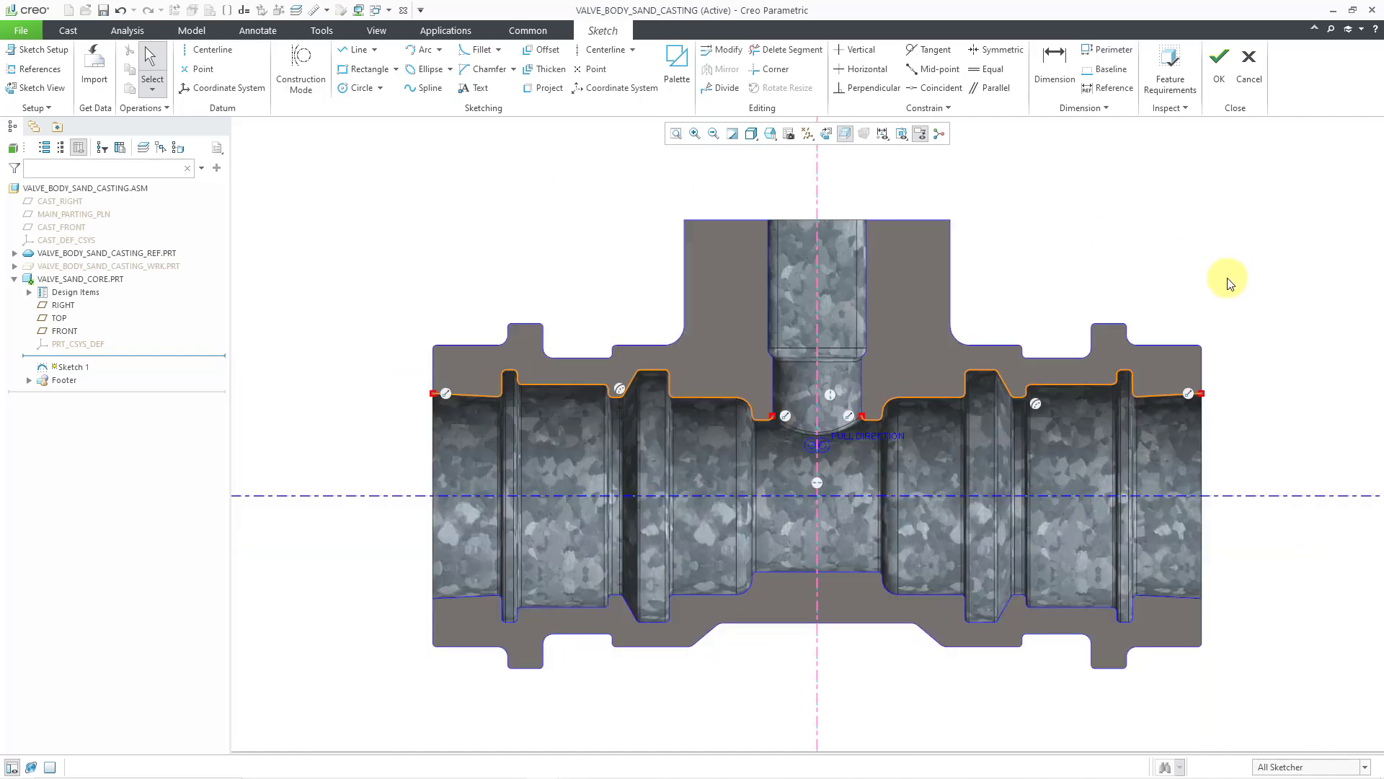
# Draw lines bridging the contours at the stem and closing the profile down to the axis at both ends
pyautogui.rightClick(1187, 245)
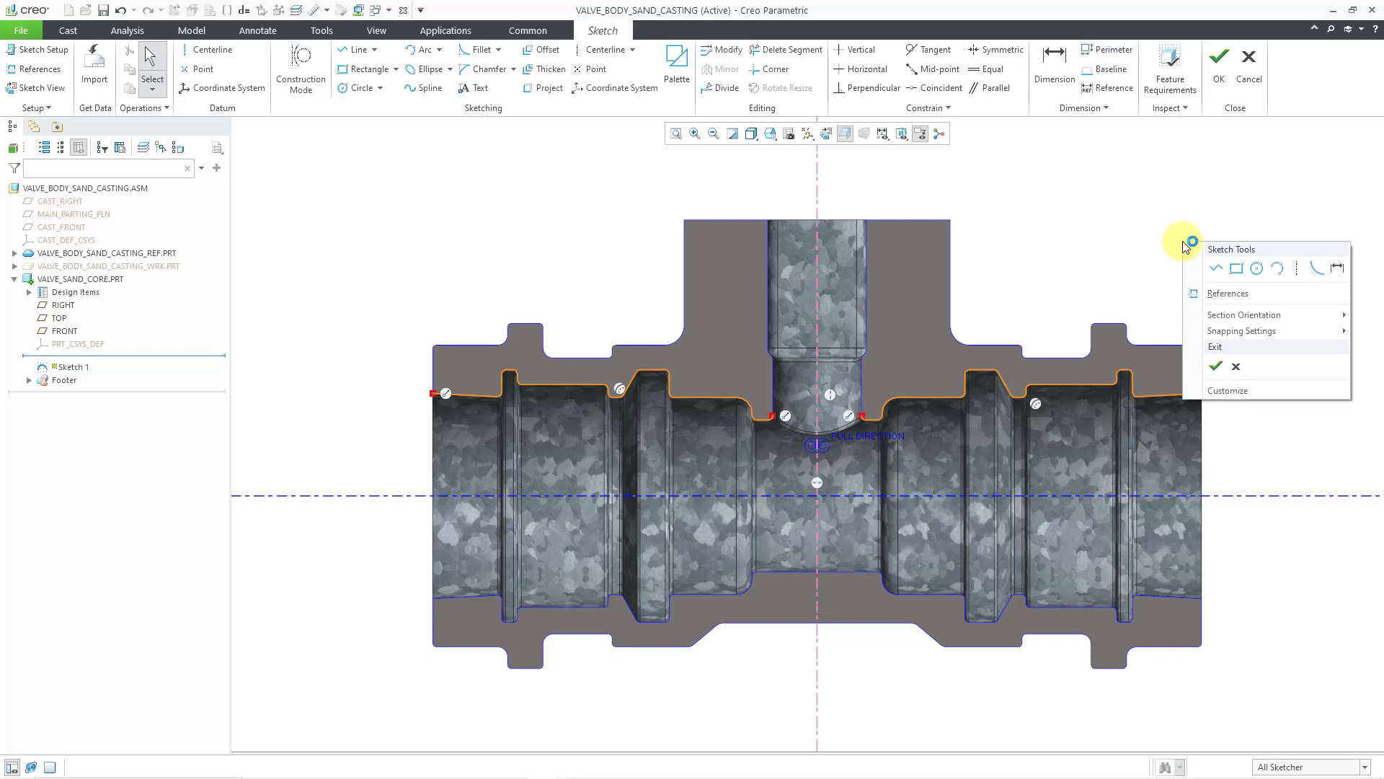
pyautogui.click(1217, 268)
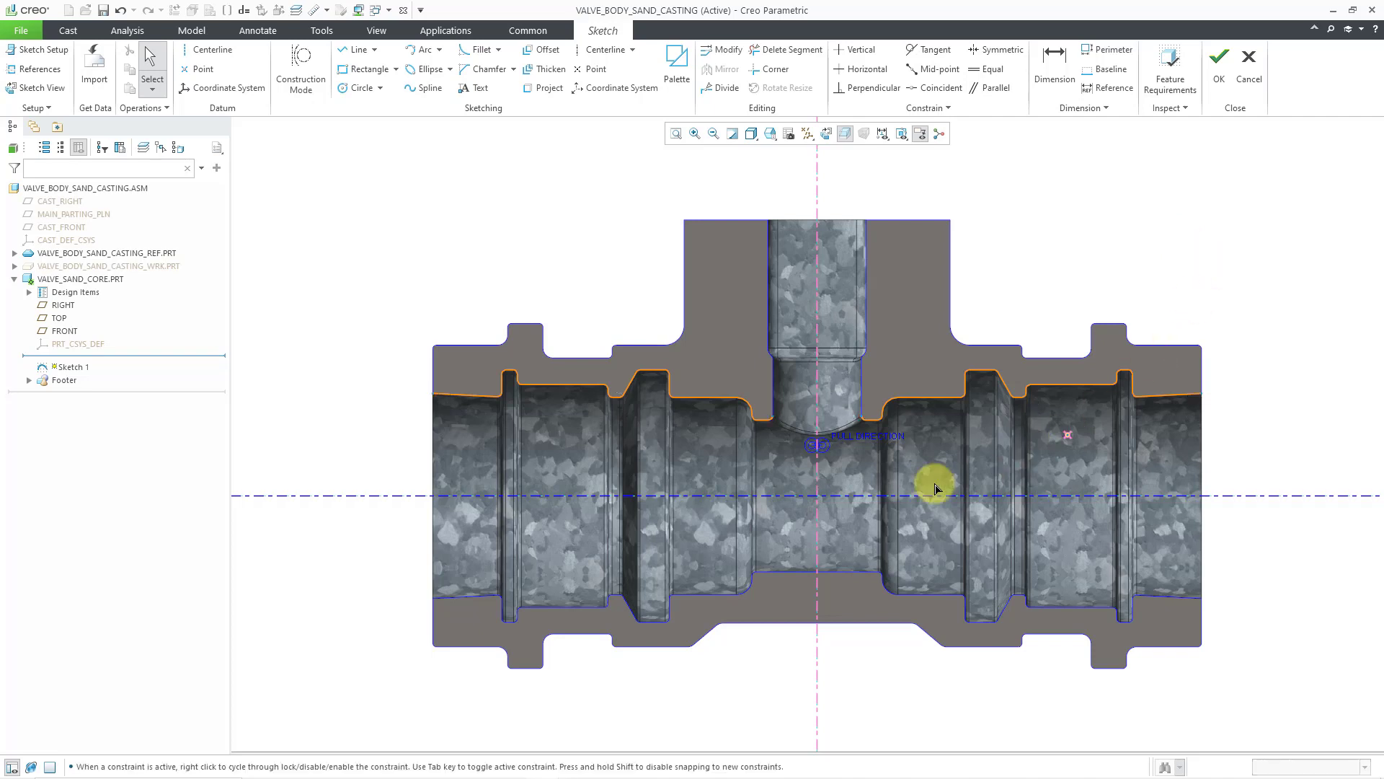
pyautogui.click(775, 418)
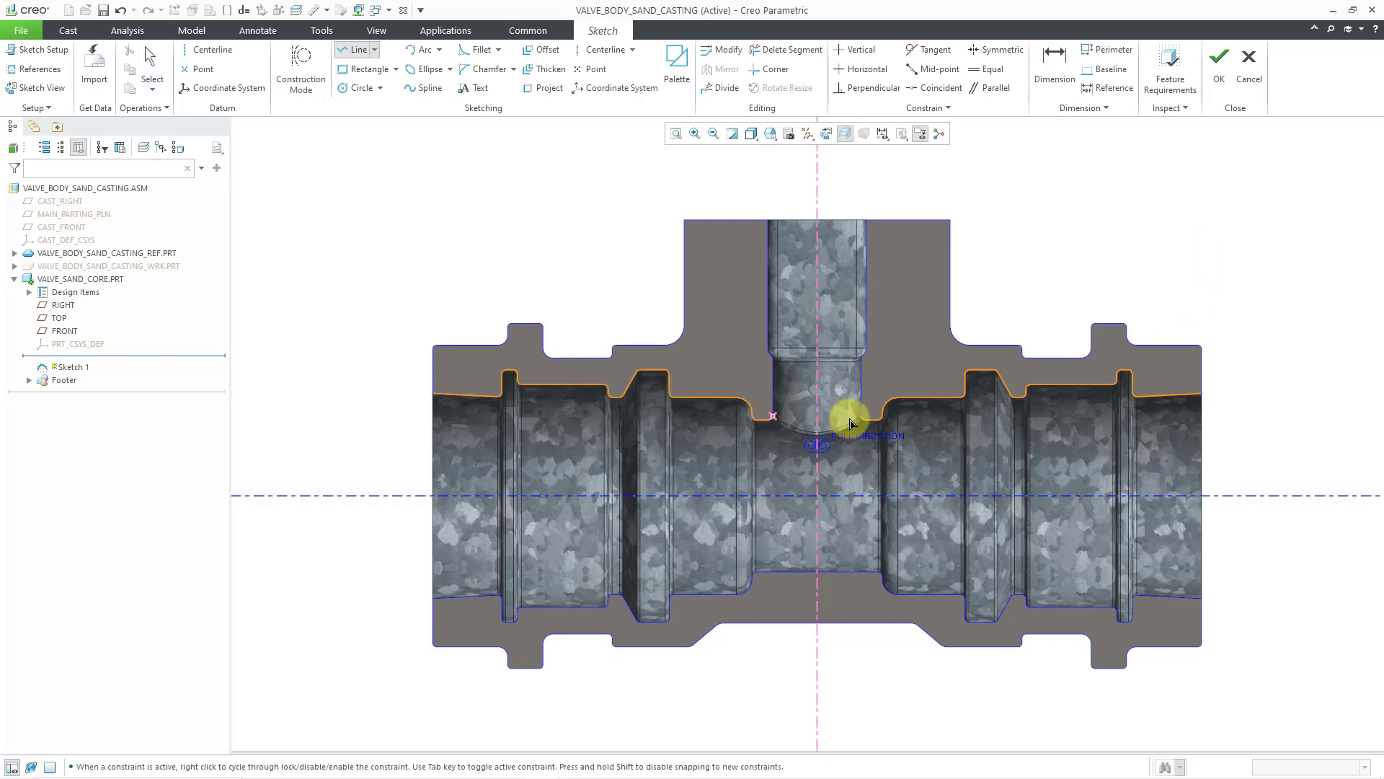
pyautogui.click(862, 420)
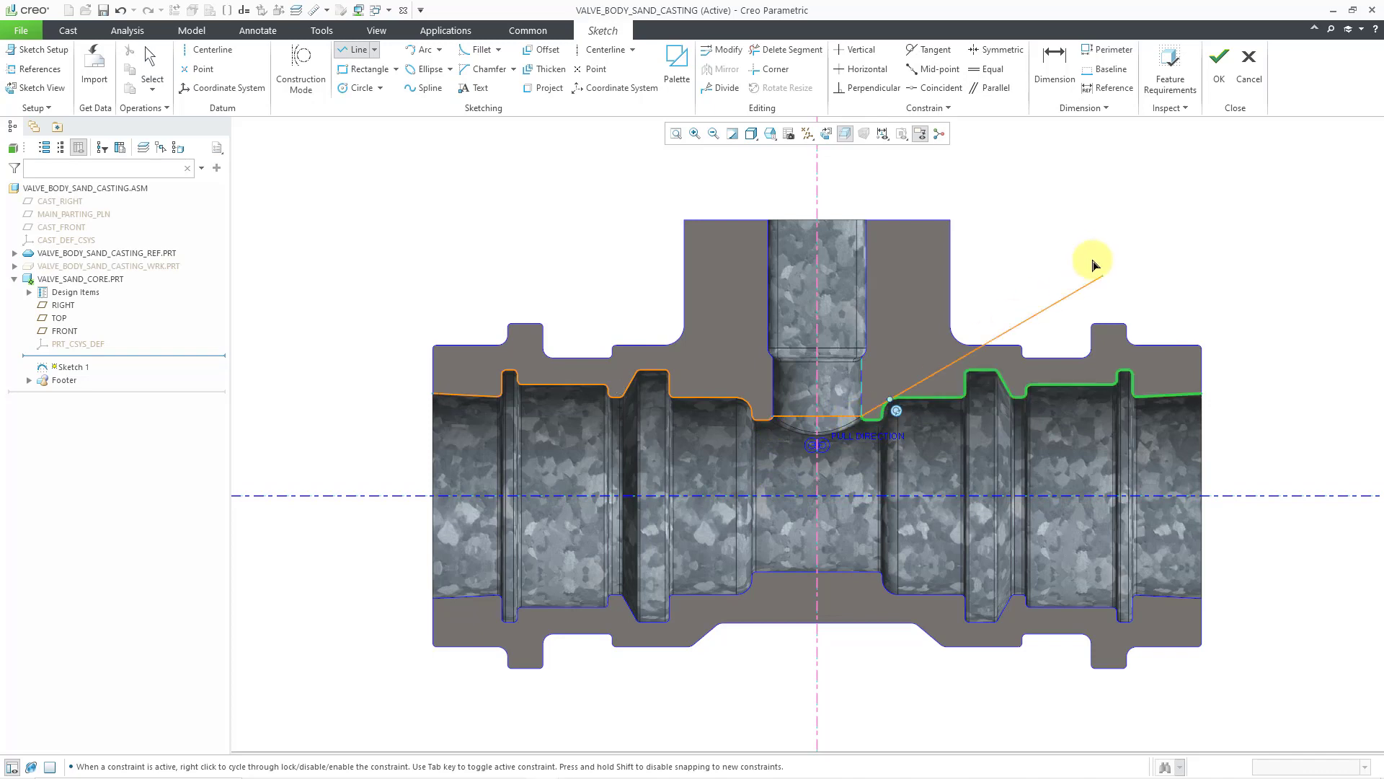
pyautogui.middleClick(1092, 258)
pyautogui.click(1201, 396)
pyautogui.click(1297, 394)
pyautogui.click(1298, 496)
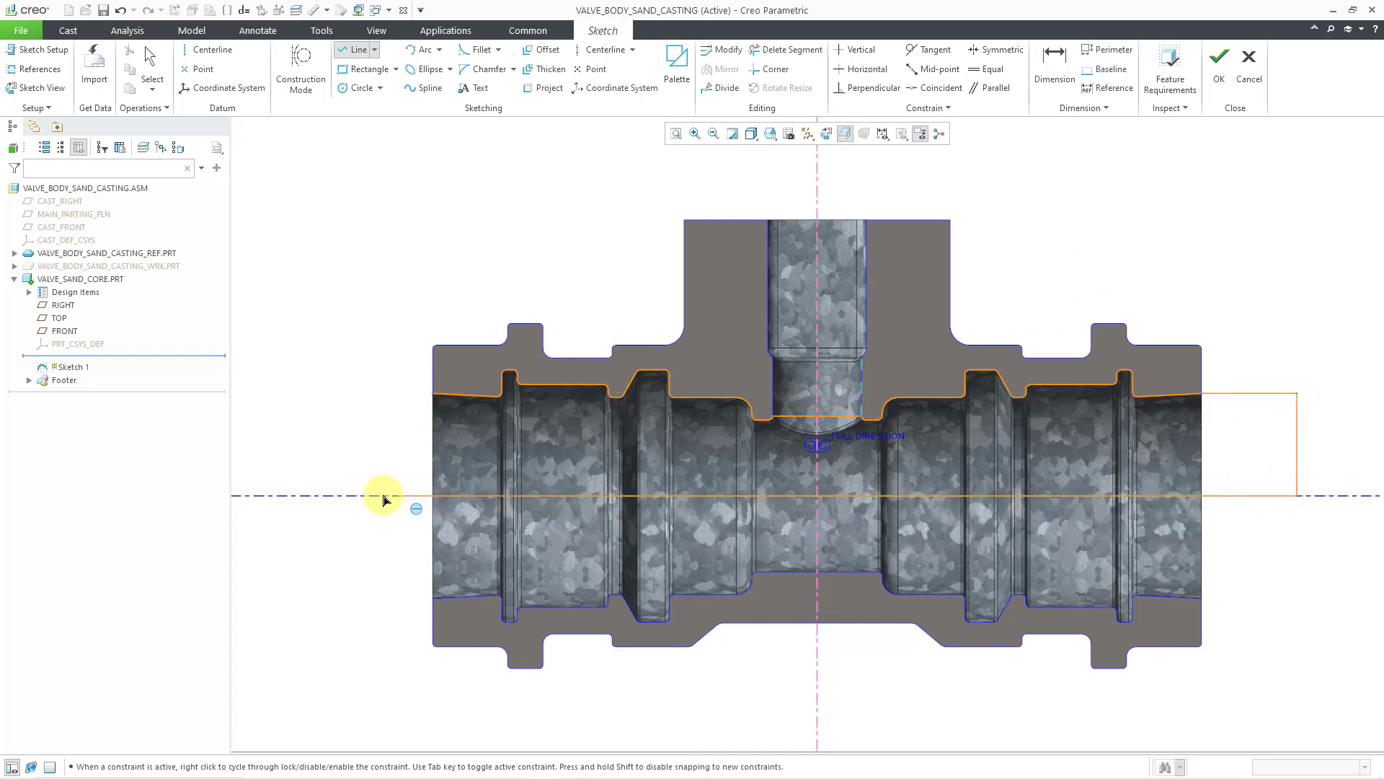
pyautogui.click(333, 495)
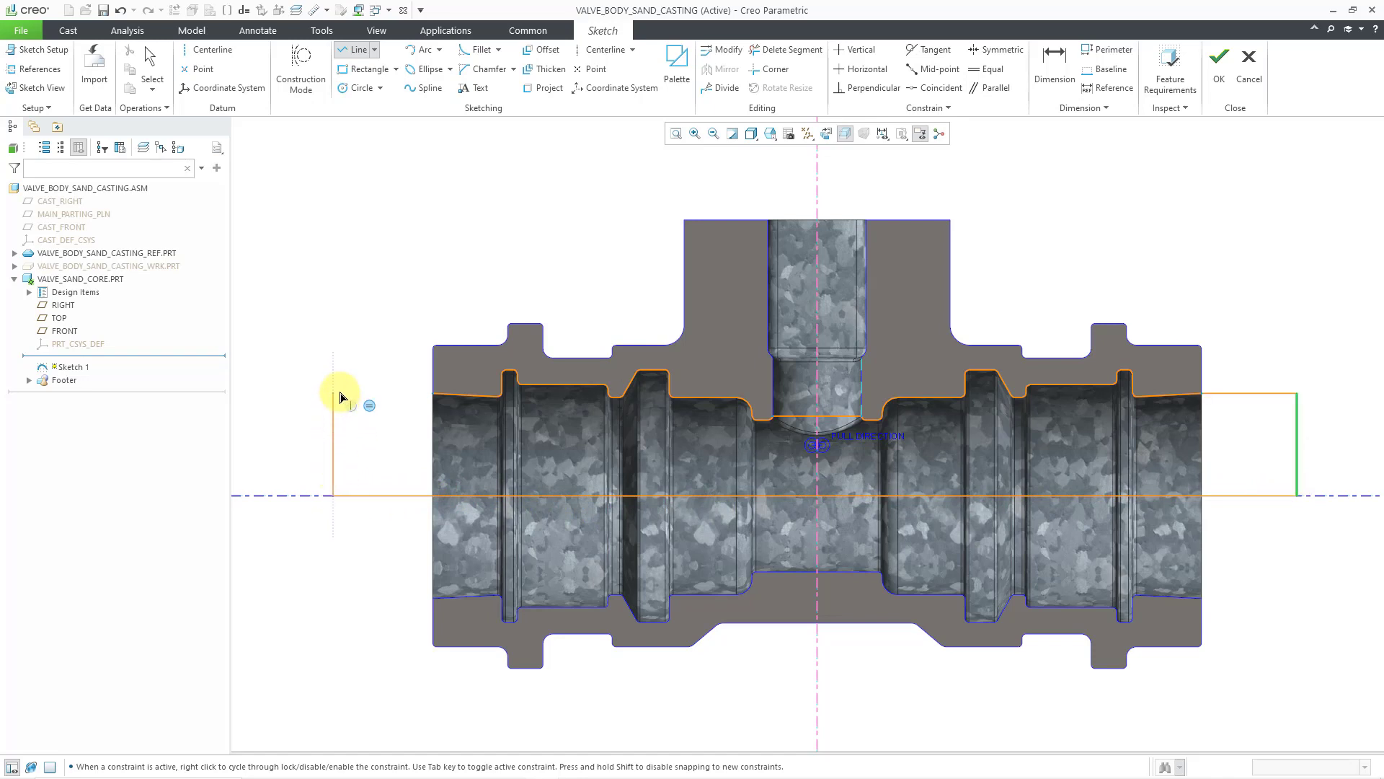
pyautogui.click(334, 393)
pyautogui.click(432, 394)
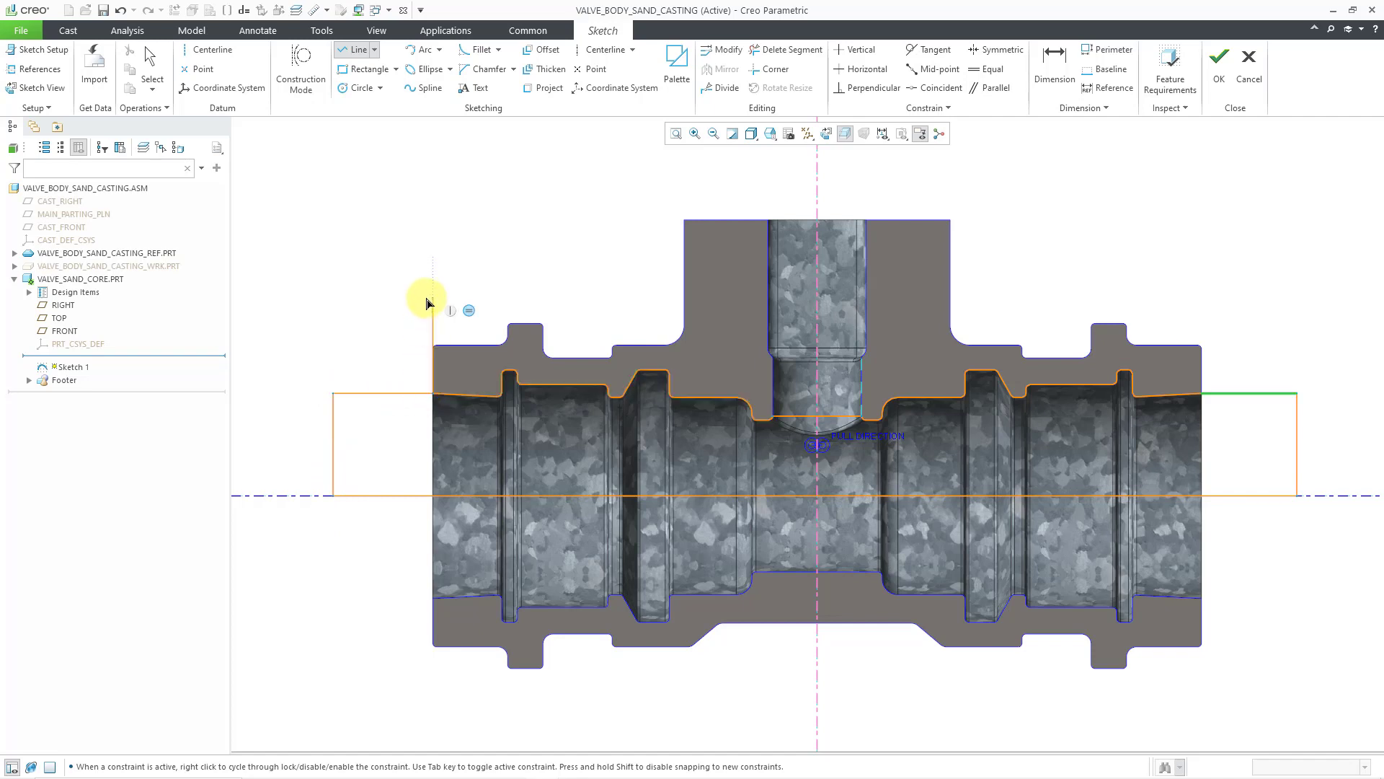
pyautogui.middleClick(415, 294)
pyautogui.scroll(-2, 417, 290)
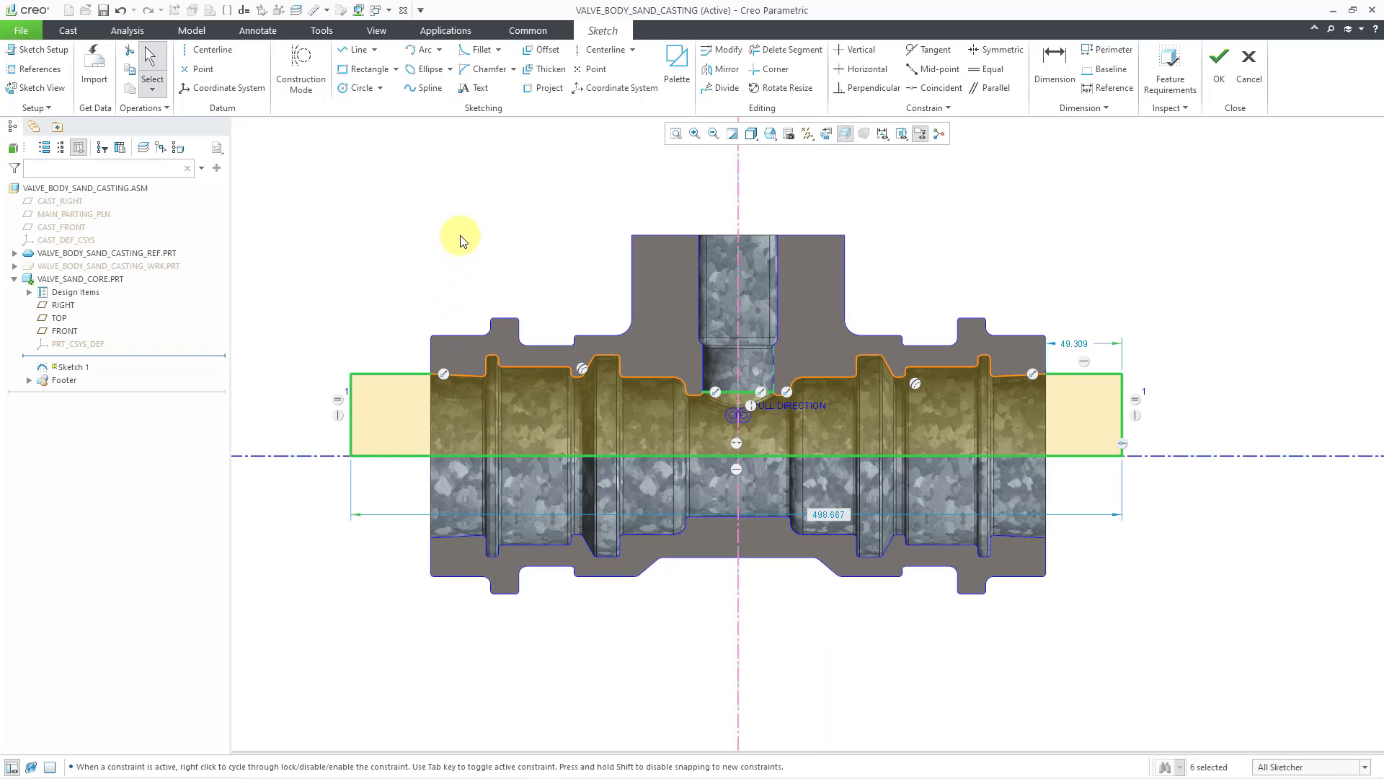
# Make the profile's lower-right and lower-left corners symmetric about the vertical centreline
pyautogui.click(1002, 49)
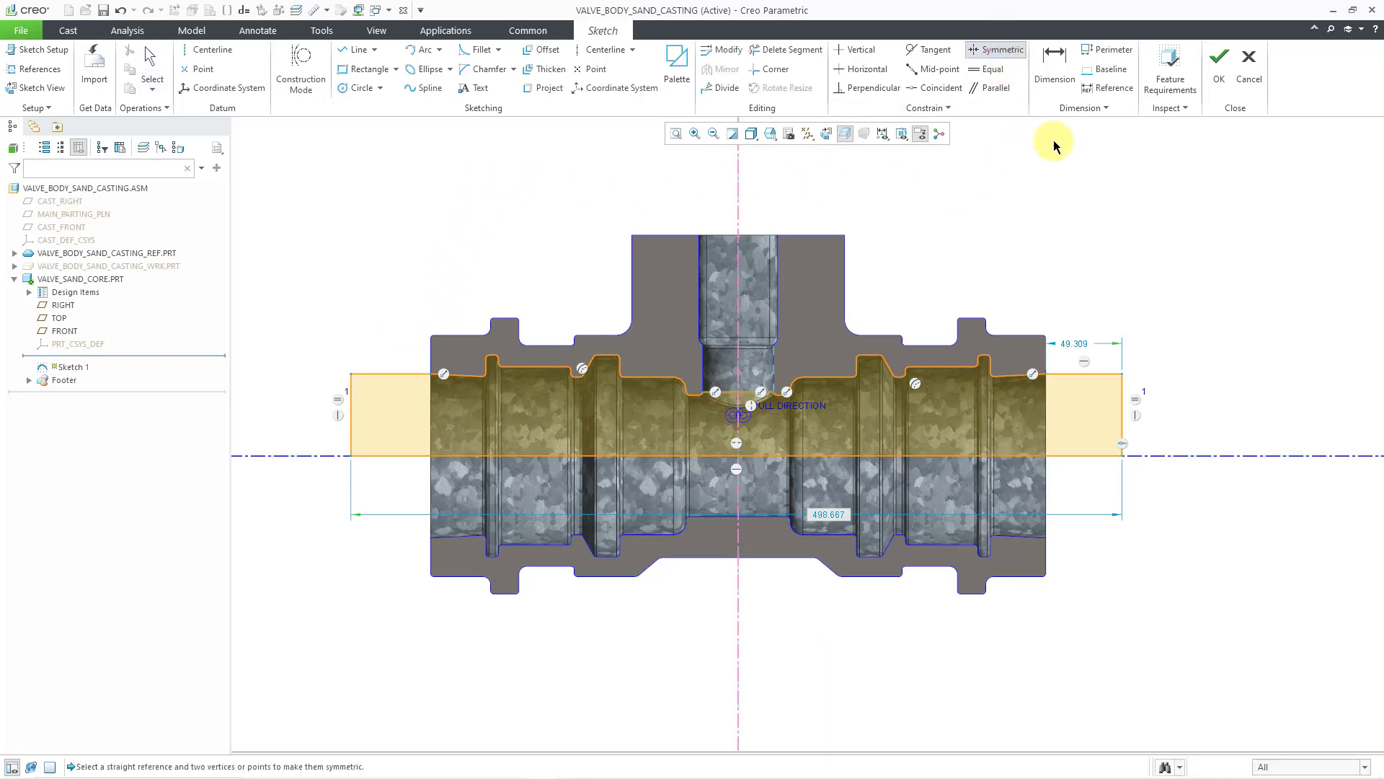
pyautogui.click(737, 198)
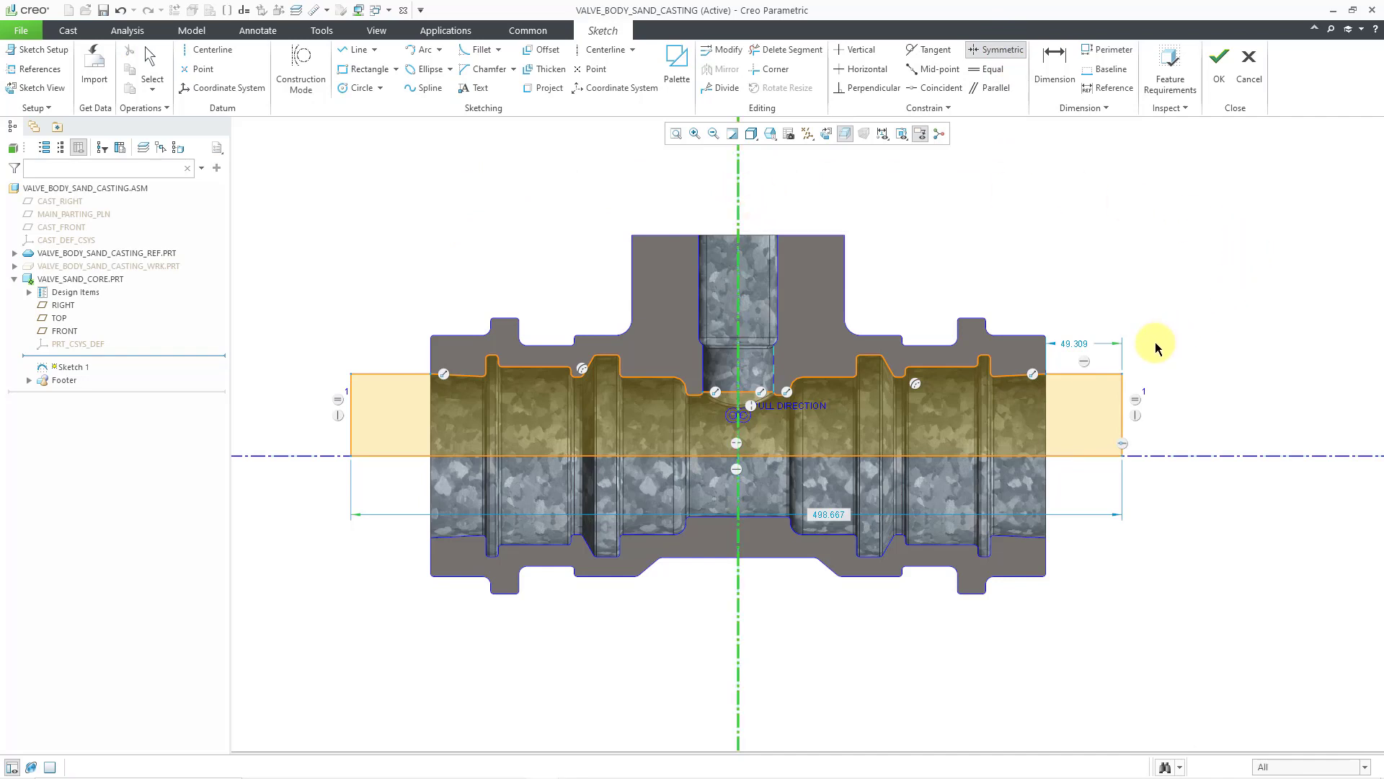
pyautogui.click(1124, 456)
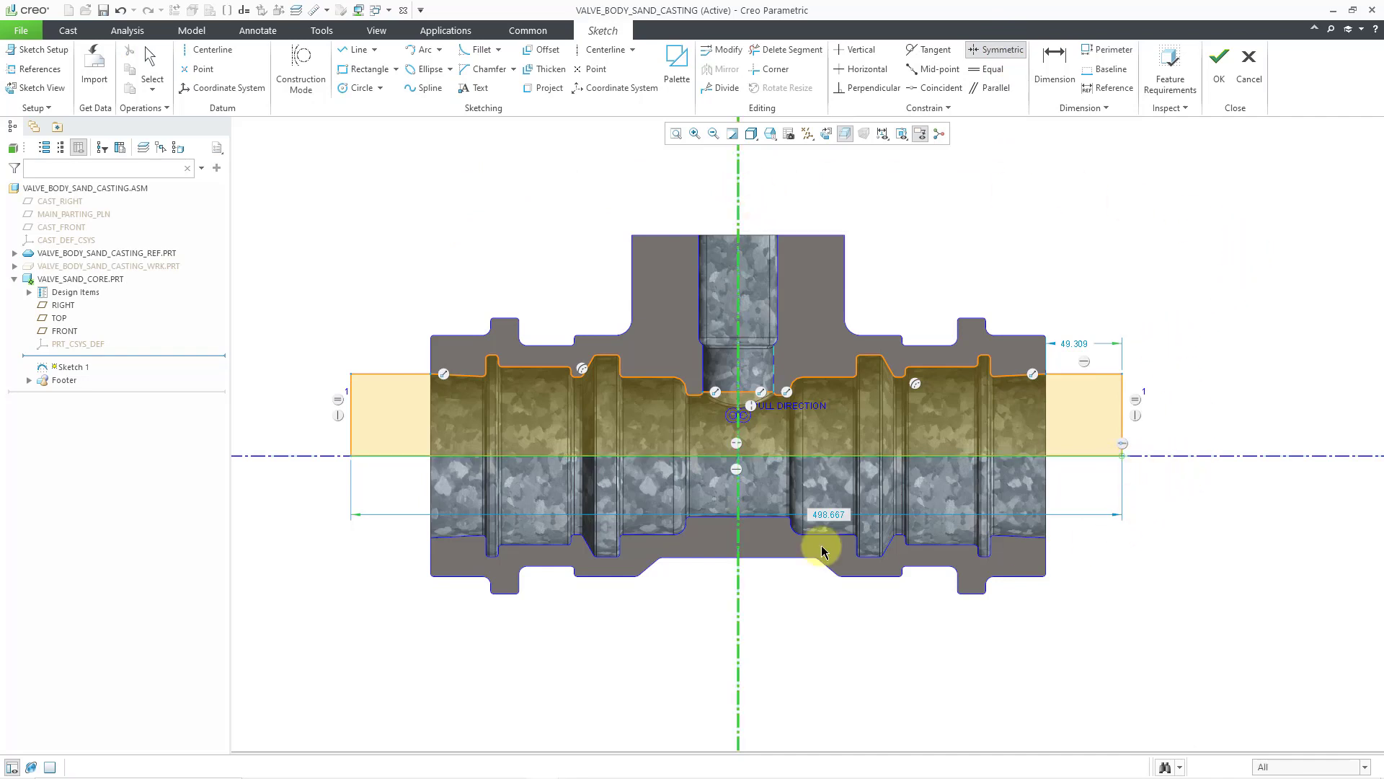
pyautogui.click(351, 457)
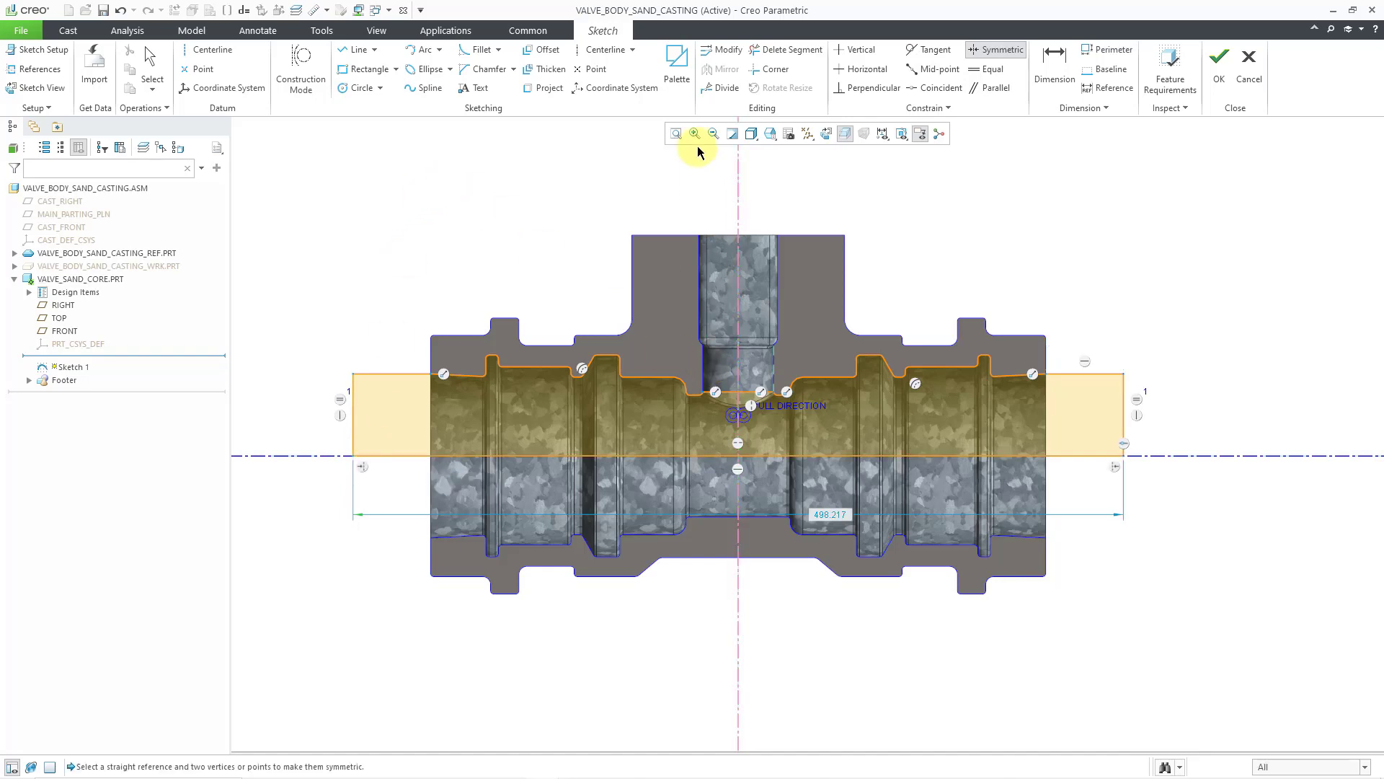
# Dimension the profile's short top-right extension at 50
pyautogui.click(1058, 72)
pyautogui.click(1100, 373)
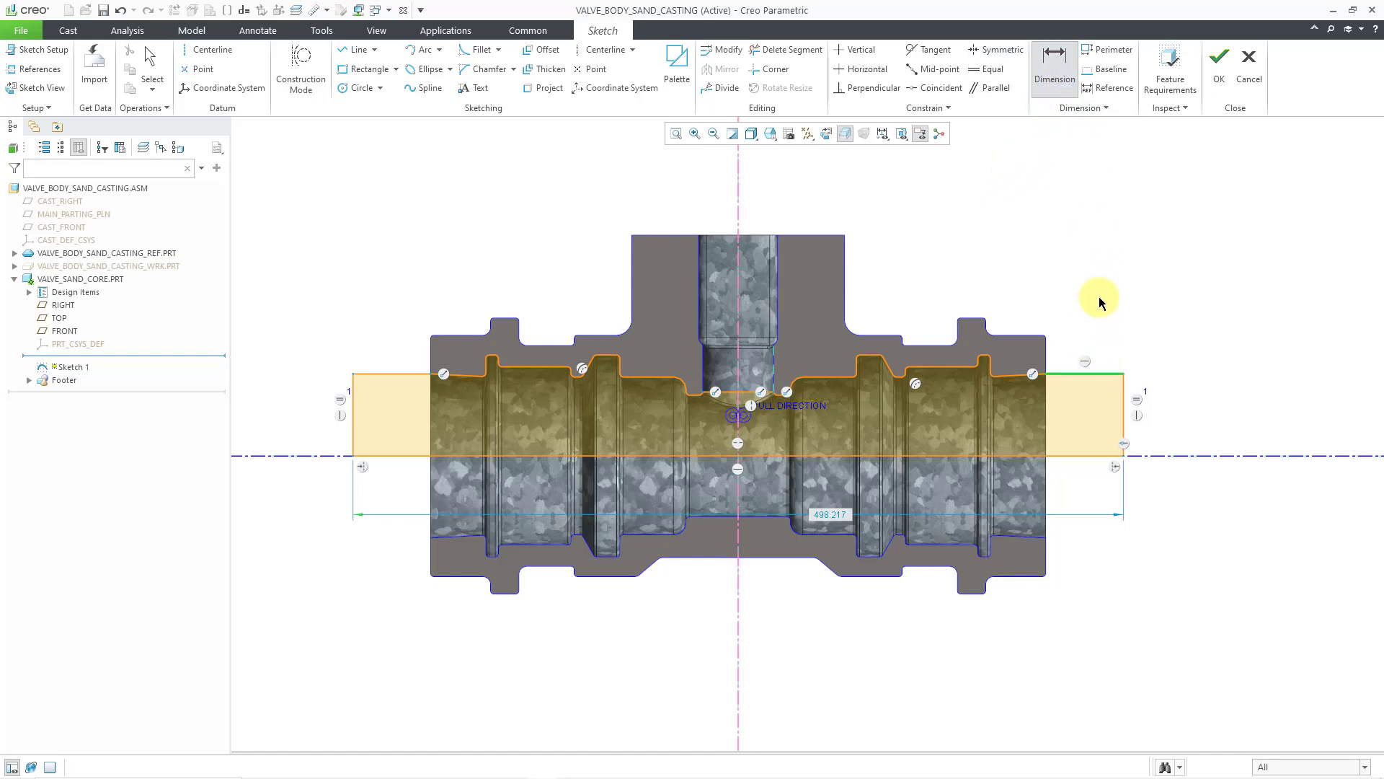
pyautogui.middleClick(1172, 269)
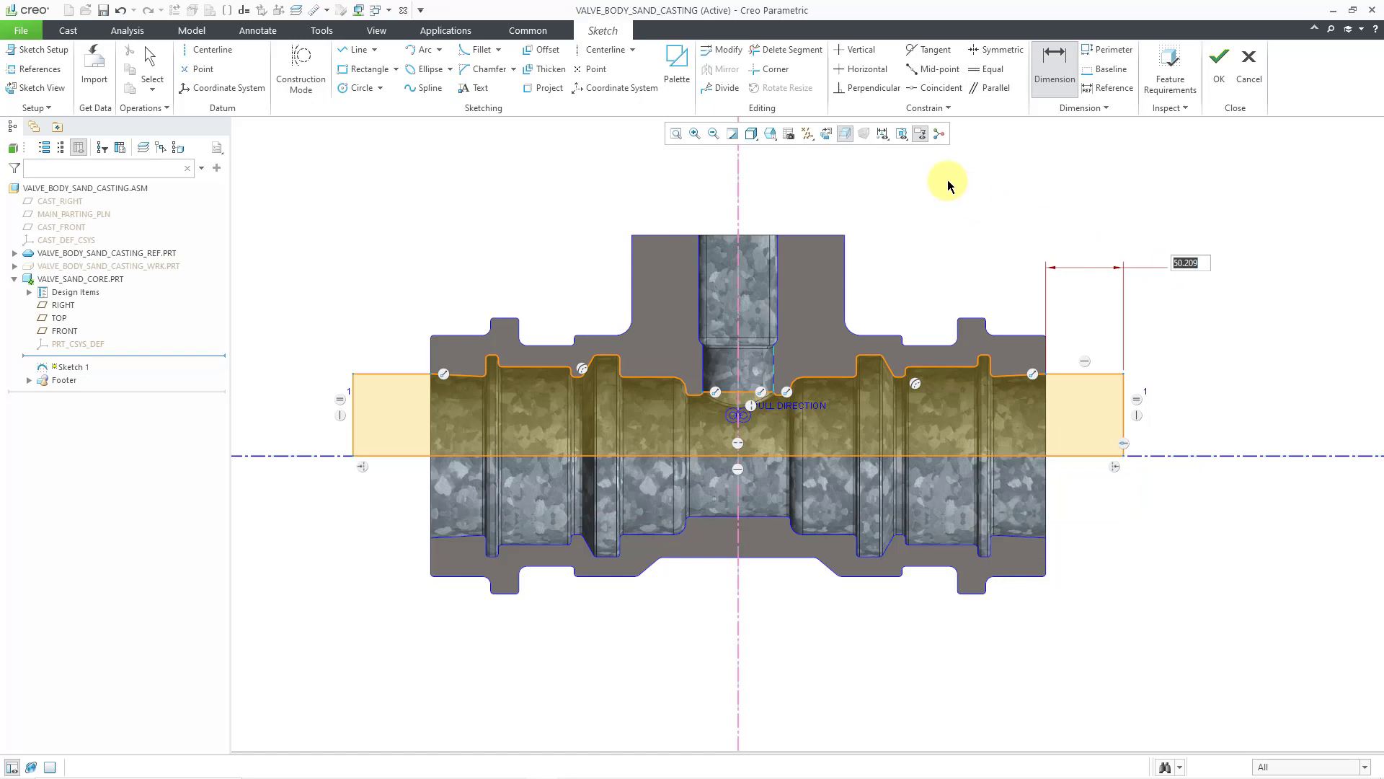
pyautogui.write('50')
pyautogui.press('Return')
# Finish Sketch 1 and revolve it a full 360° into the solid Revolve 1
pyautogui.click(1219, 79)
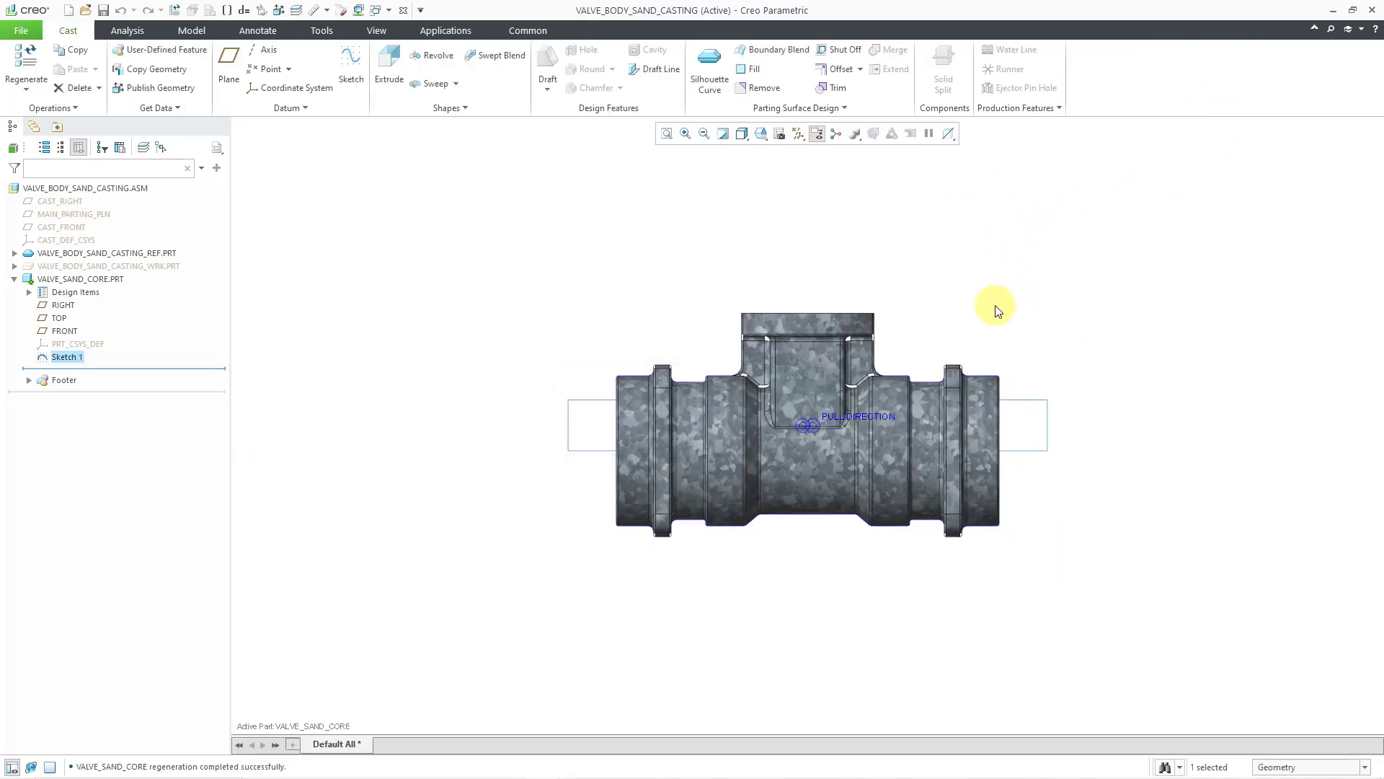
pyautogui.moveTo(964, 296); pyautogui.dragTo(948, 302, button='middle')
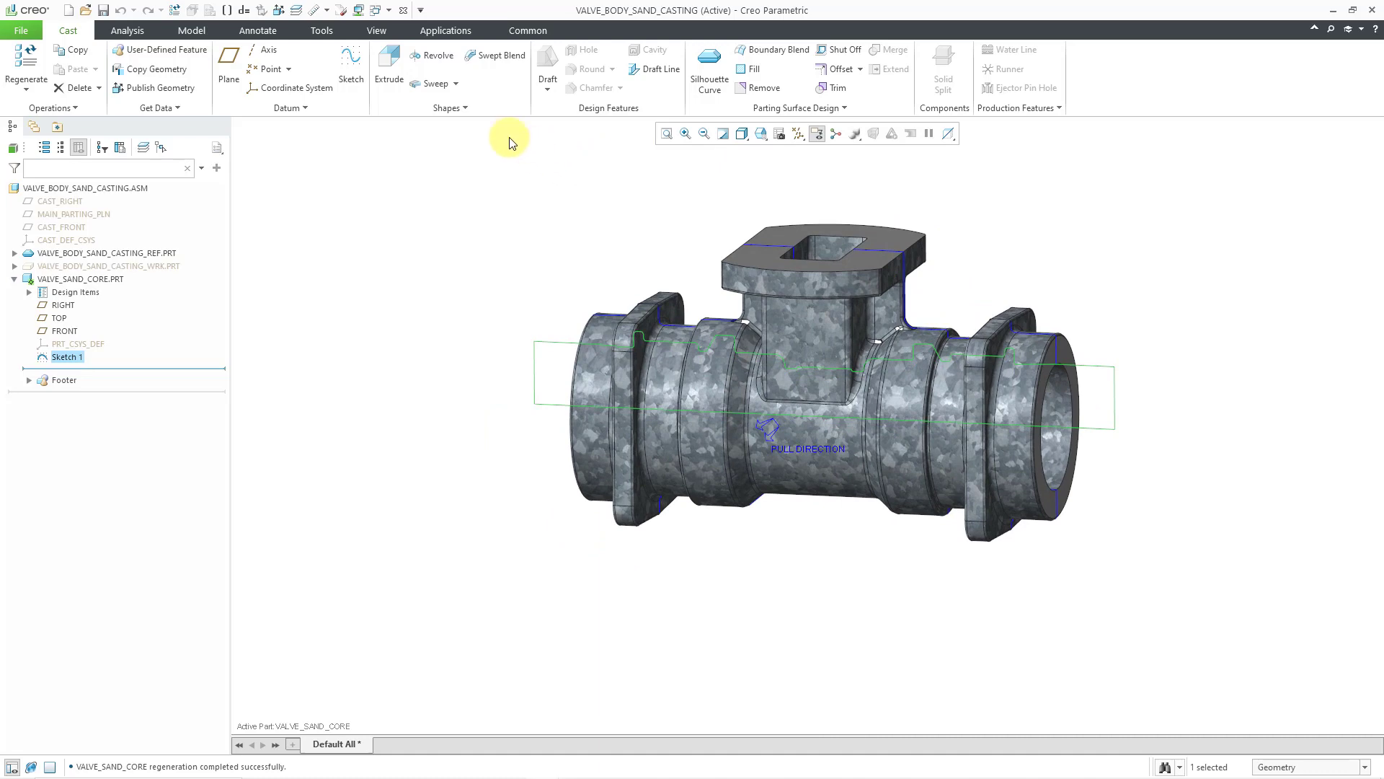
pyautogui.click(436, 63)
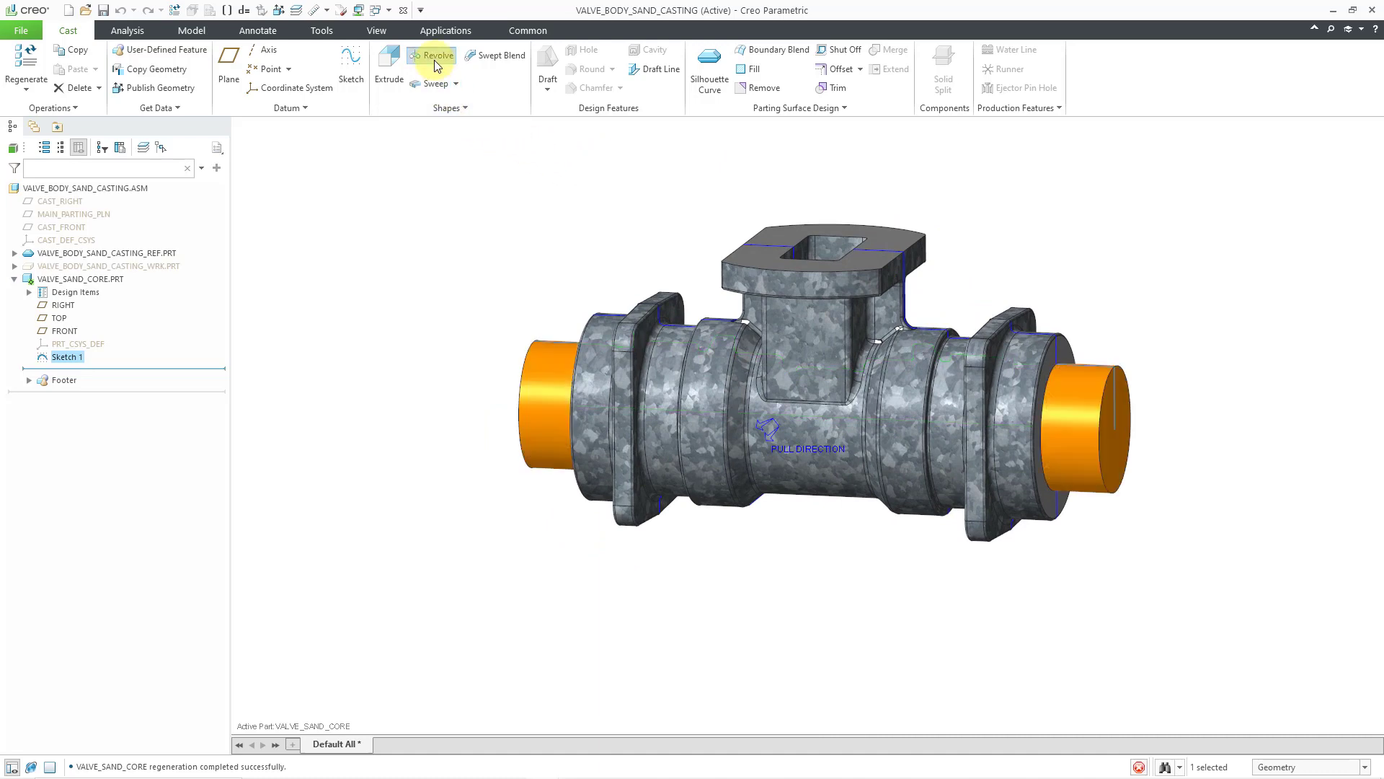
pyautogui.click(434, 59)
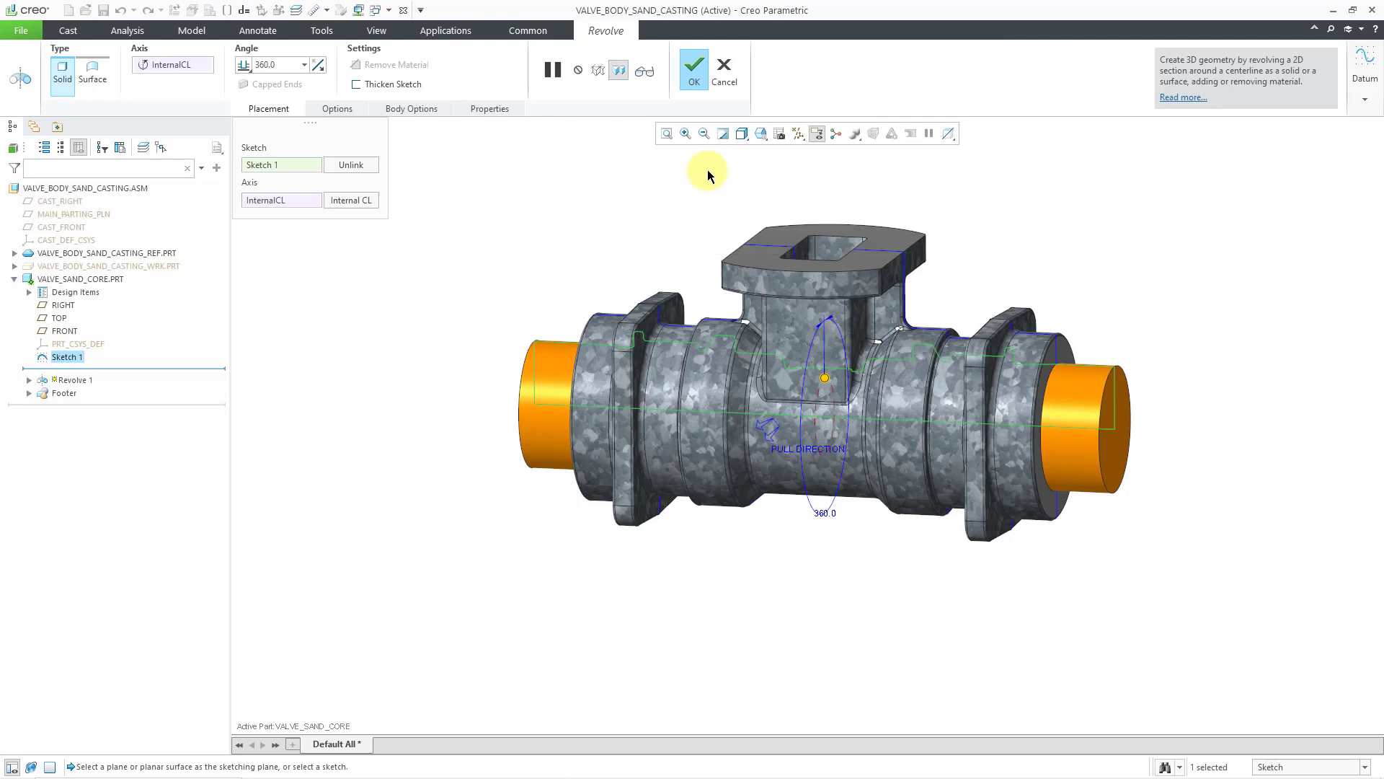
pyautogui.click(694, 72)
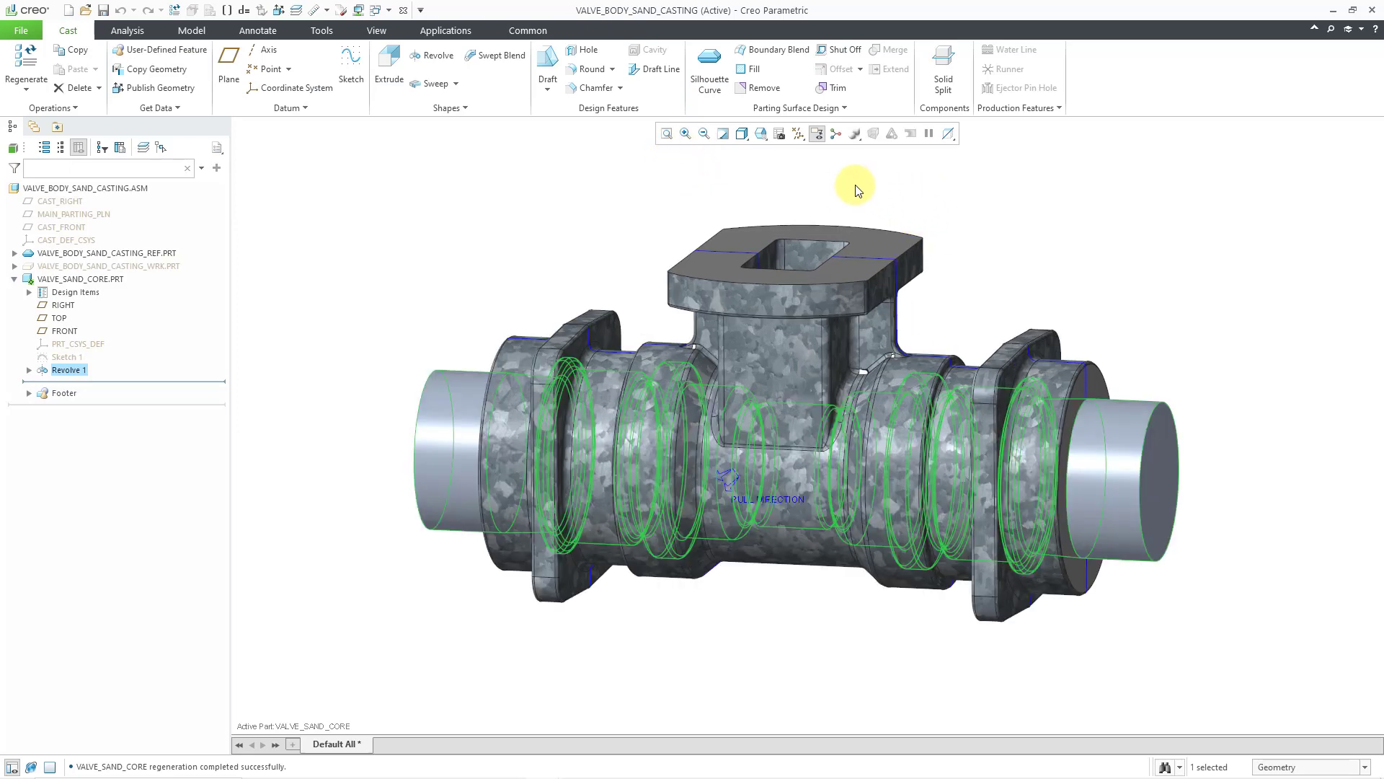
pyautogui.scroll(3, 851, 191)
pyautogui.click(1017, 192)
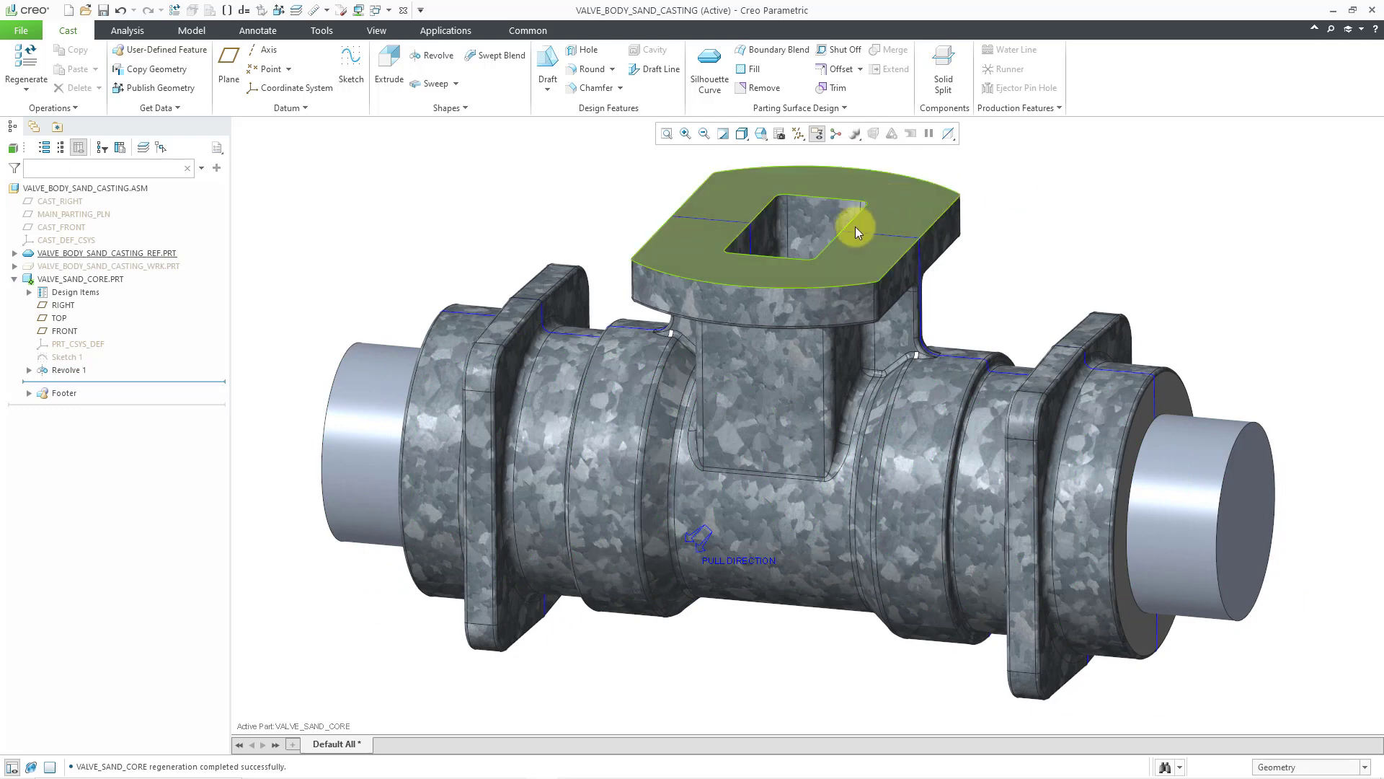
pyautogui.scroll(-3, 854, 296)
pyautogui.moveTo(844, 298)
pyautogui.mouseDown(button='middle')
pyautogui.moveTo(840, 309)
pyautogui.moveTo(828, 297)
pyautogui.mouseUp(button='middle')
pyautogui.scroll(3, 858, 294)
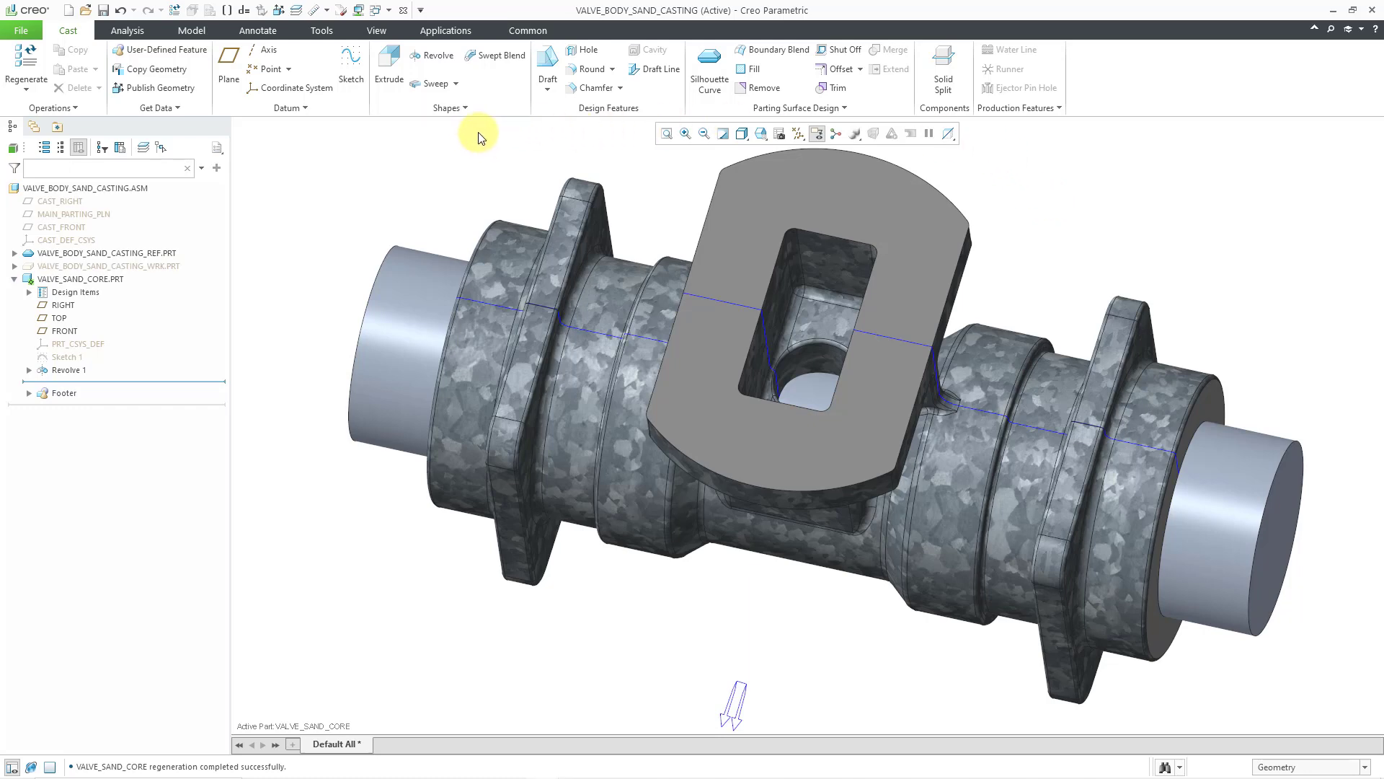
# Open Sketch 2 on the riser's top face with datum planes shown and RIGHT oriented to the right
pyautogui.click(351, 72)
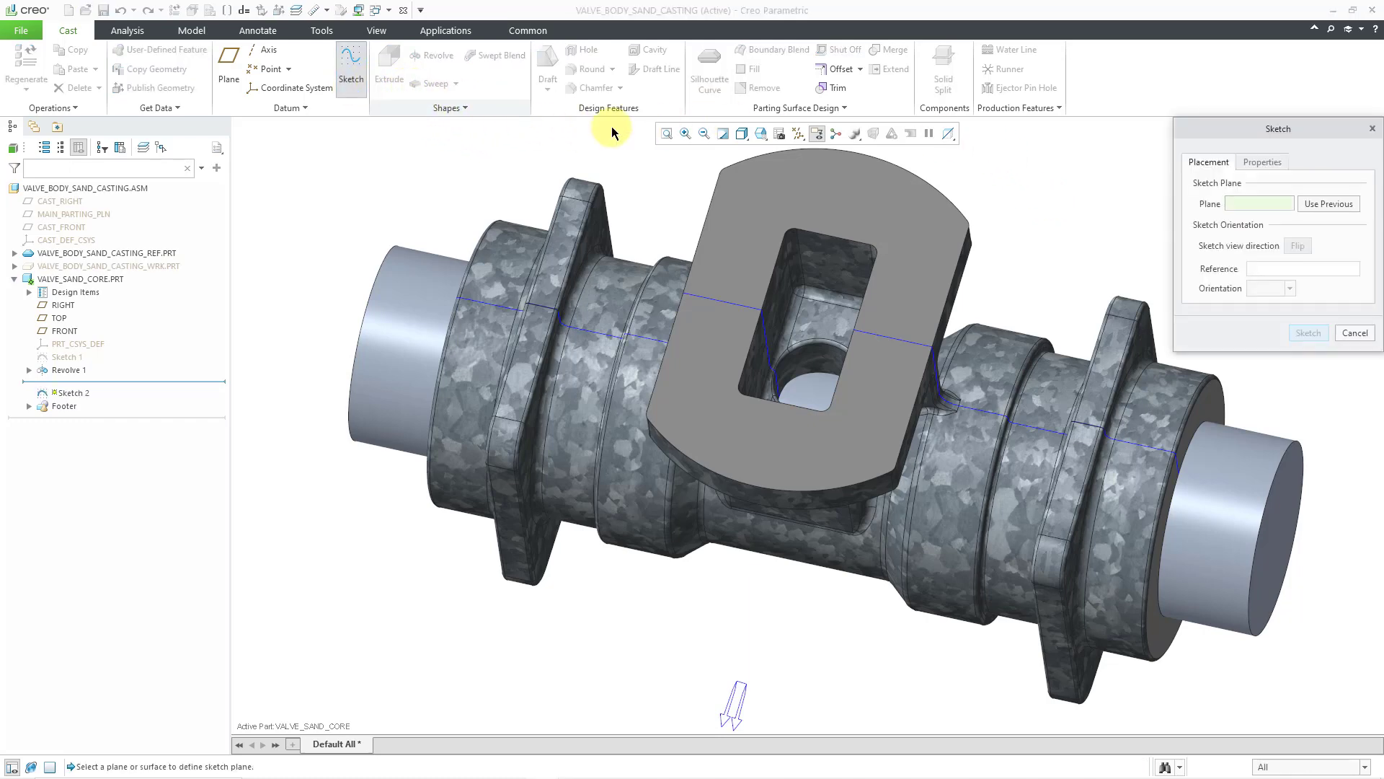
pyautogui.click(797, 189)
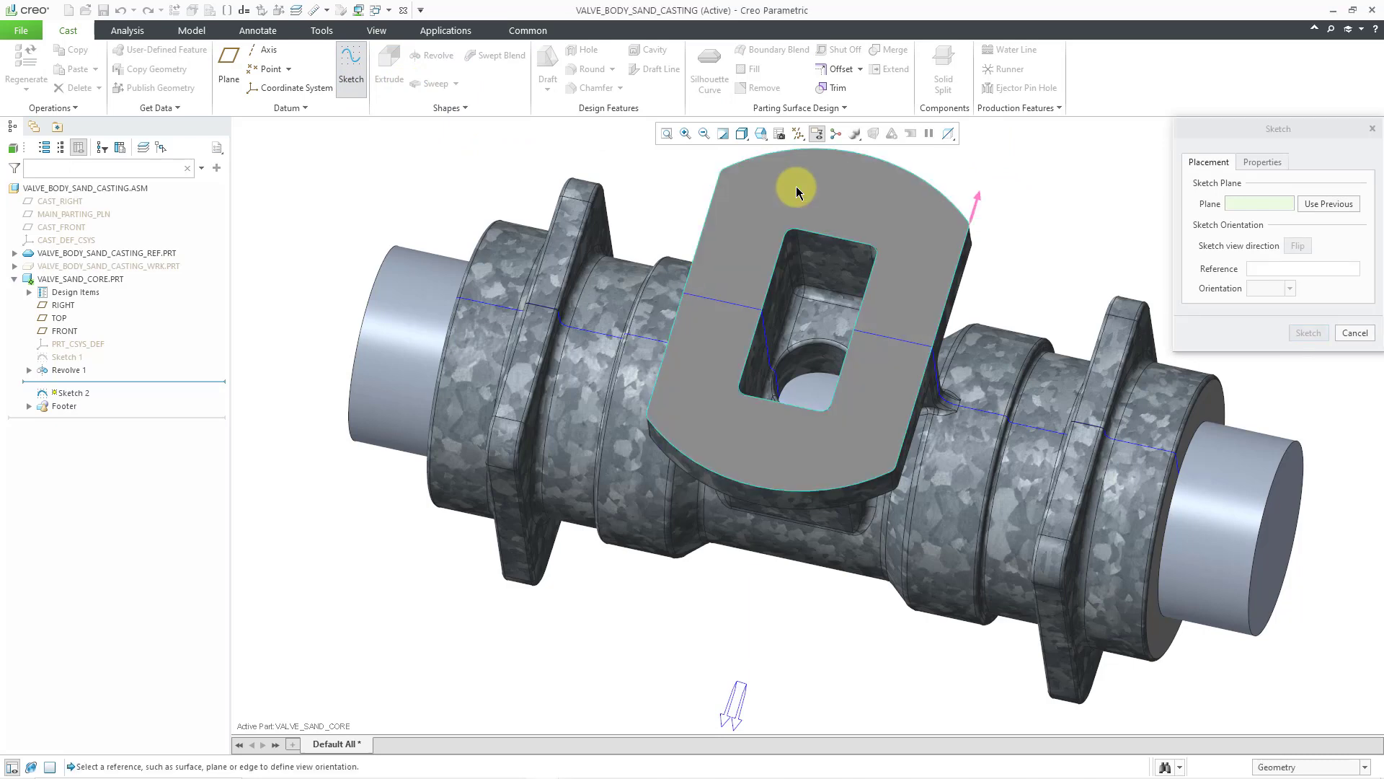
pyautogui.click(797, 135)
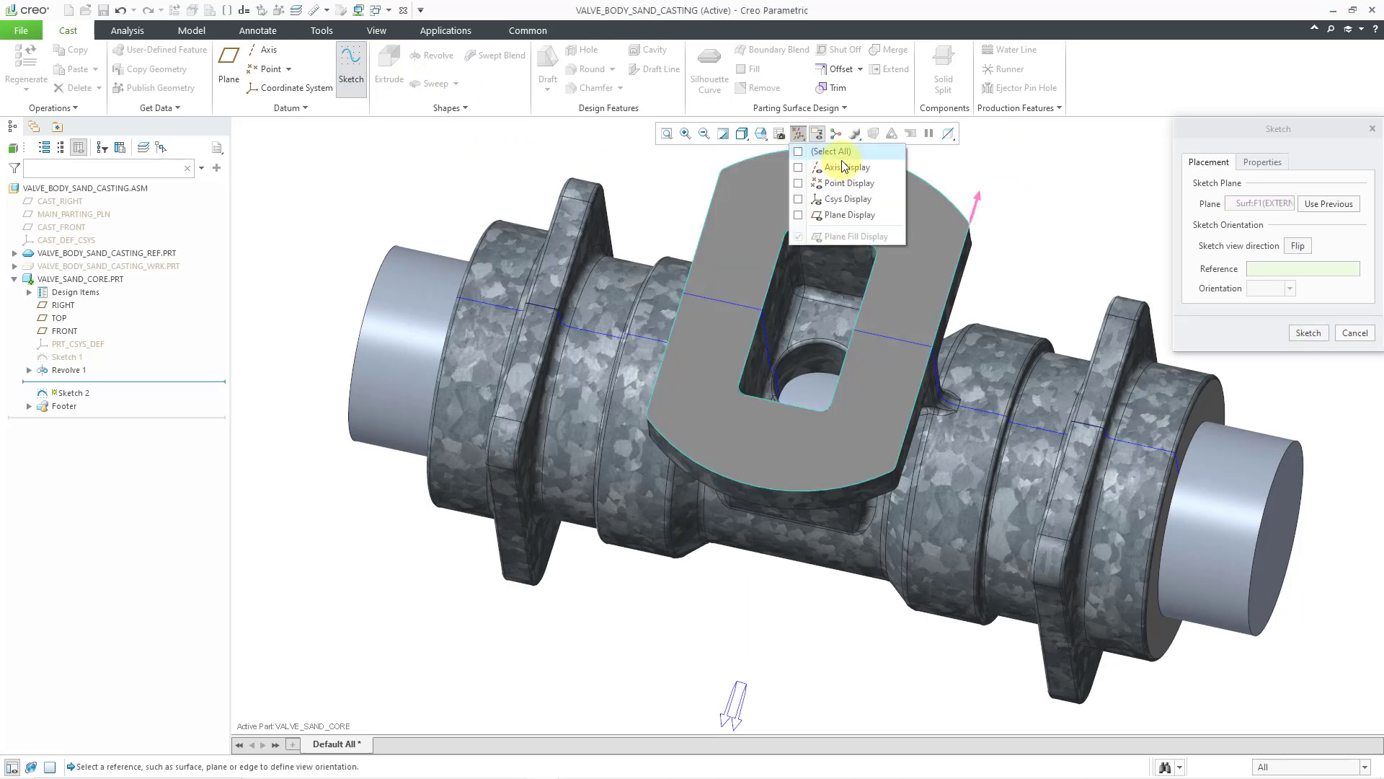
pyautogui.click(854, 215)
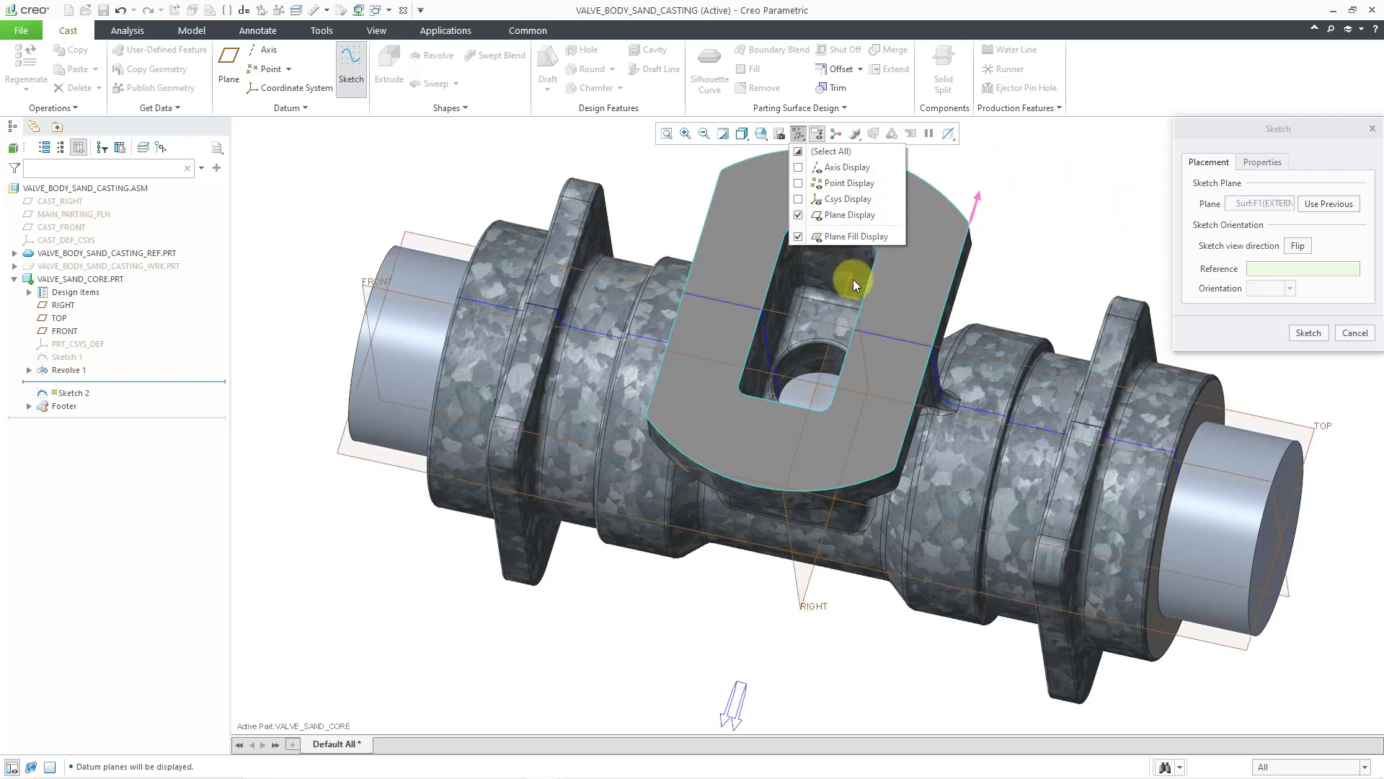
pyautogui.click(1056, 238)
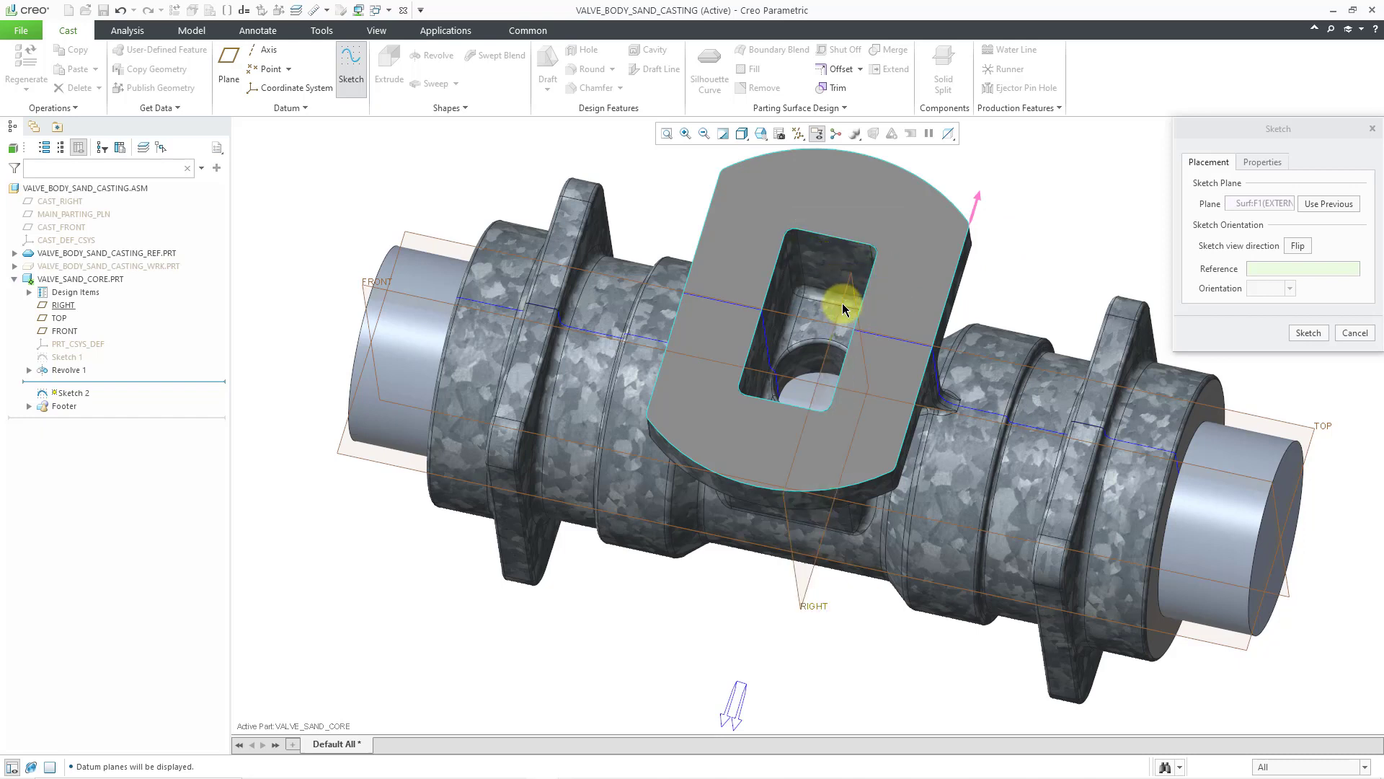
pyautogui.click(845, 308)
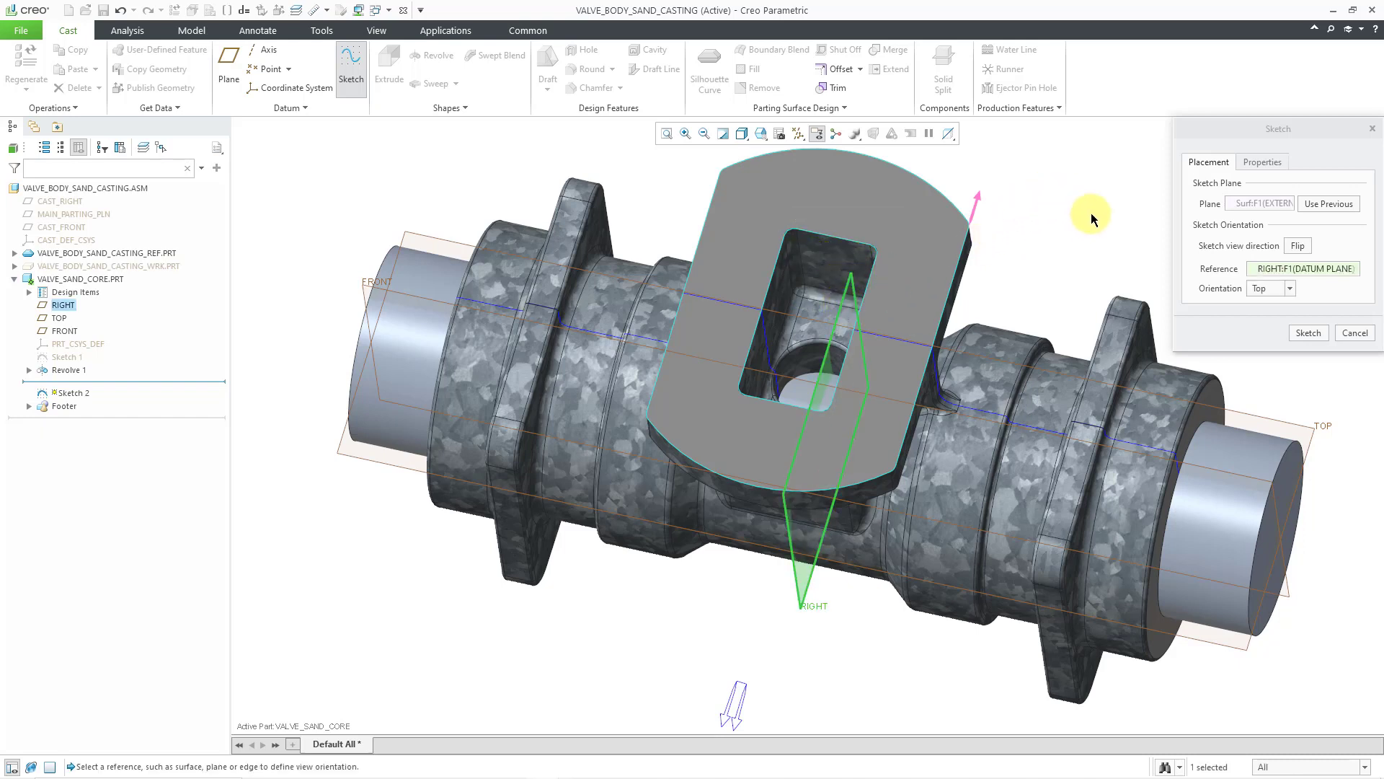
pyautogui.click(1266, 287)
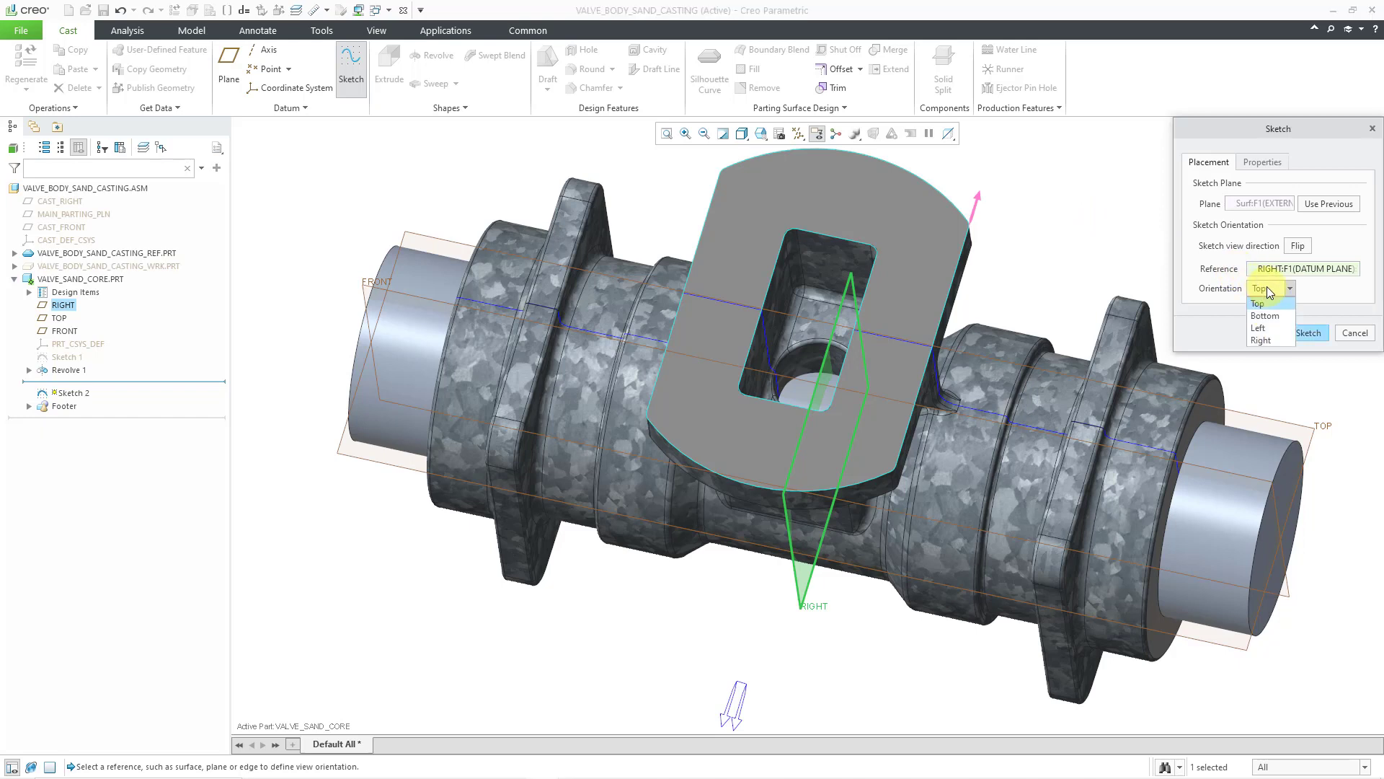
pyautogui.click(1274, 339)
pyautogui.click(1302, 331)
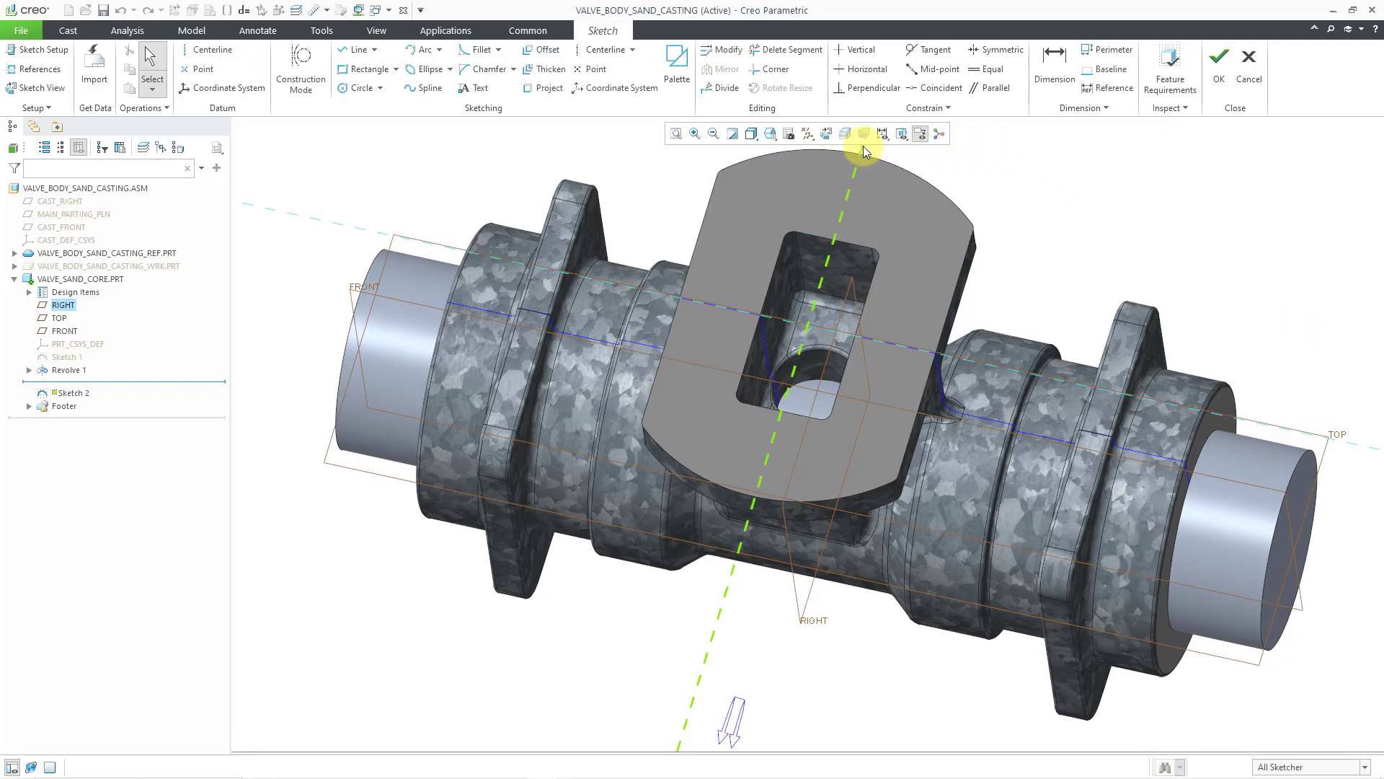
# View Sketch 2 flat-on, hide the datum planes, and recentre the part
pyautogui.click(827, 135)
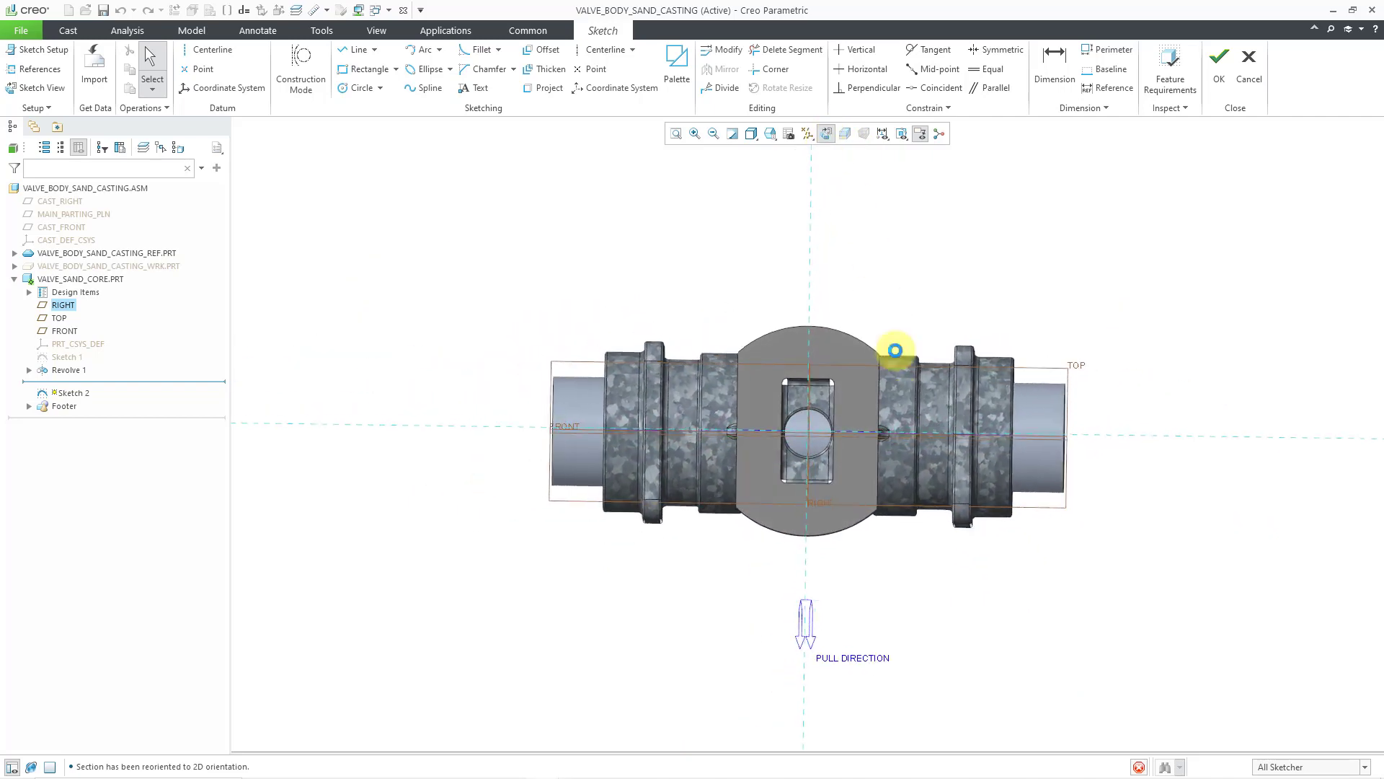
pyautogui.scroll(2, 818, 411)
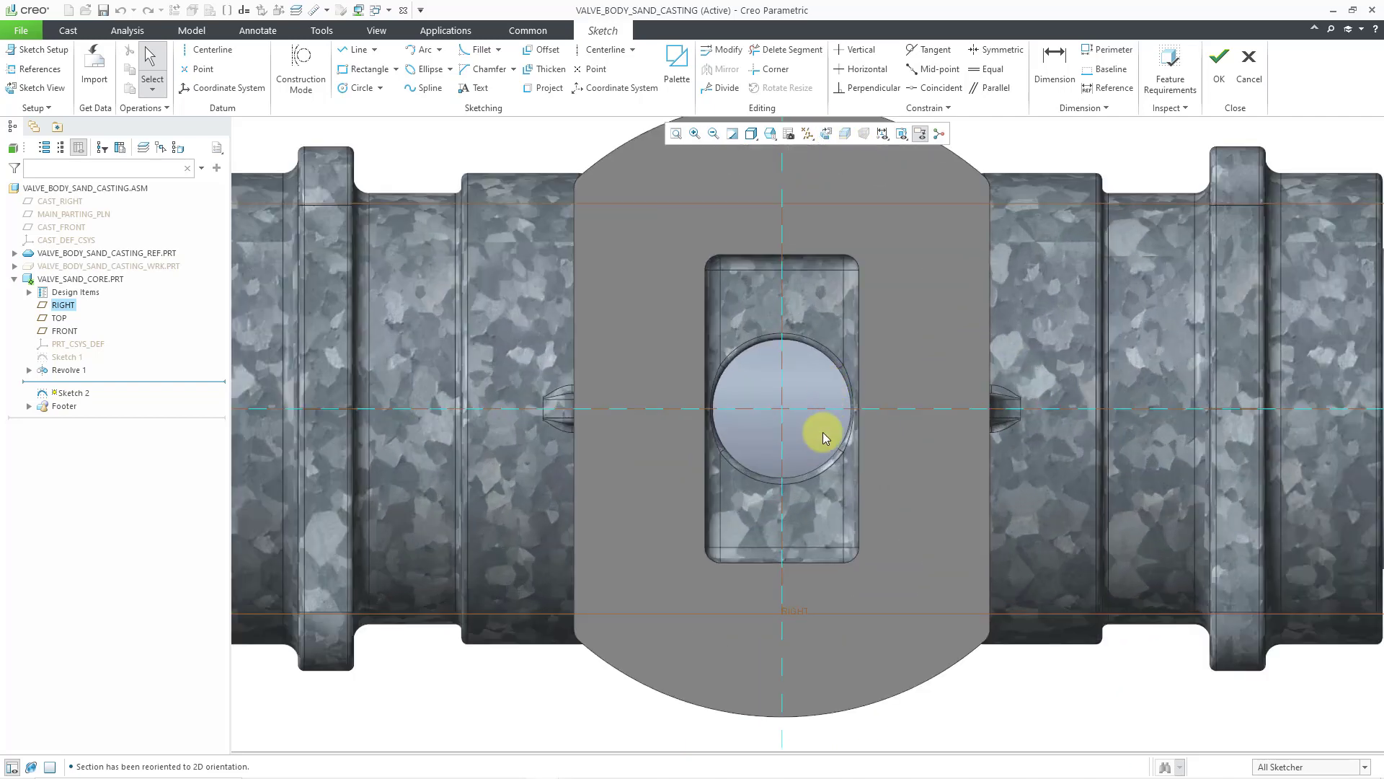
pyautogui.click(808, 134)
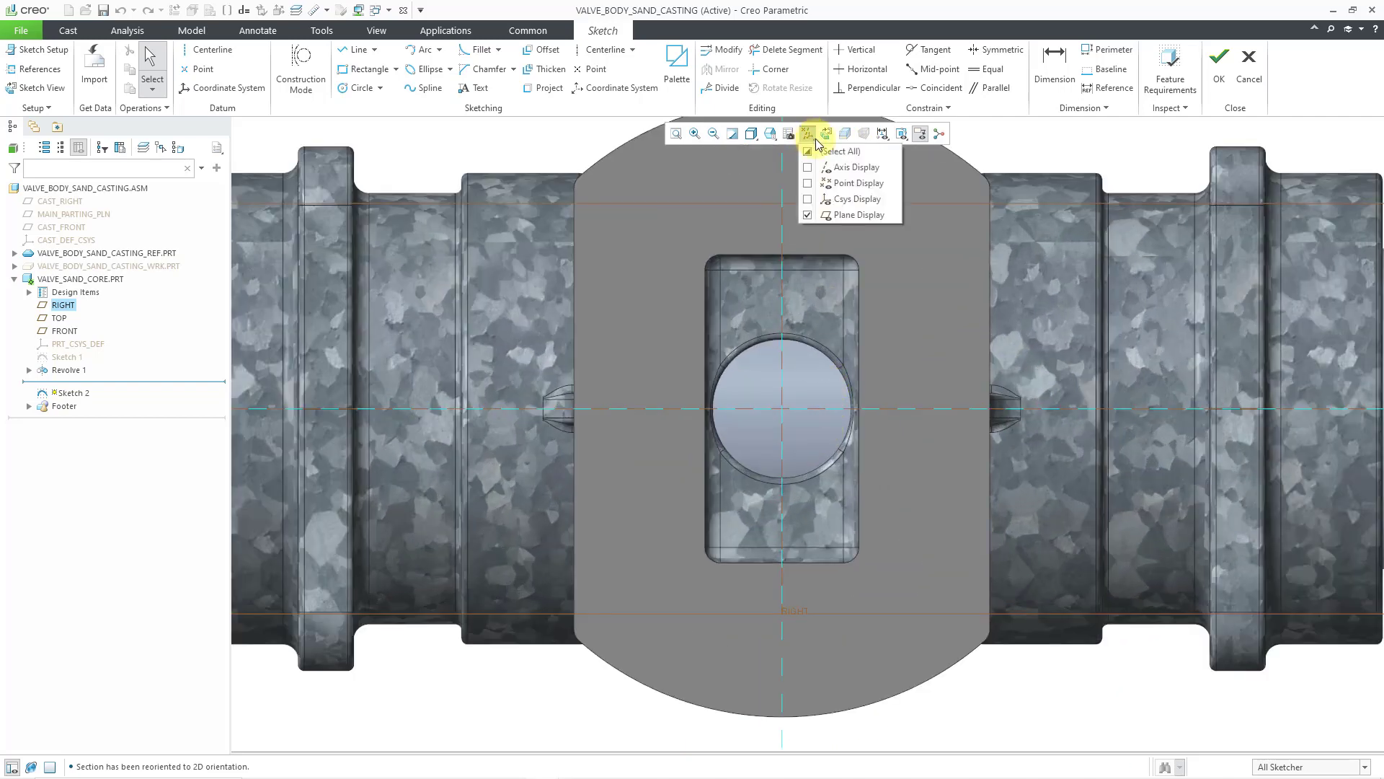
pyautogui.click(872, 216)
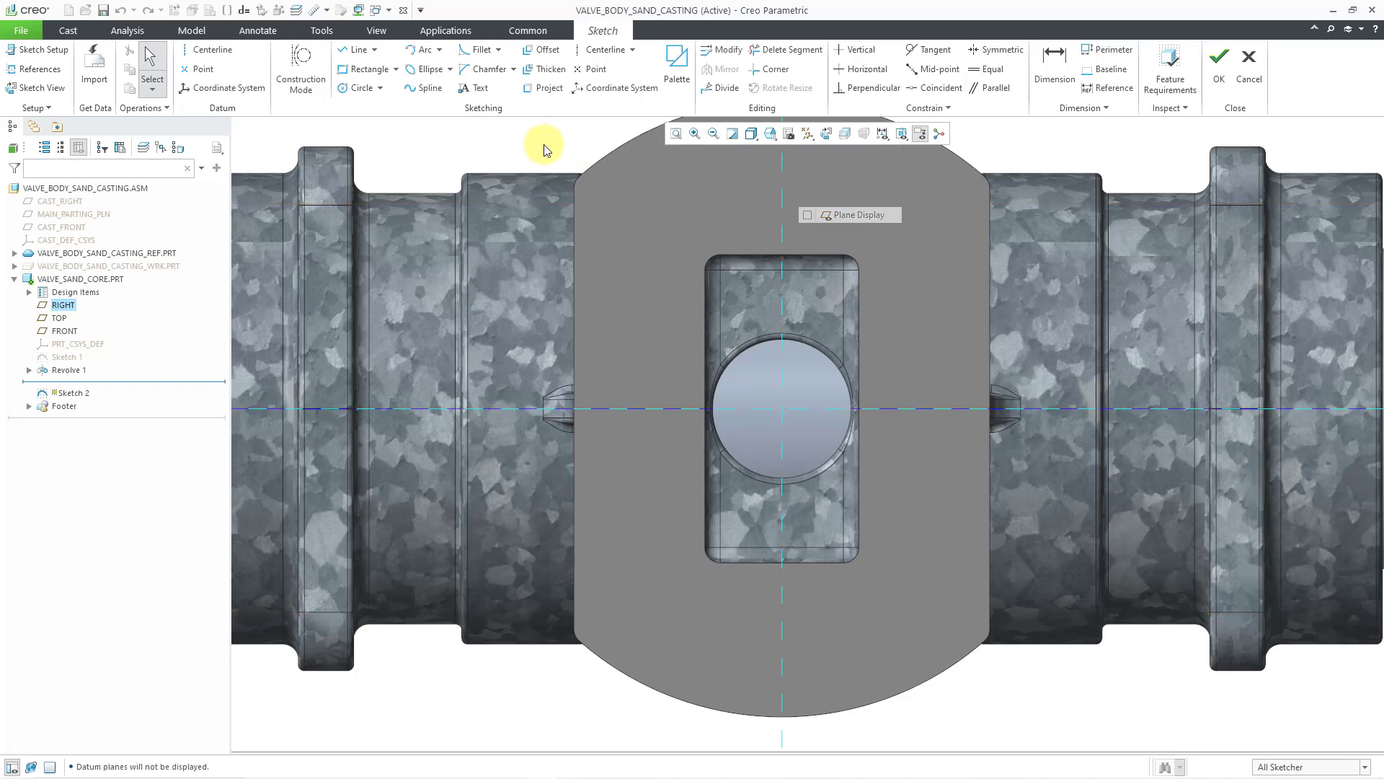
pyautogui.scroll(-1, 572, 238)
pyautogui.keyDown('shift'); pyautogui.moveTo(590, 244); pyautogui.dragTo(590, 296, button='middle'); pyautogui.keyUp('shift')
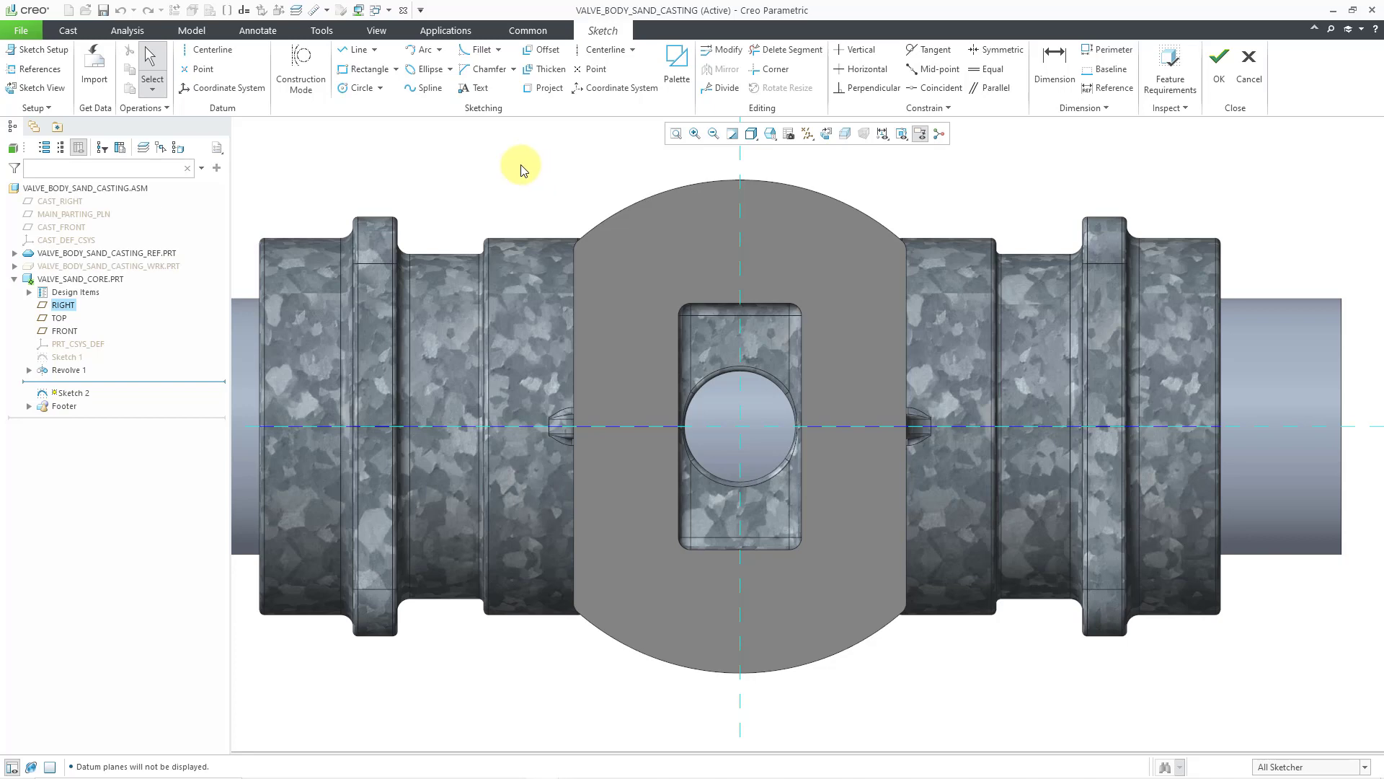
# Draw a centre rectangle on the riser face, centred at the sketch origin
pyautogui.click(396, 70)
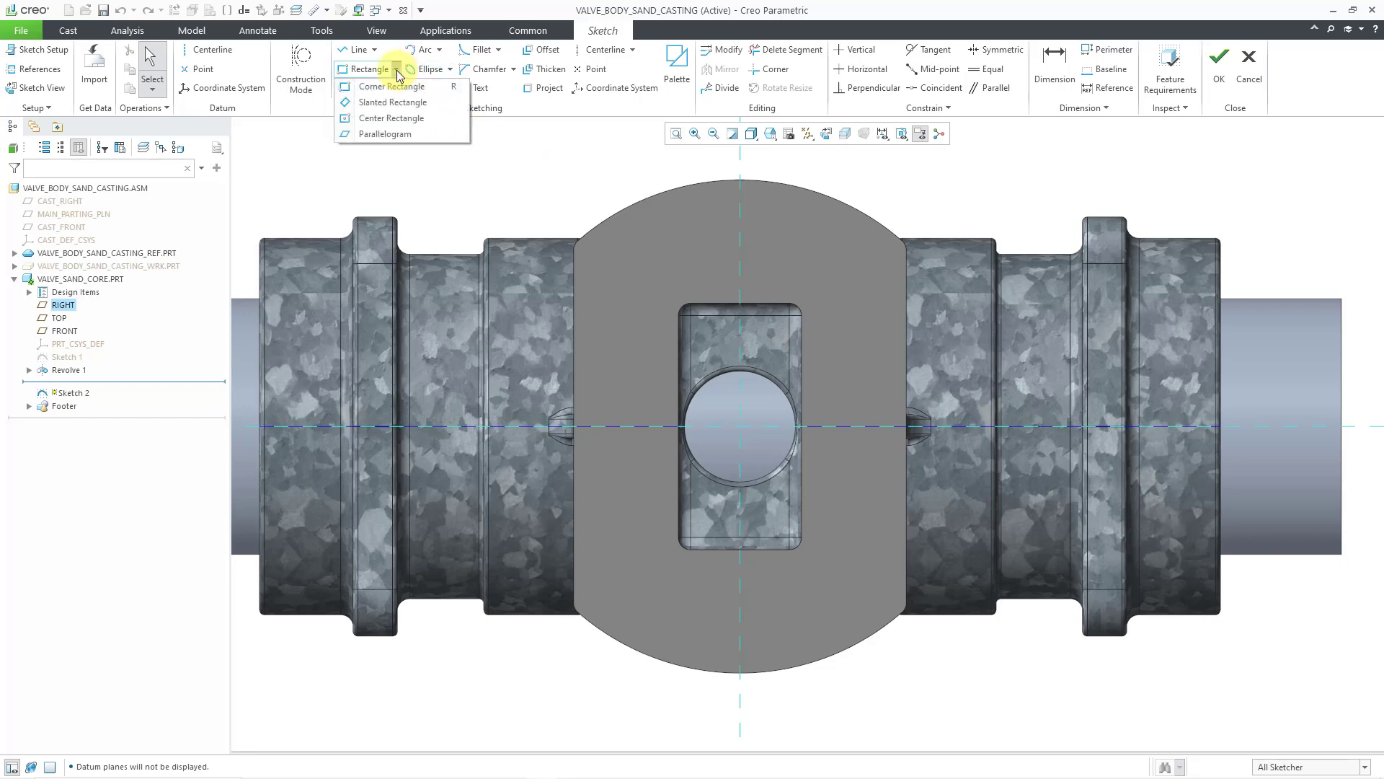
pyautogui.click(406, 122)
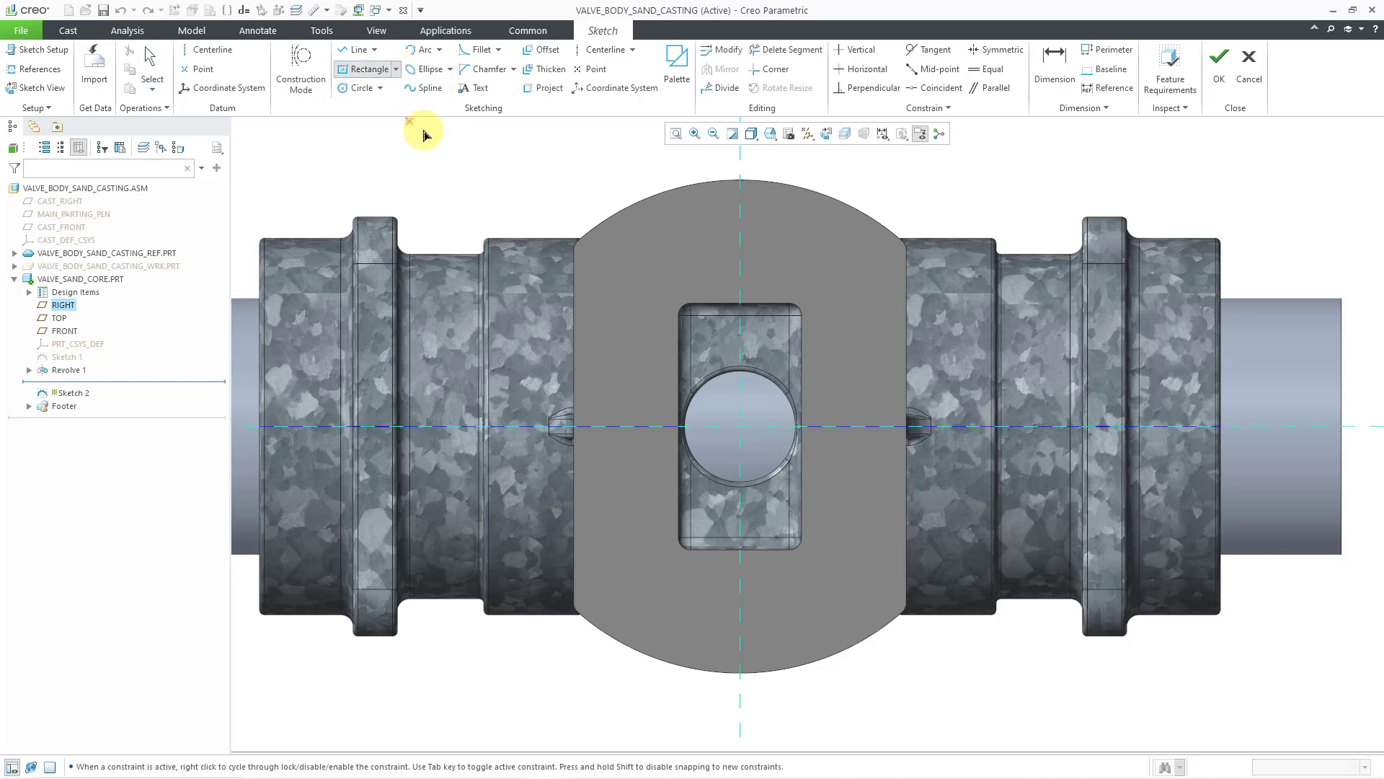
pyautogui.click(740, 428)
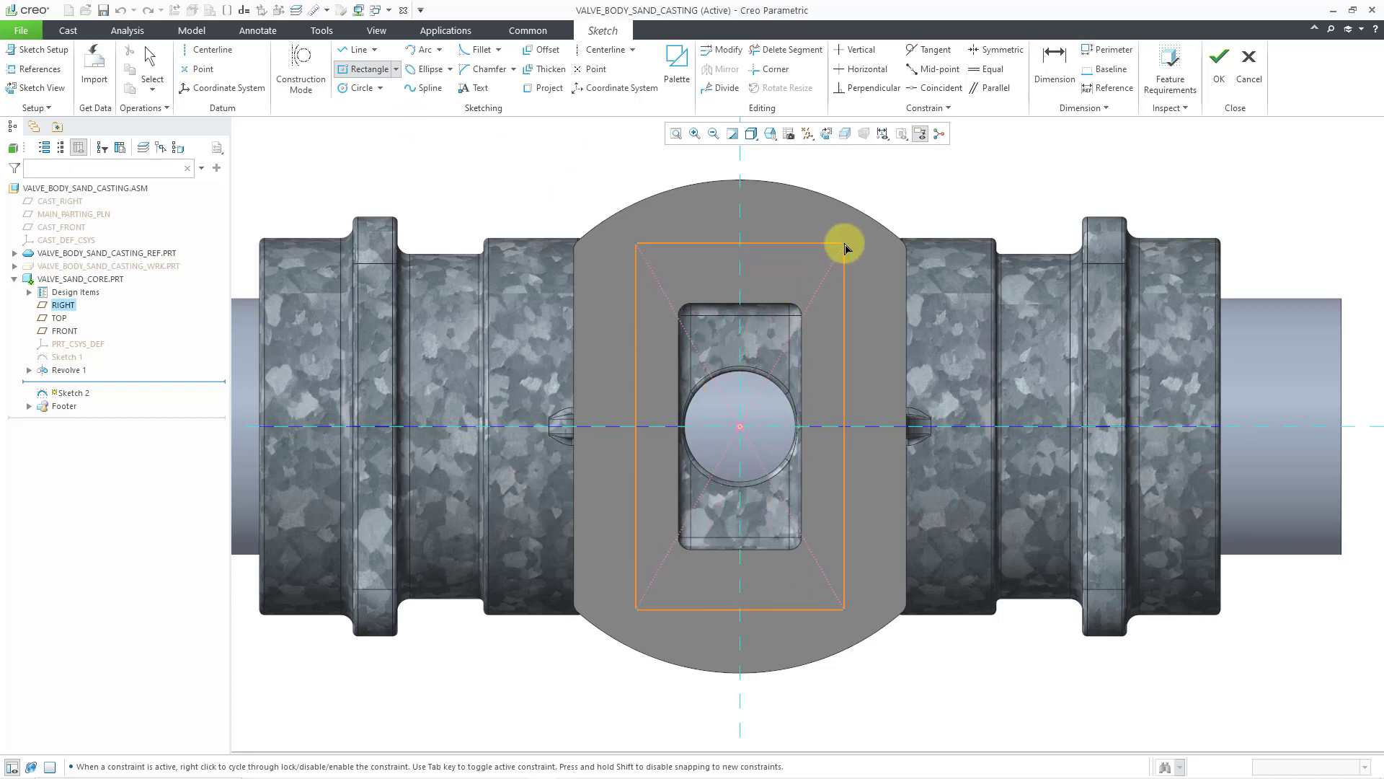
pyautogui.click(846, 248)
pyautogui.middleClick(963, 166)
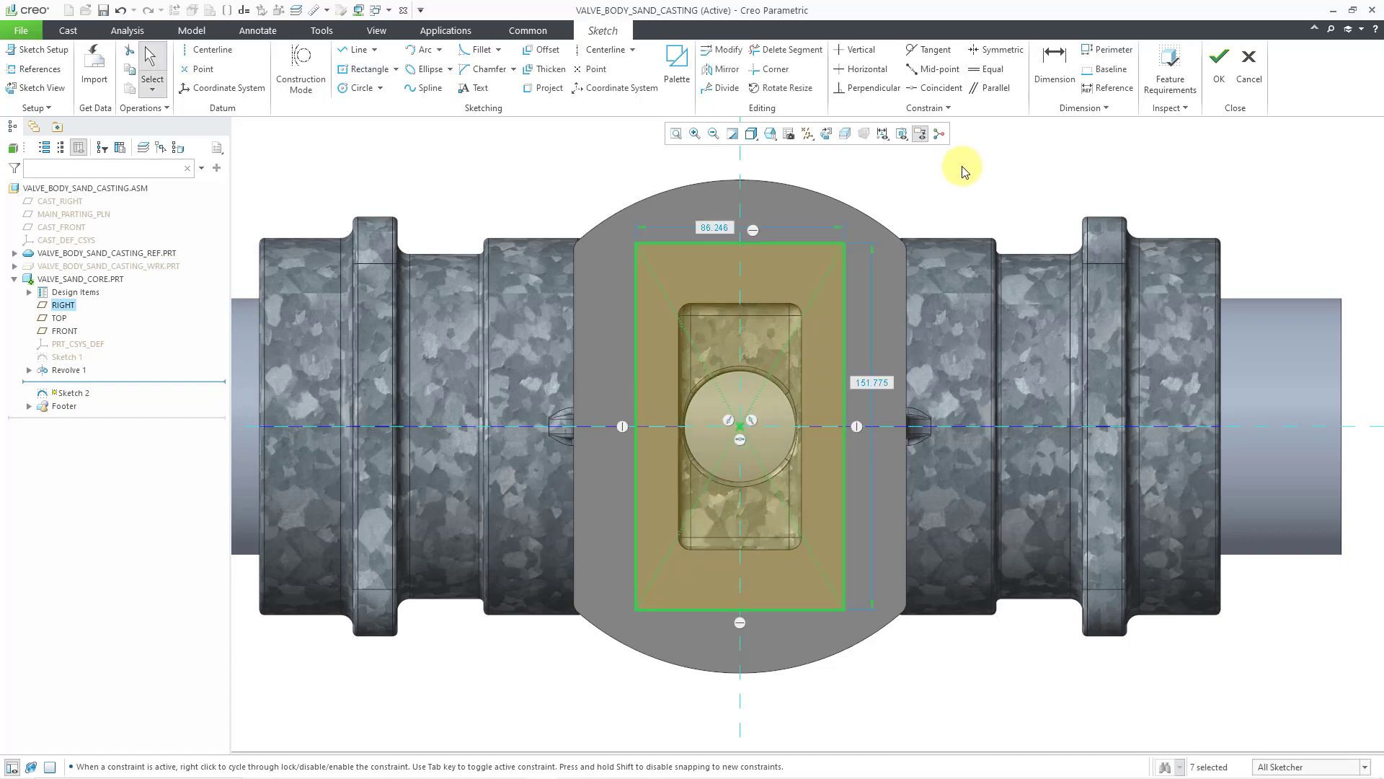
# Size the rectangle 60 wide by 110 high and finish Sketch 2
pyautogui.doubleClick(711, 228)
pyautogui.write('60')
pyautogui.press('Return')
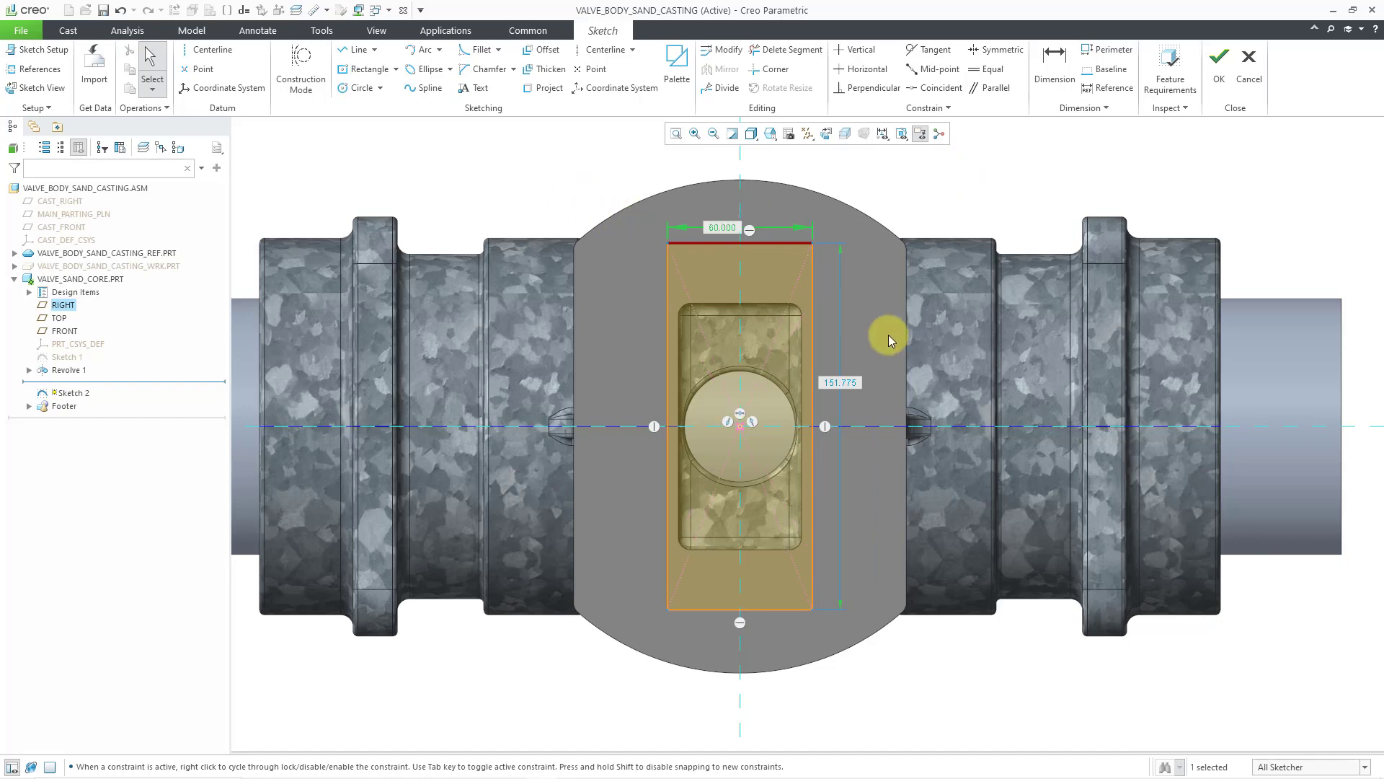
pyautogui.doubleClick(863, 383)
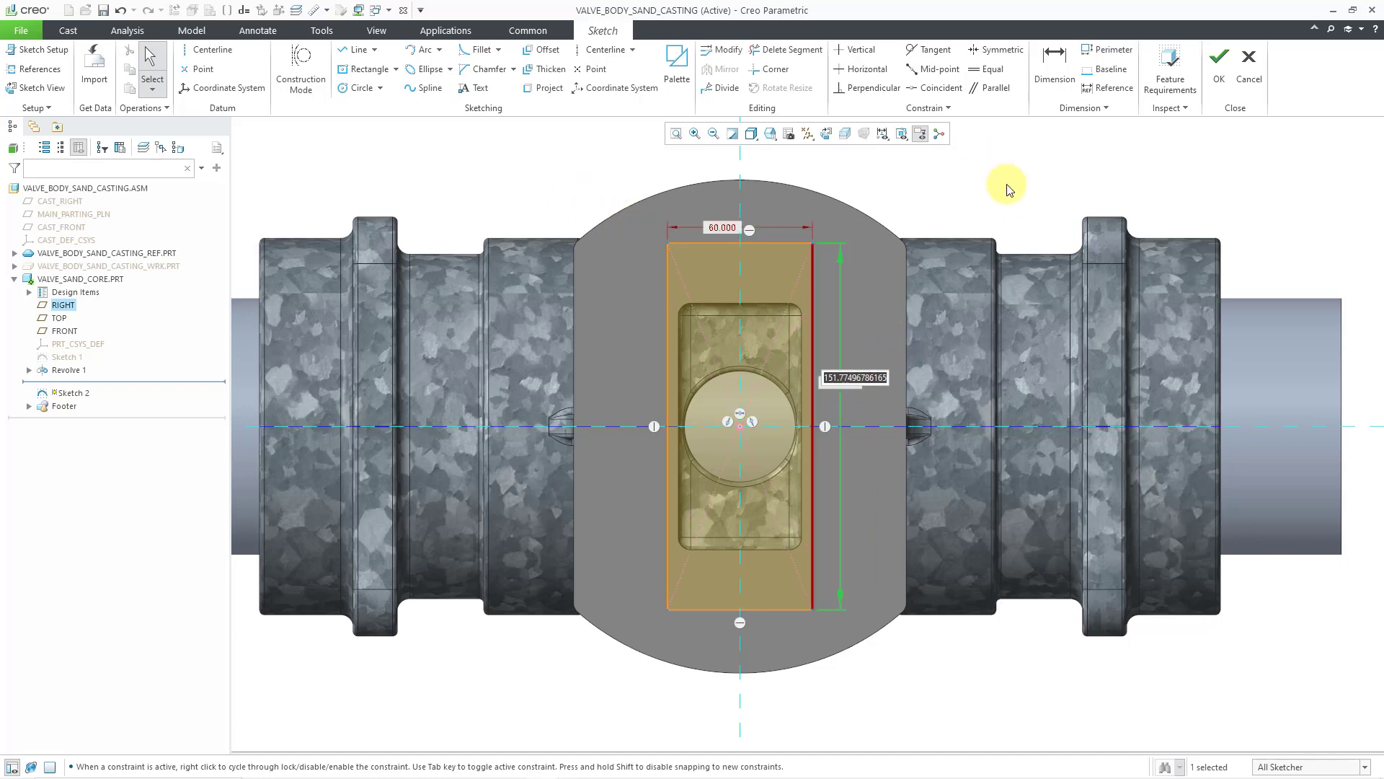
pyautogui.write('110')
pyautogui.press('Return')
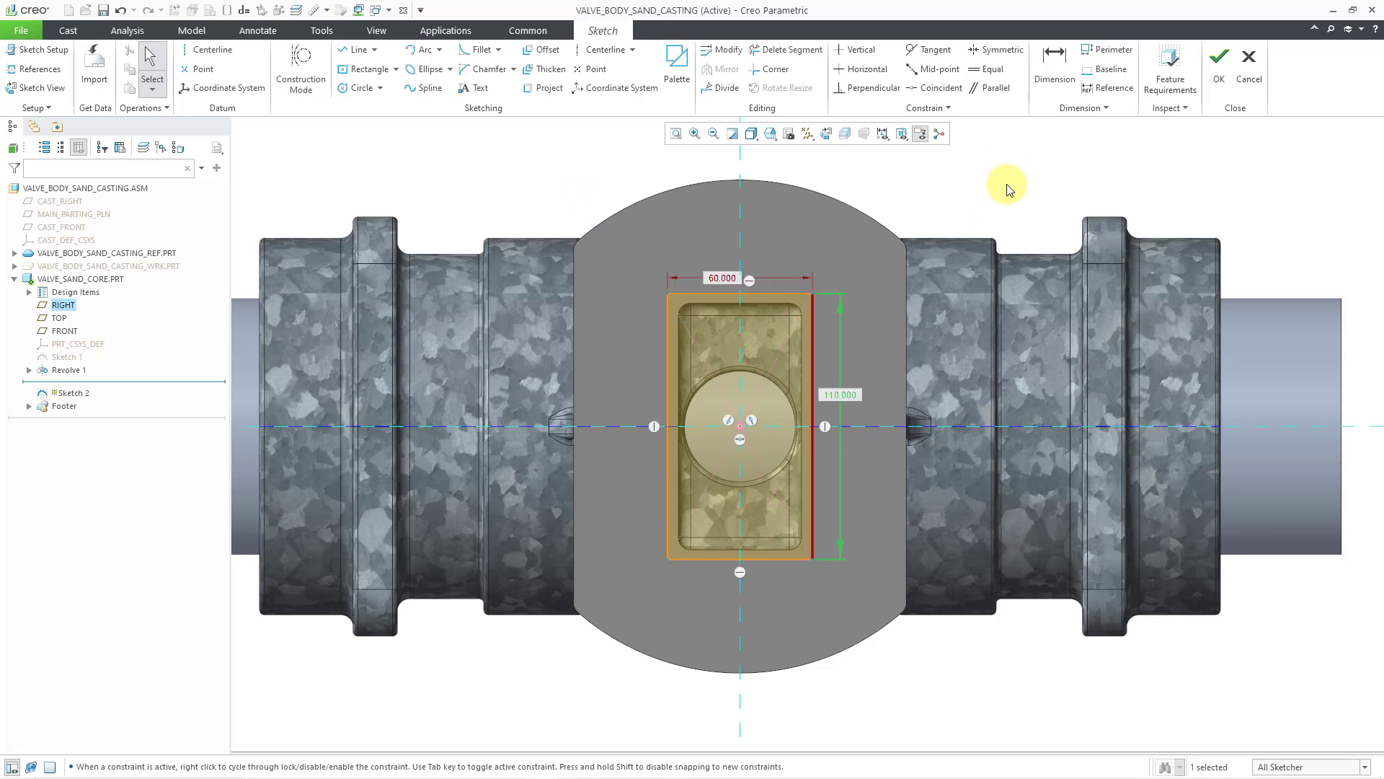
pyautogui.click(1220, 90)
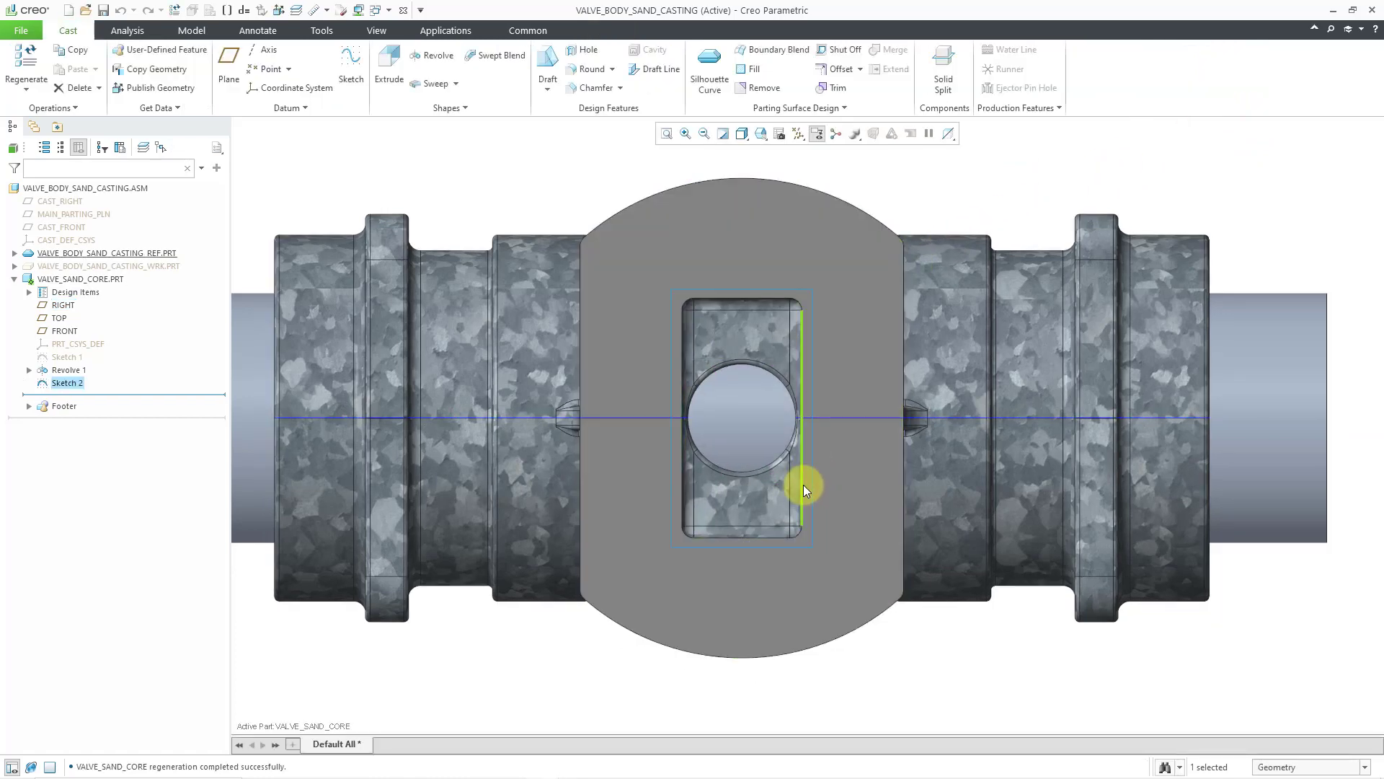
# In a tilted 3-D view, show the datum planes and start extruding Sketch 2
pyautogui.moveTo(804, 479)
pyautogui.mouseDown(button='middle')
pyautogui.moveTo(810, 420)
pyautogui.moveTo(791, 423)
pyautogui.moveTo(782, 377)
pyautogui.moveTo(796, 309)
pyautogui.mouseUp(button='middle')
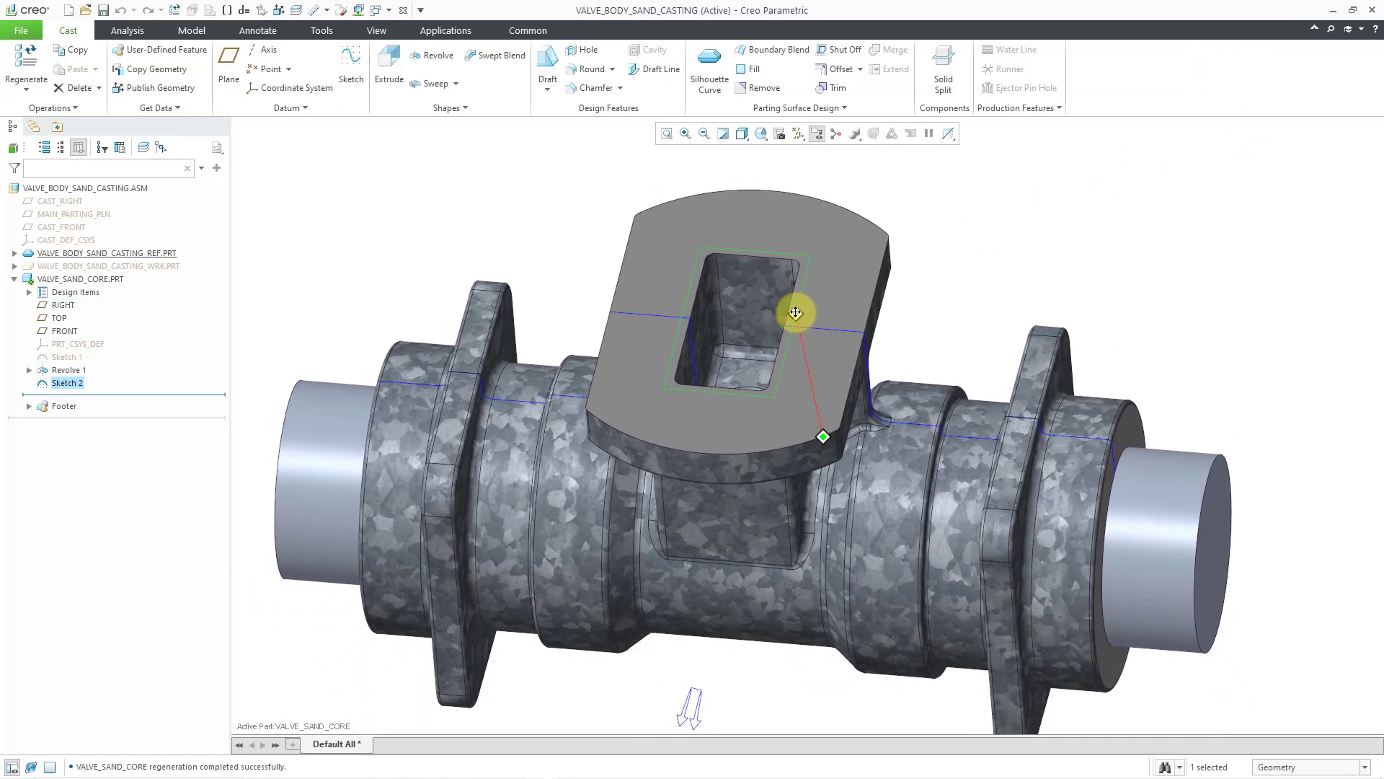
pyautogui.click(798, 137)
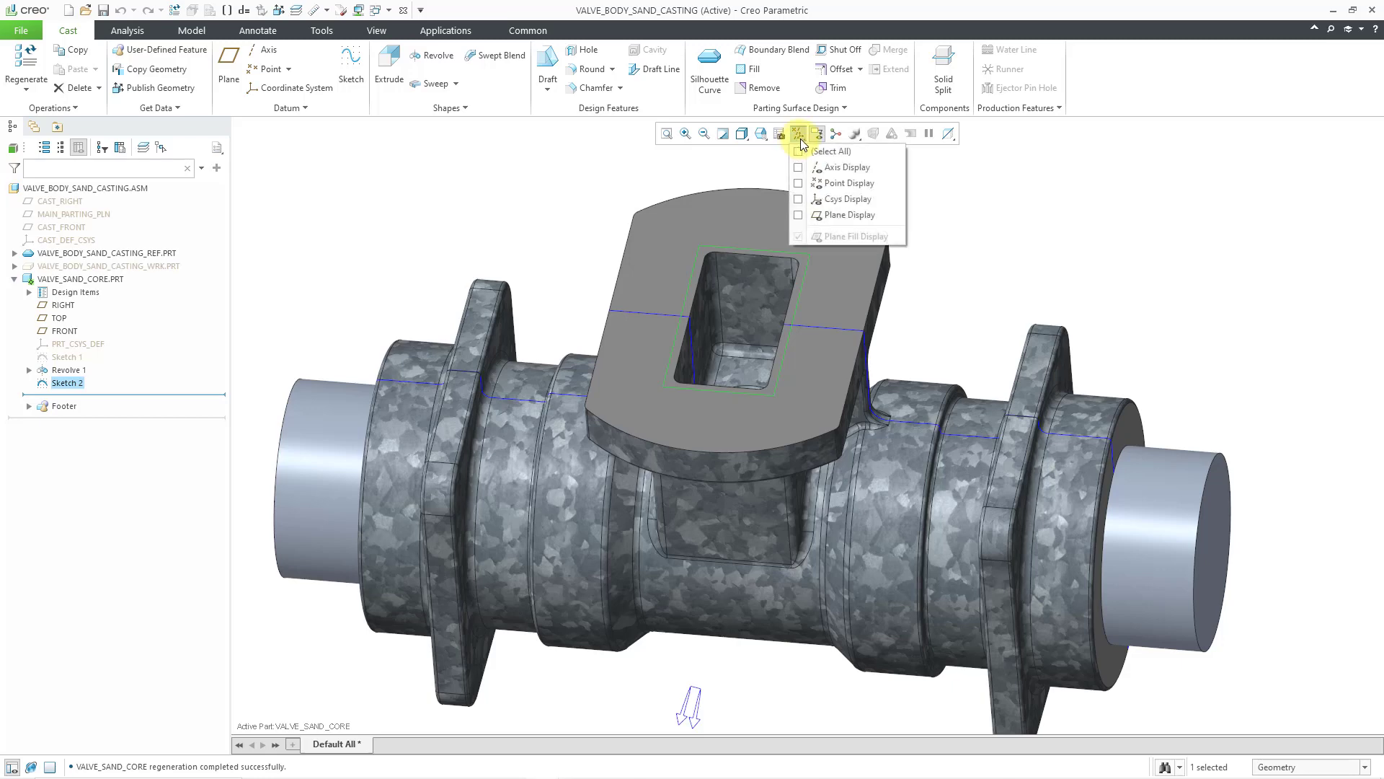
pyautogui.click(855, 213)
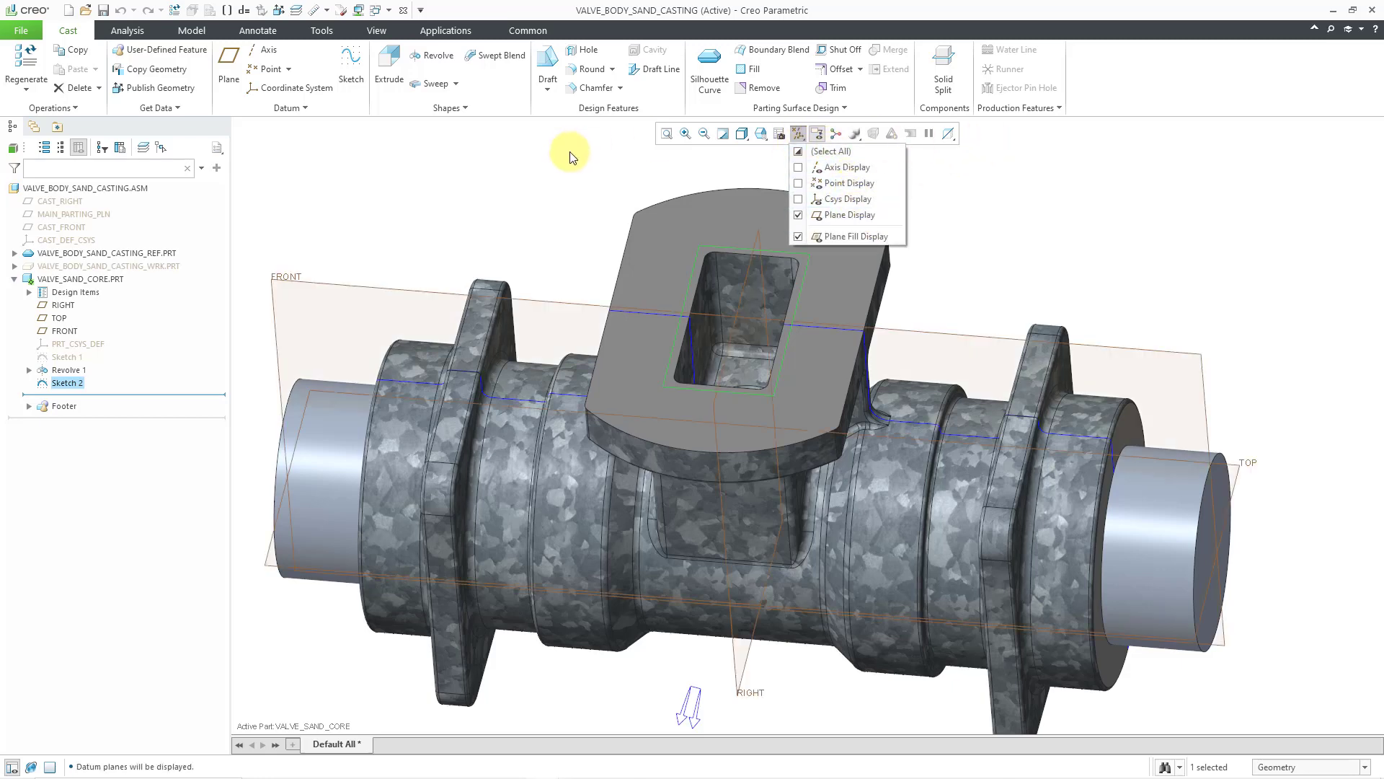
pyautogui.press('Escape')
pyautogui.click(393, 82)
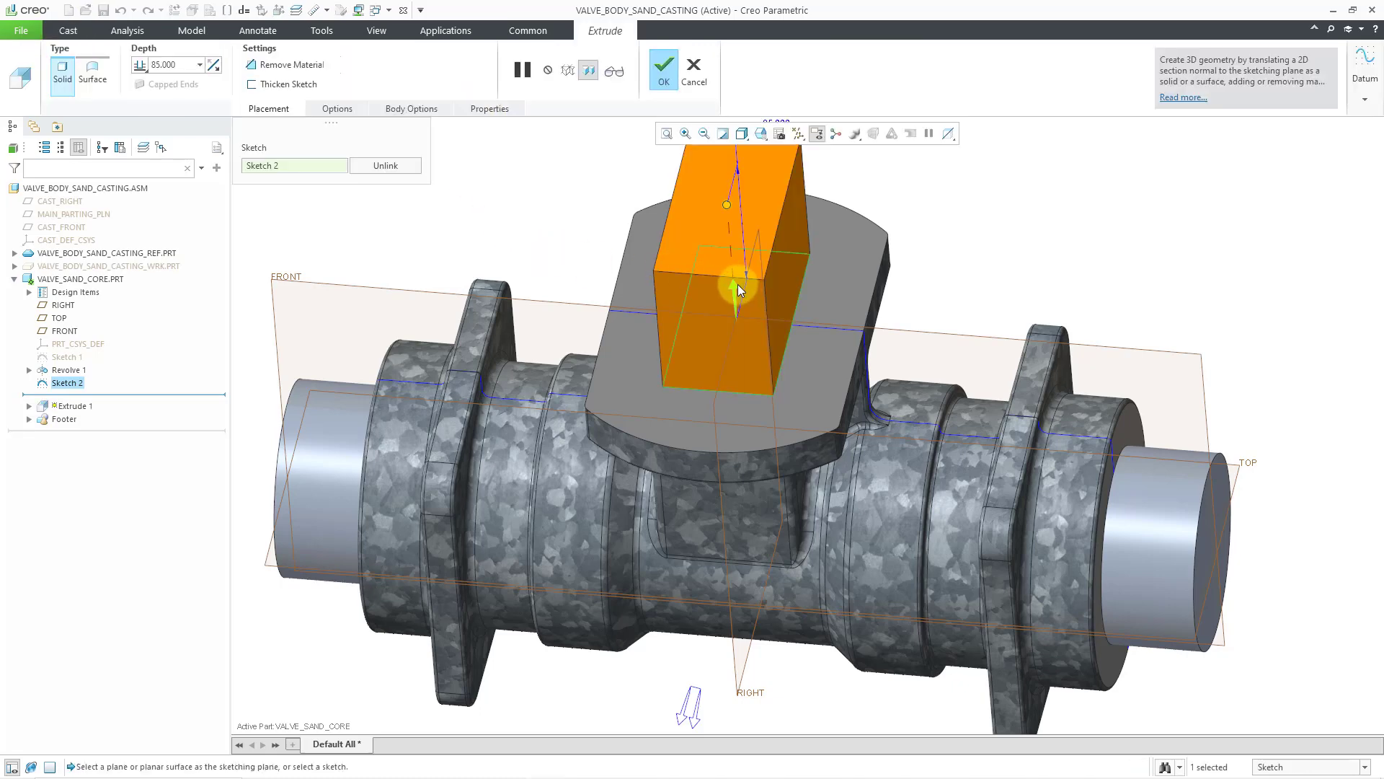
# Flip Extrude 1 downward and set its depth To Reference at the TOP datum plane
pyautogui.click(734, 286)
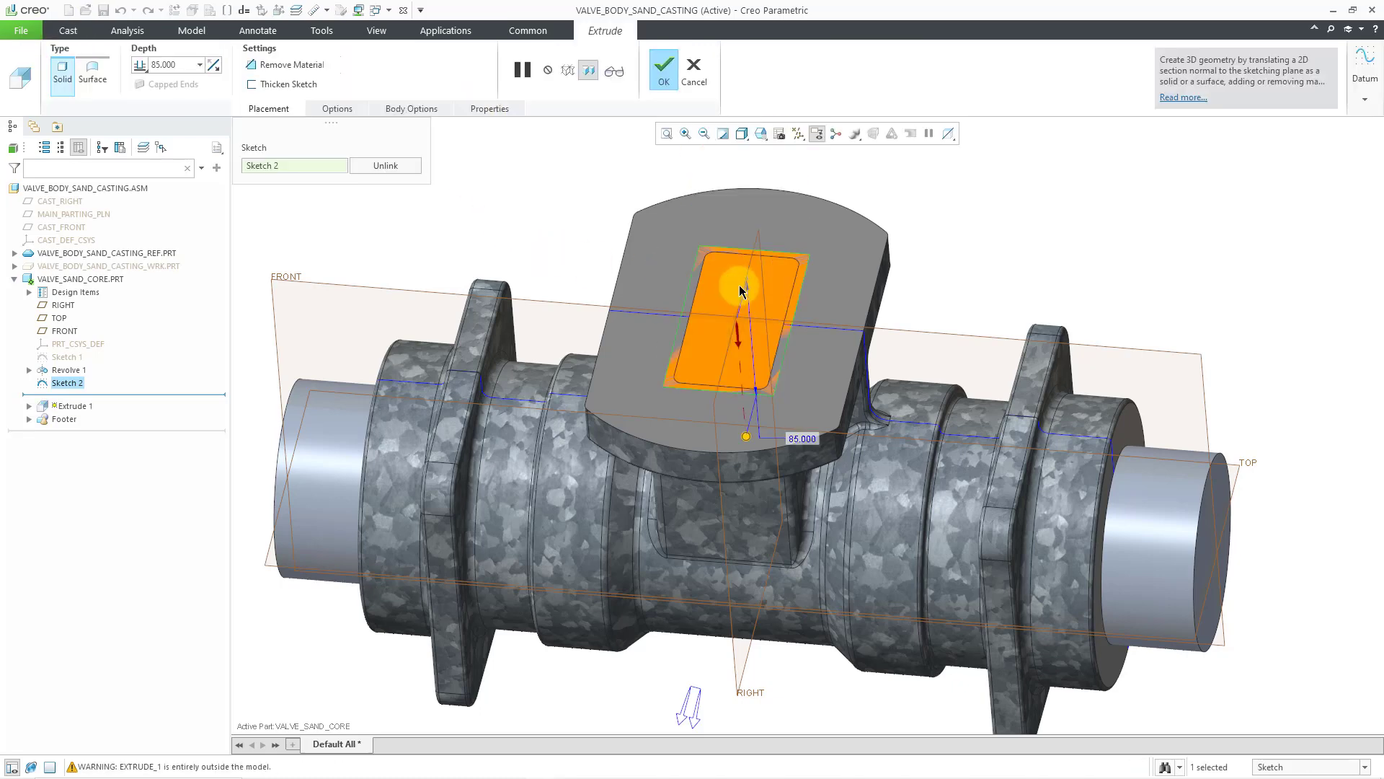
pyautogui.rightClick(746, 439)
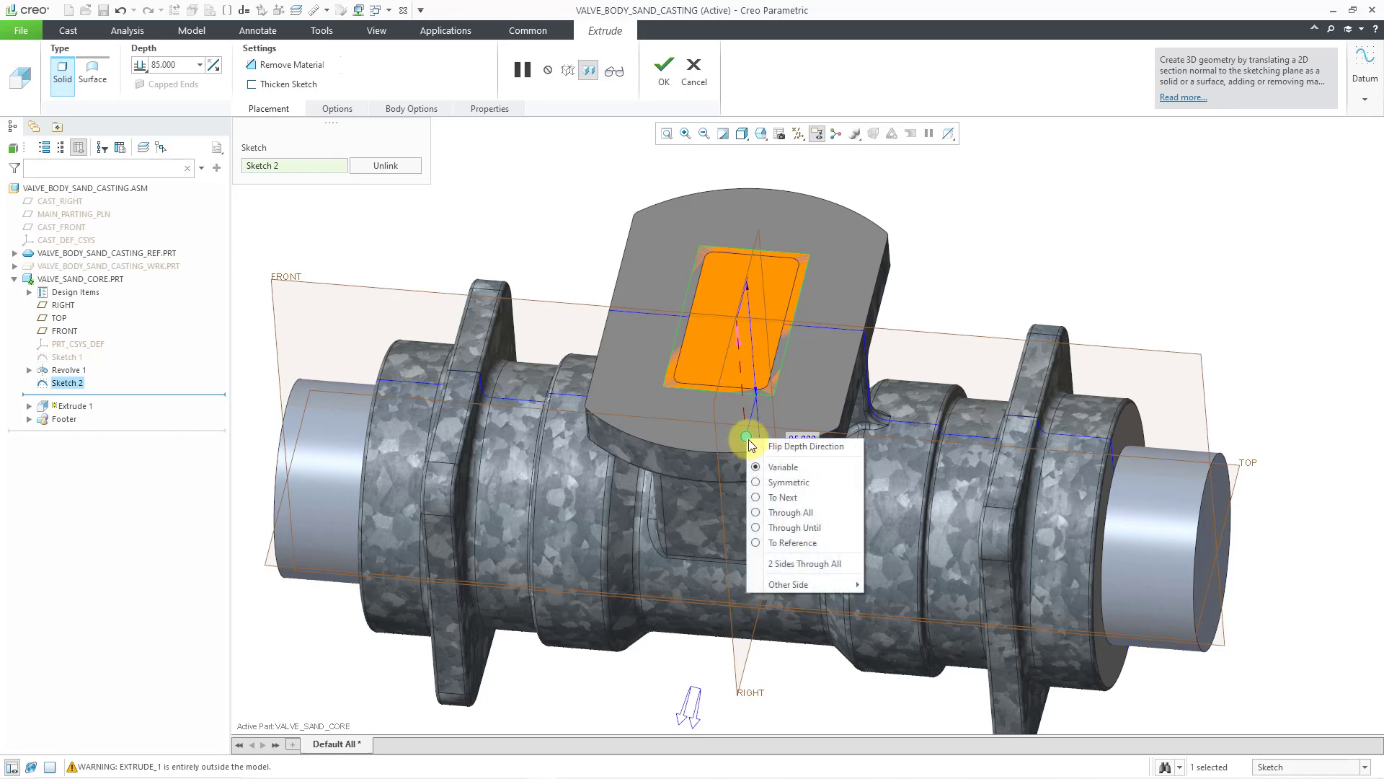
pyautogui.click(786, 546)
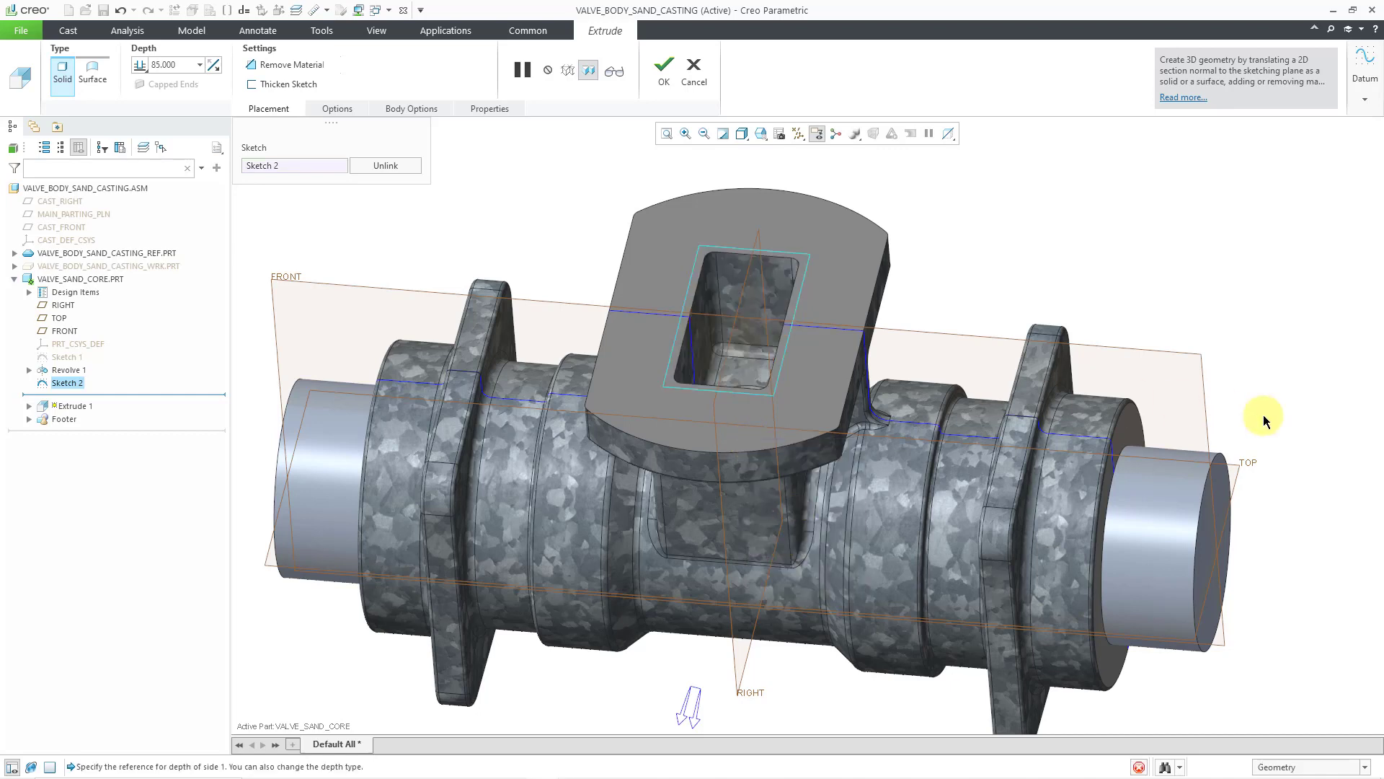
pyautogui.click(1248, 470)
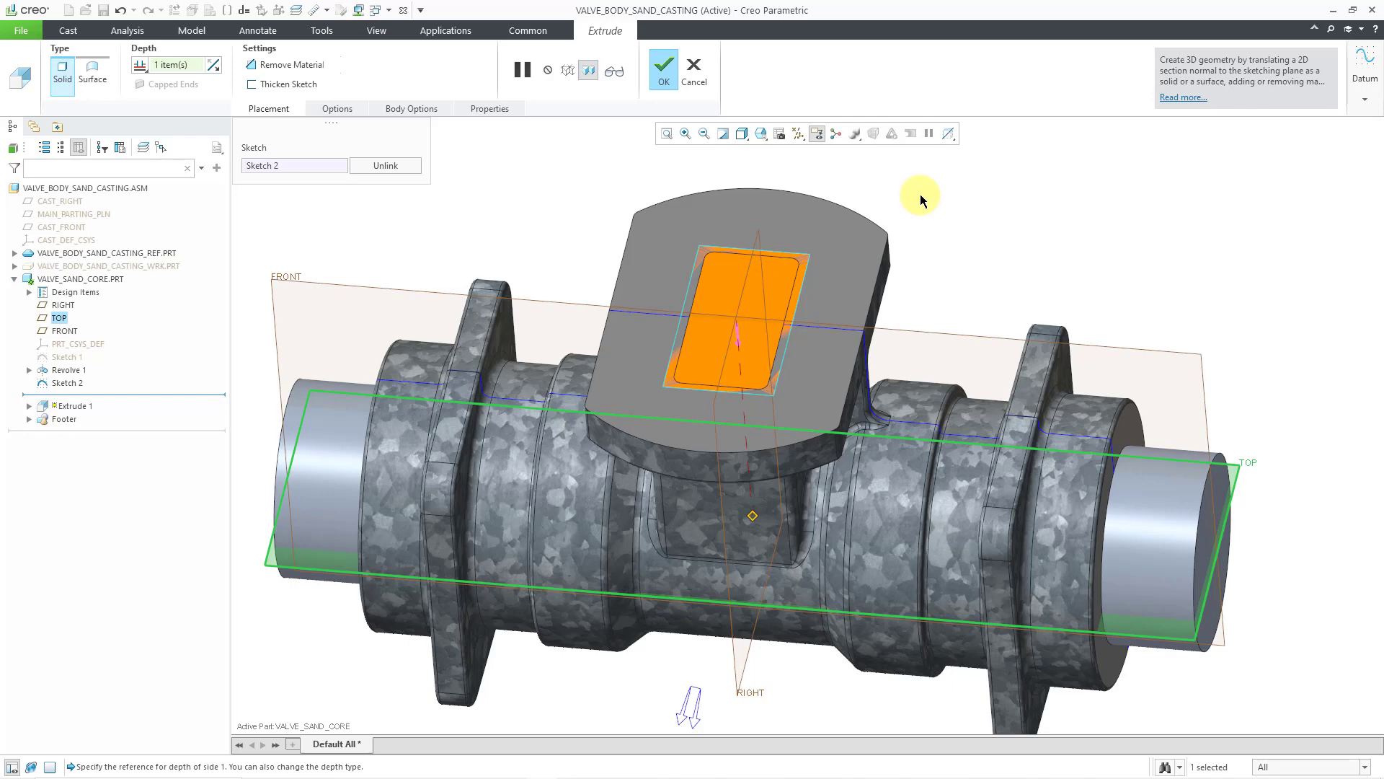
pyautogui.click(667, 81)
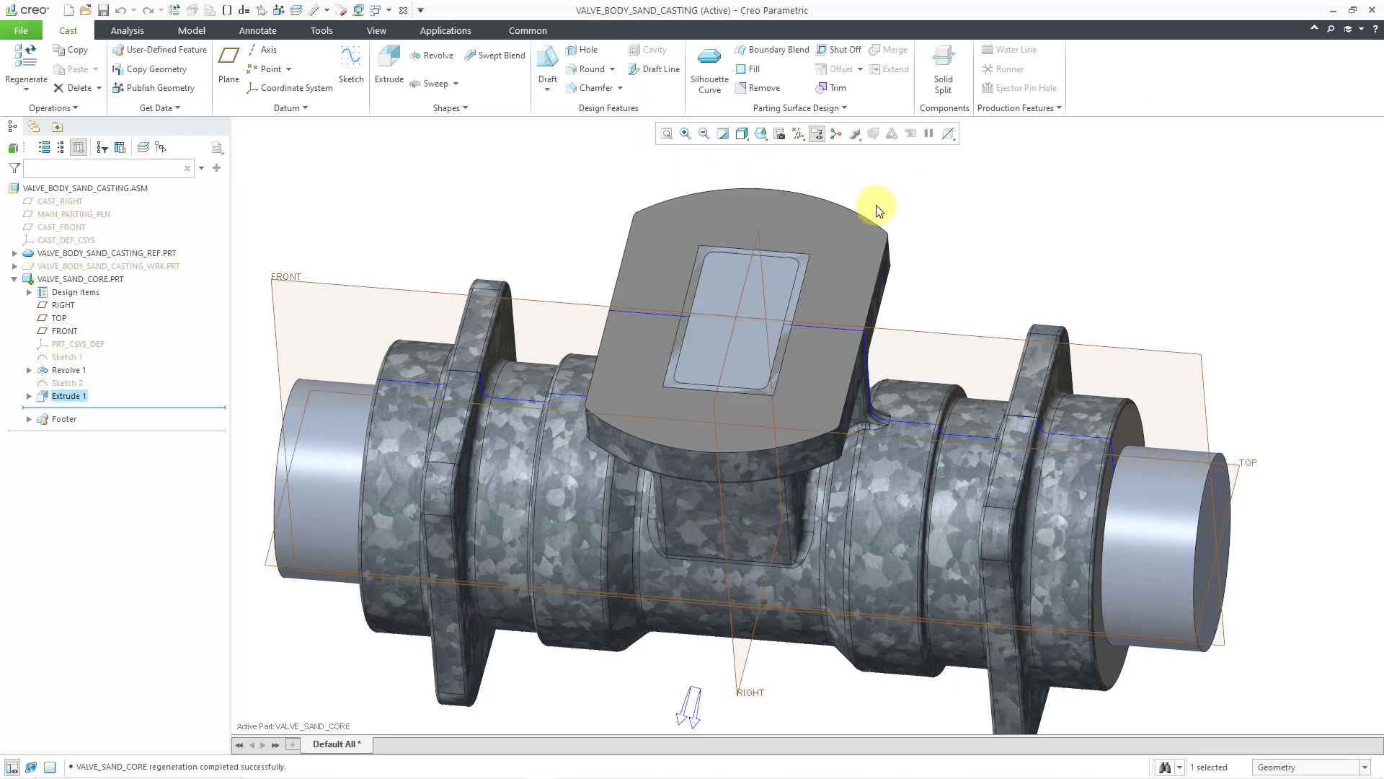
# Hide the datum planes again and clear the selection
pyautogui.click(799, 133)
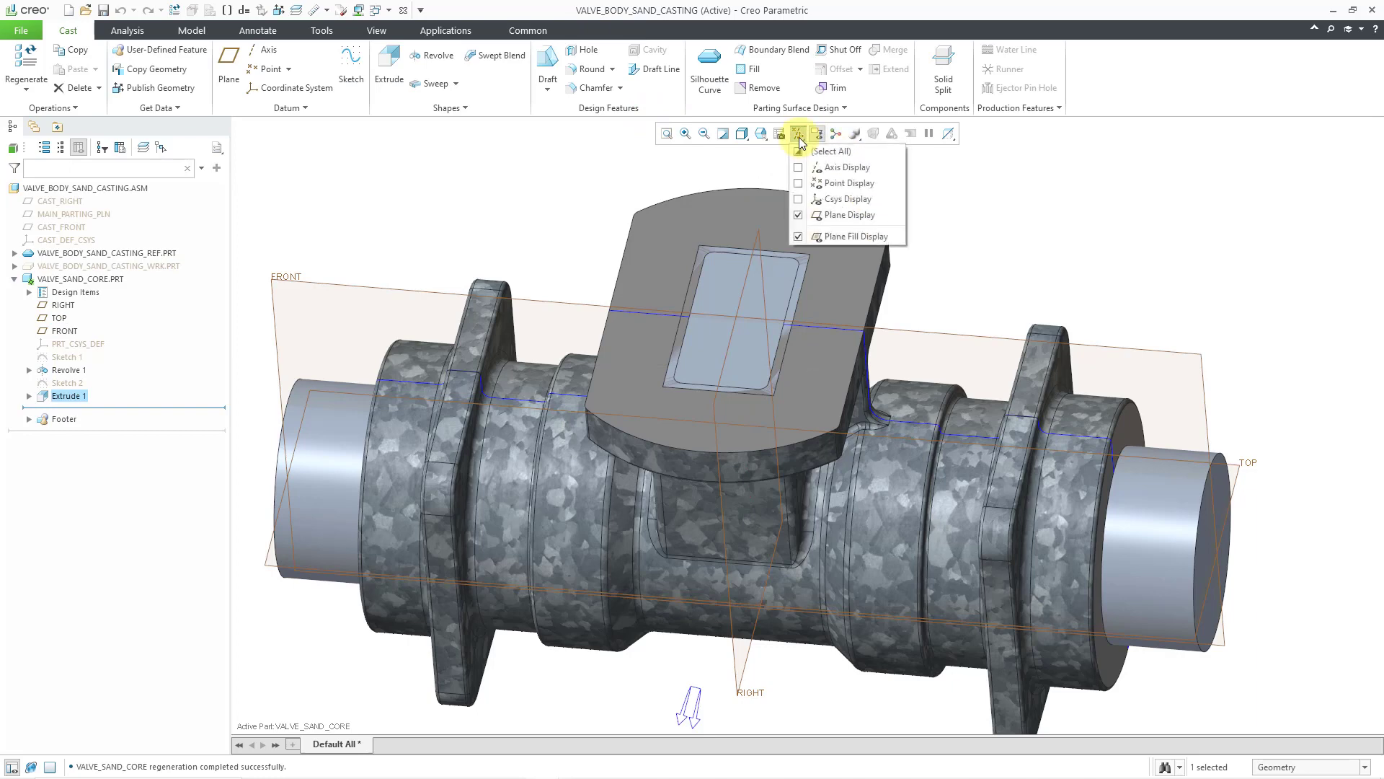
pyautogui.click(848, 216)
pyautogui.hotkey('ctrl', 'd')
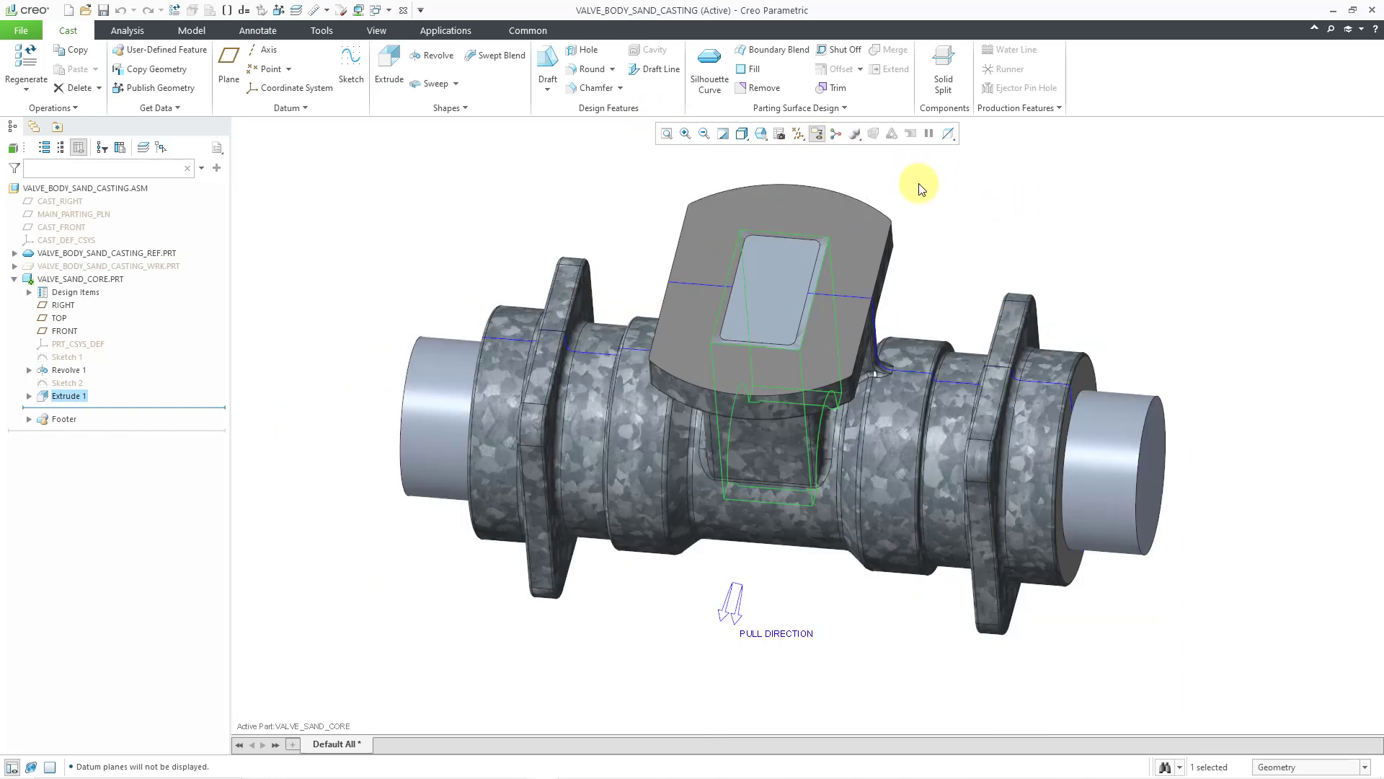
pyautogui.click(935, 195)
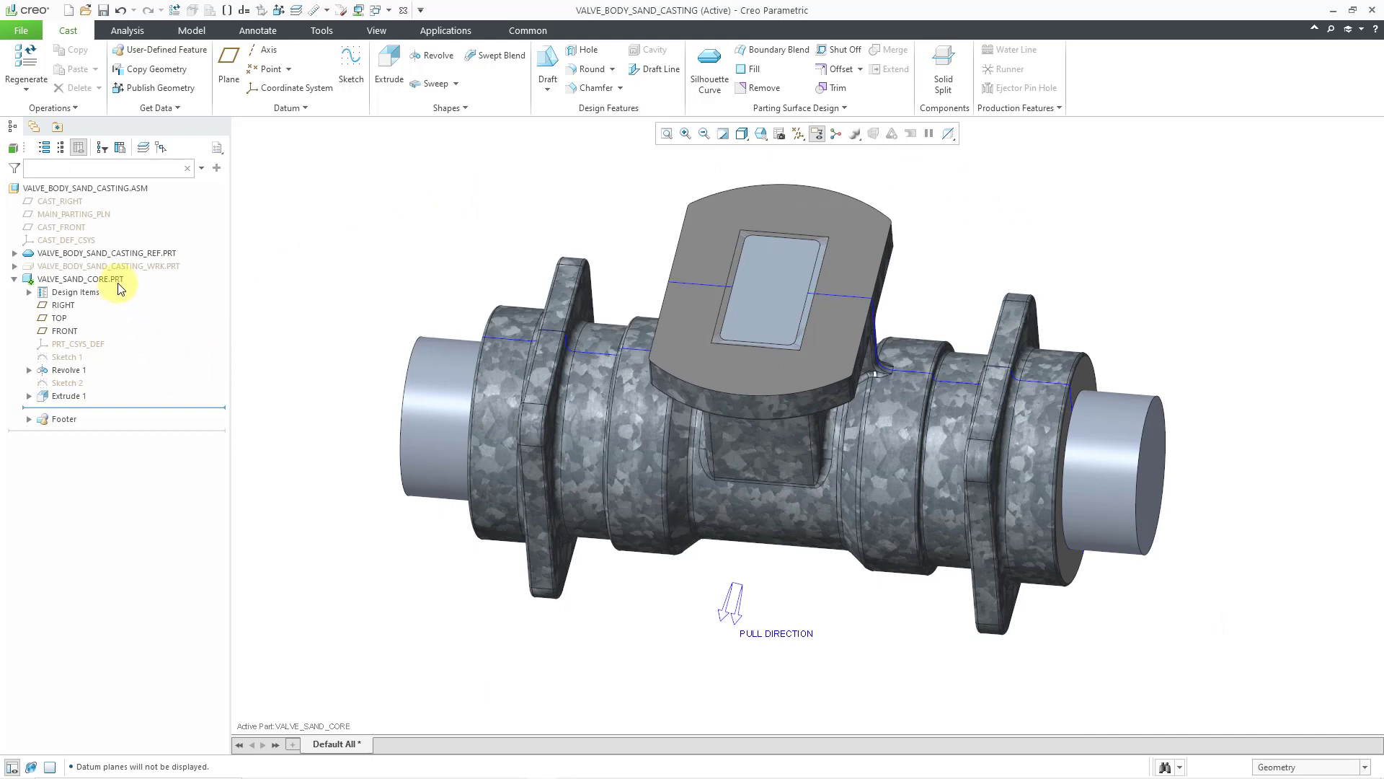
# Temporarily hide the valve reference part to inspect the bare sand core, then show it again
pyautogui.click(119, 252)
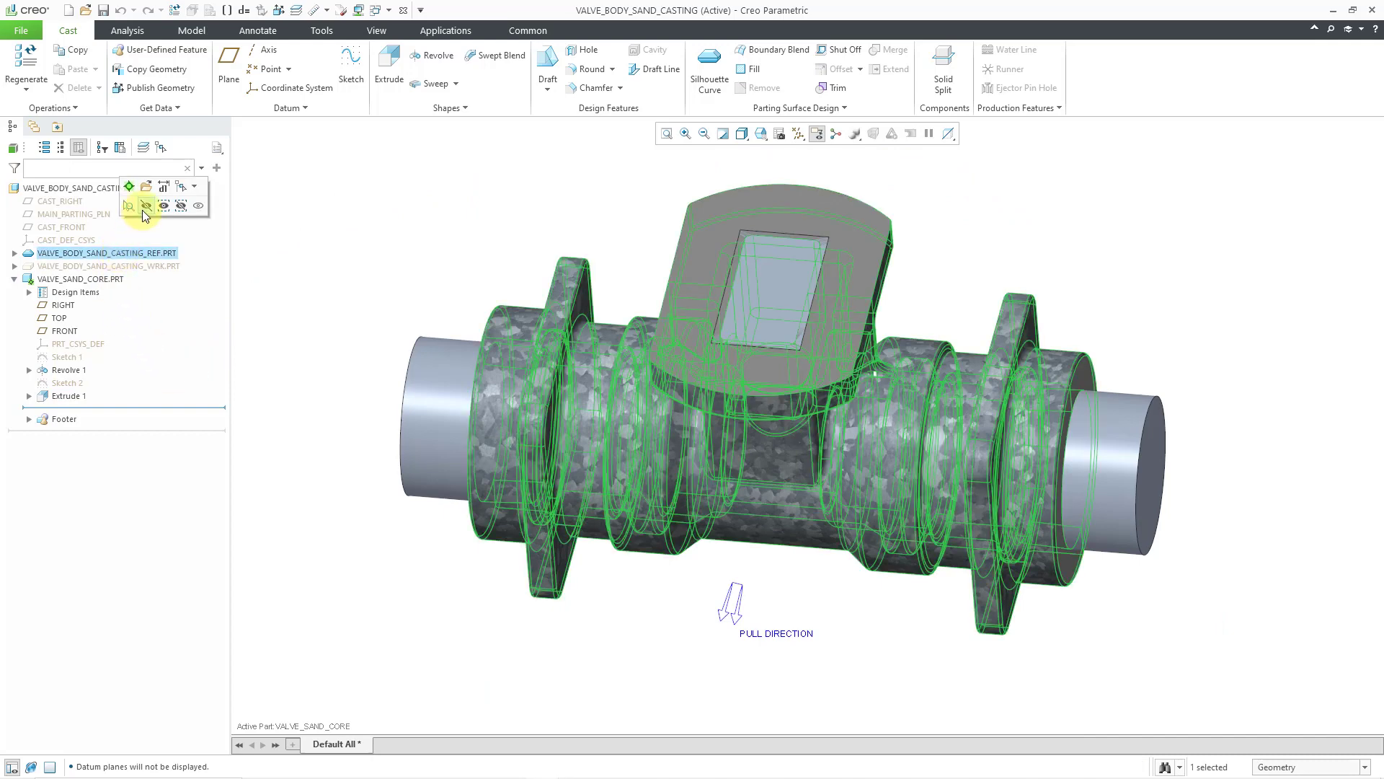
pyautogui.click(145, 208)
pyautogui.moveTo(501, 360); pyautogui.dragTo(485, 330, button='middle')
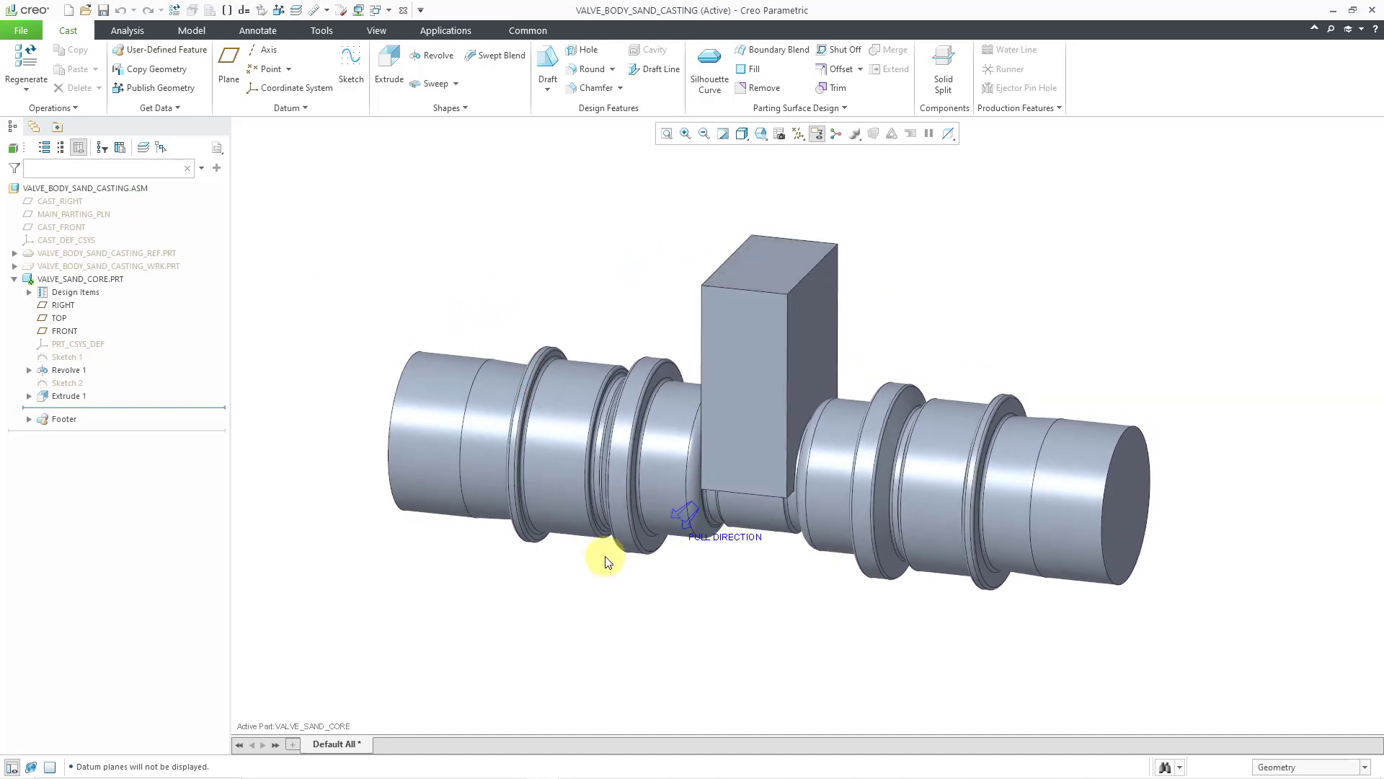
pyautogui.scroll(-2, 612, 546)
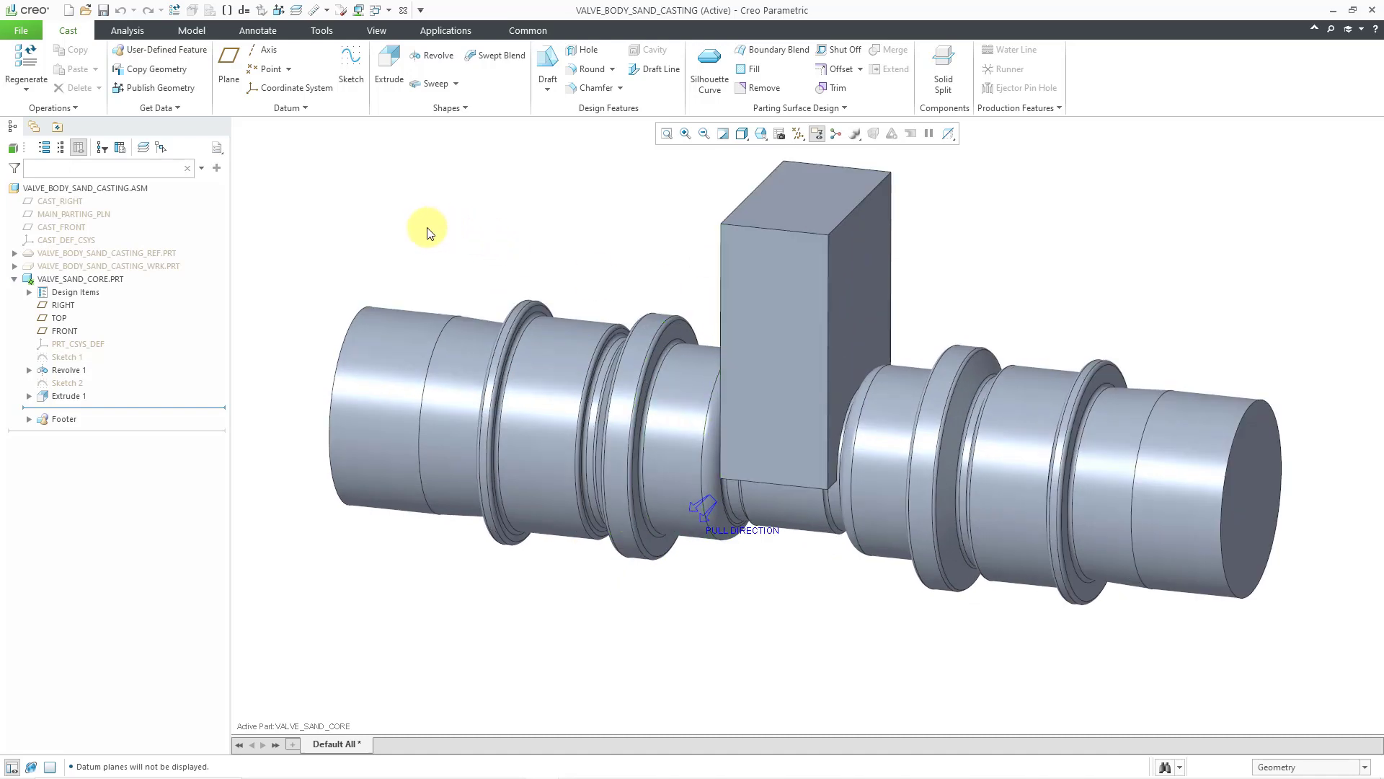
pyautogui.click(162, 254)
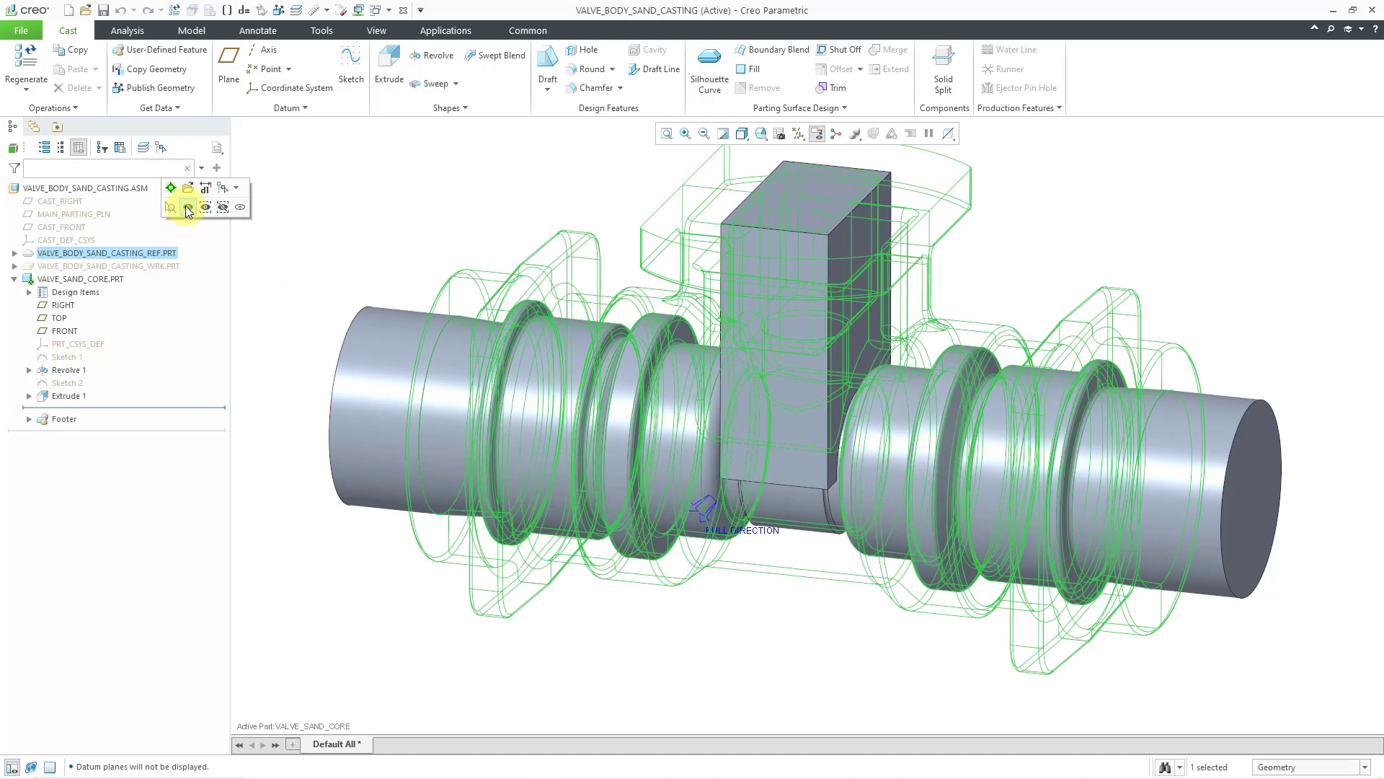
pyautogui.click(188, 208)
pyautogui.click(330, 239)
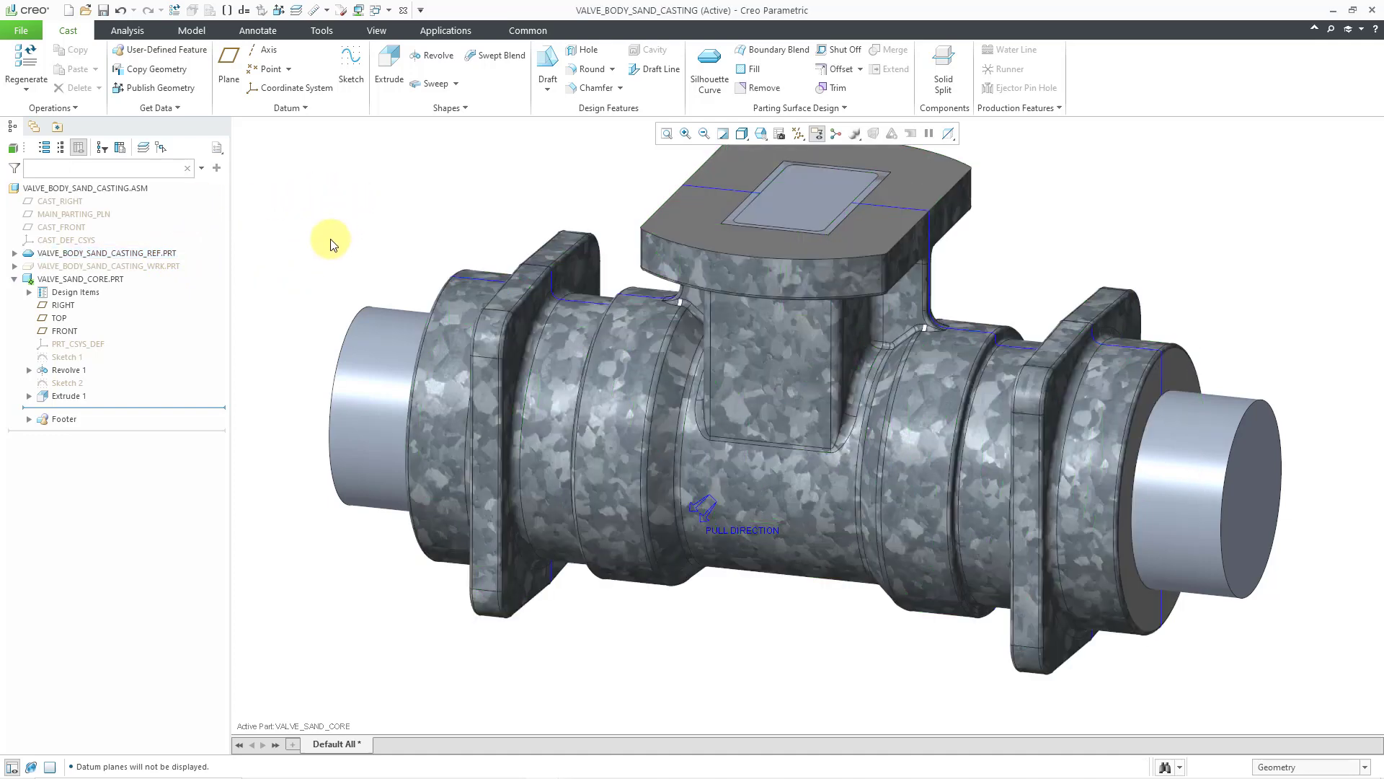
# Show the WRK workpiece around the casting and activate the top-level casting assembly
pyautogui.click(131, 266)
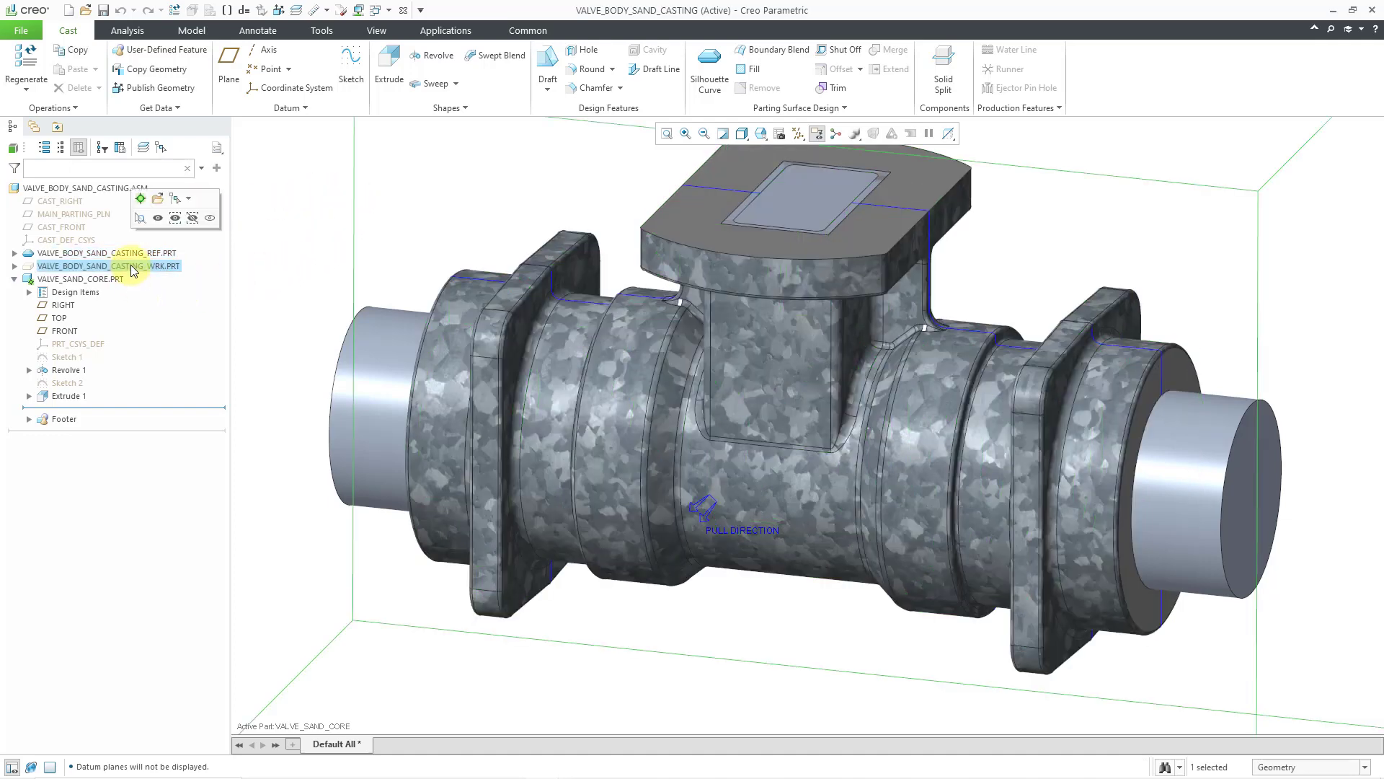
pyautogui.click(157, 218)
pyautogui.scroll(-5, 586, 487)
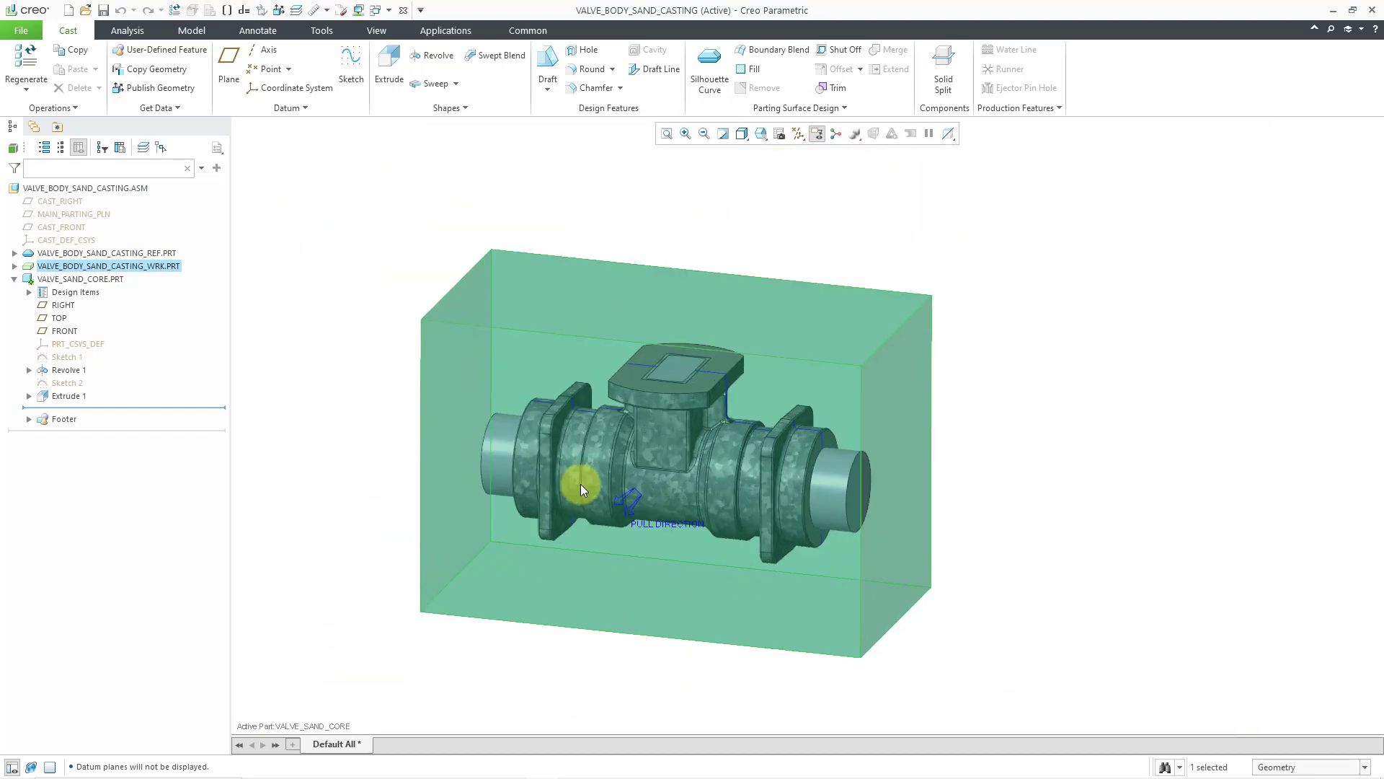
pyautogui.click(295, 326)
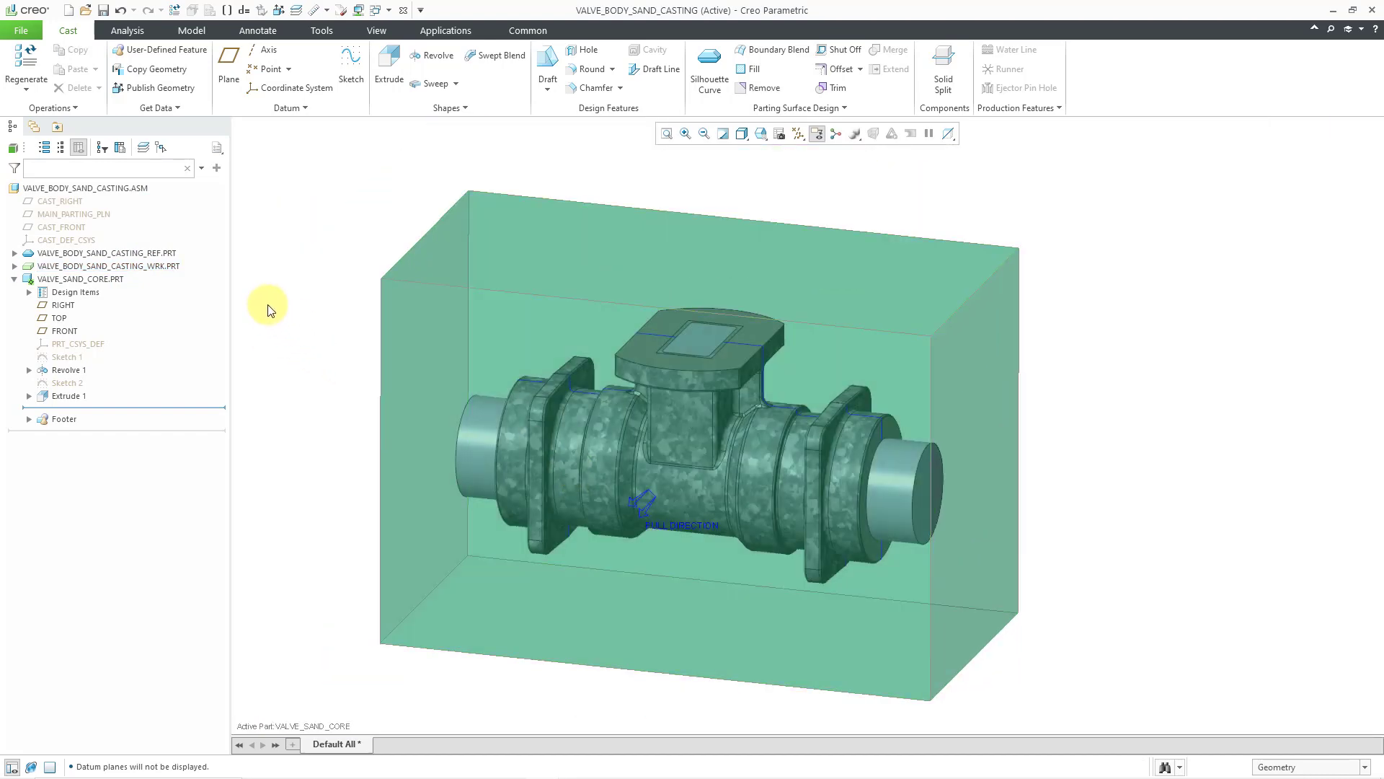
pyautogui.click(87, 189)
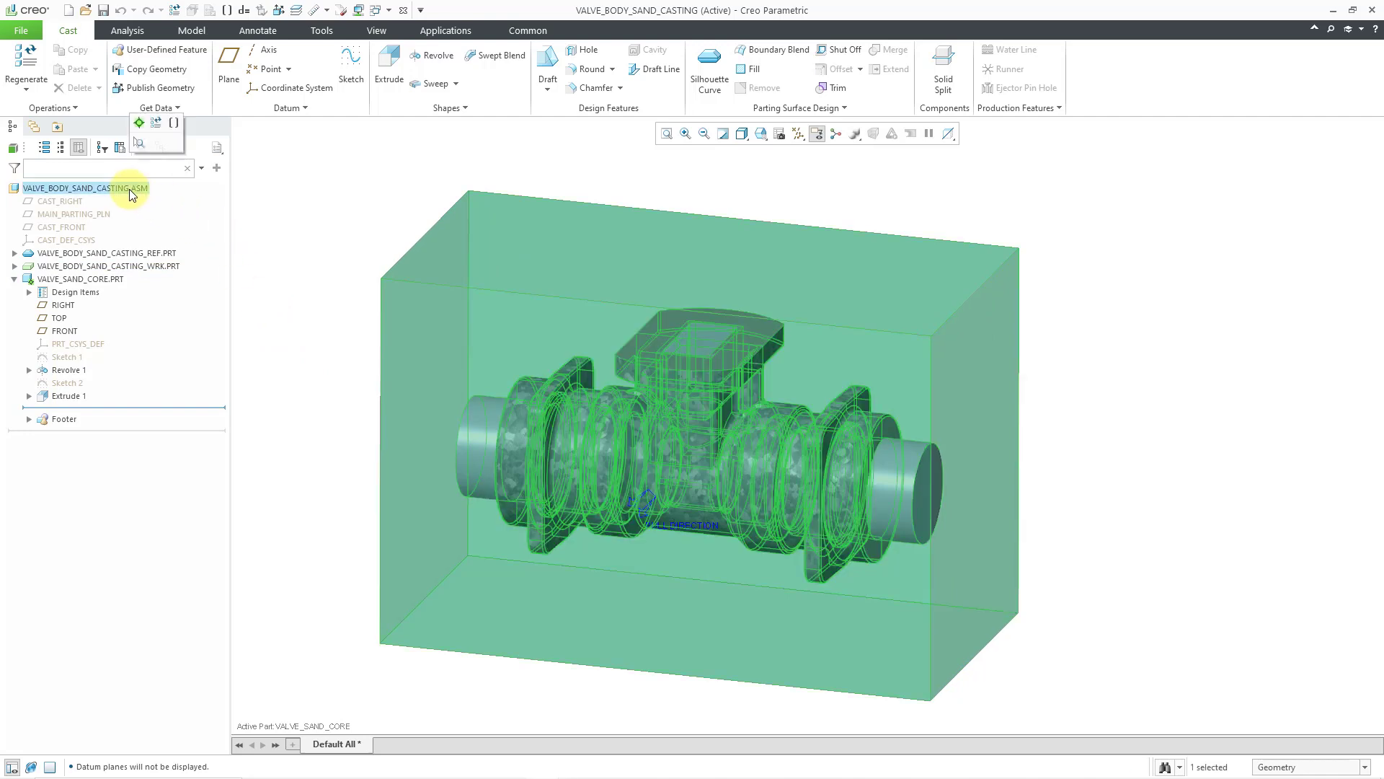
pyautogui.click(139, 123)
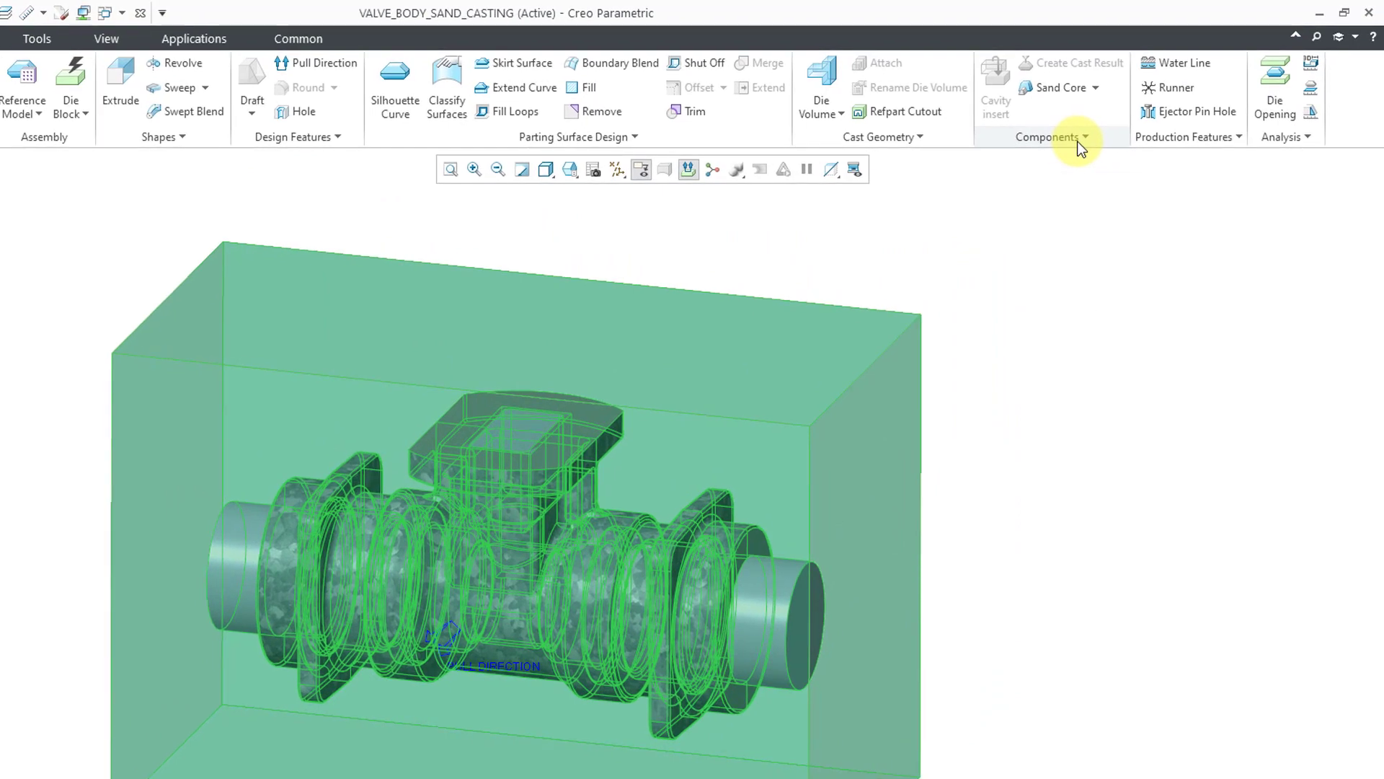
# Start a Boolean operation between components with Cut as the operation type
pyautogui.click(1141, 110)
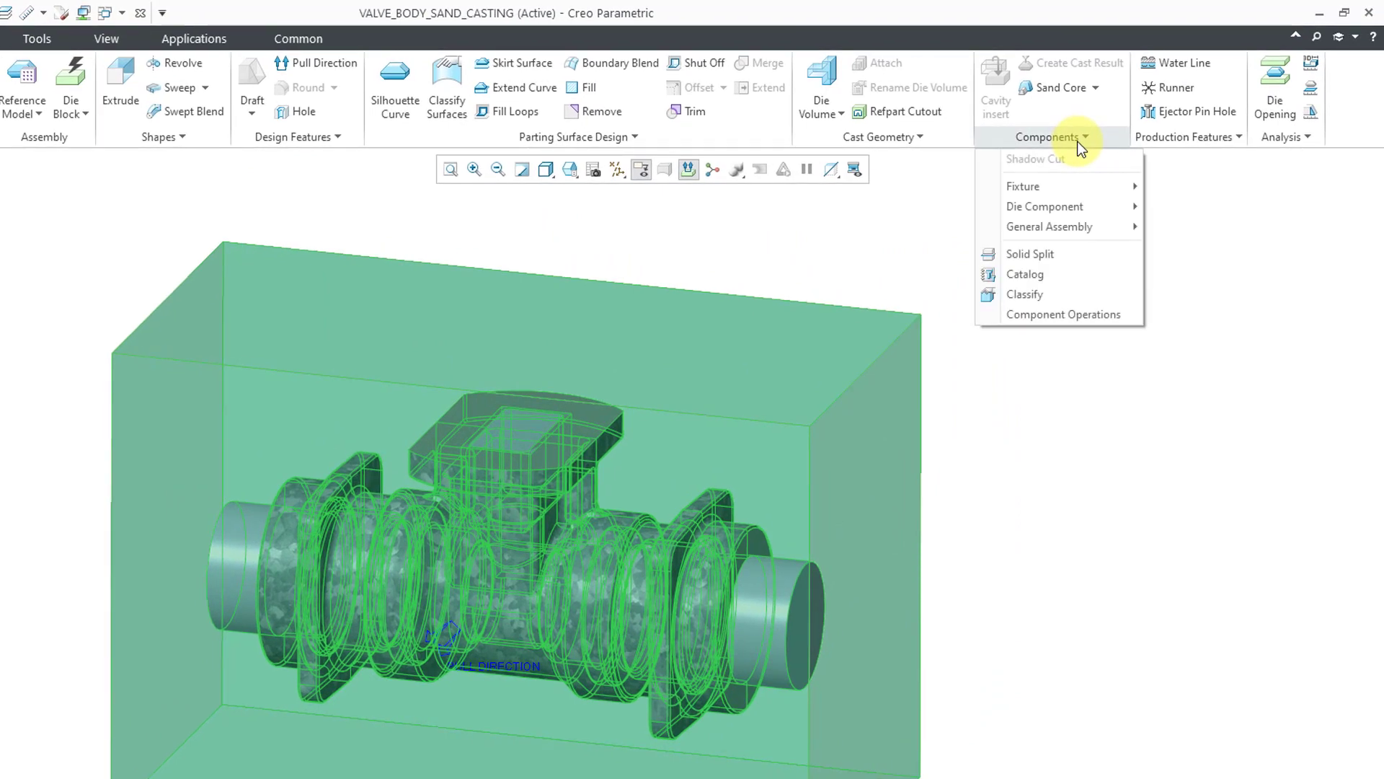
pyautogui.click(1111, 318)
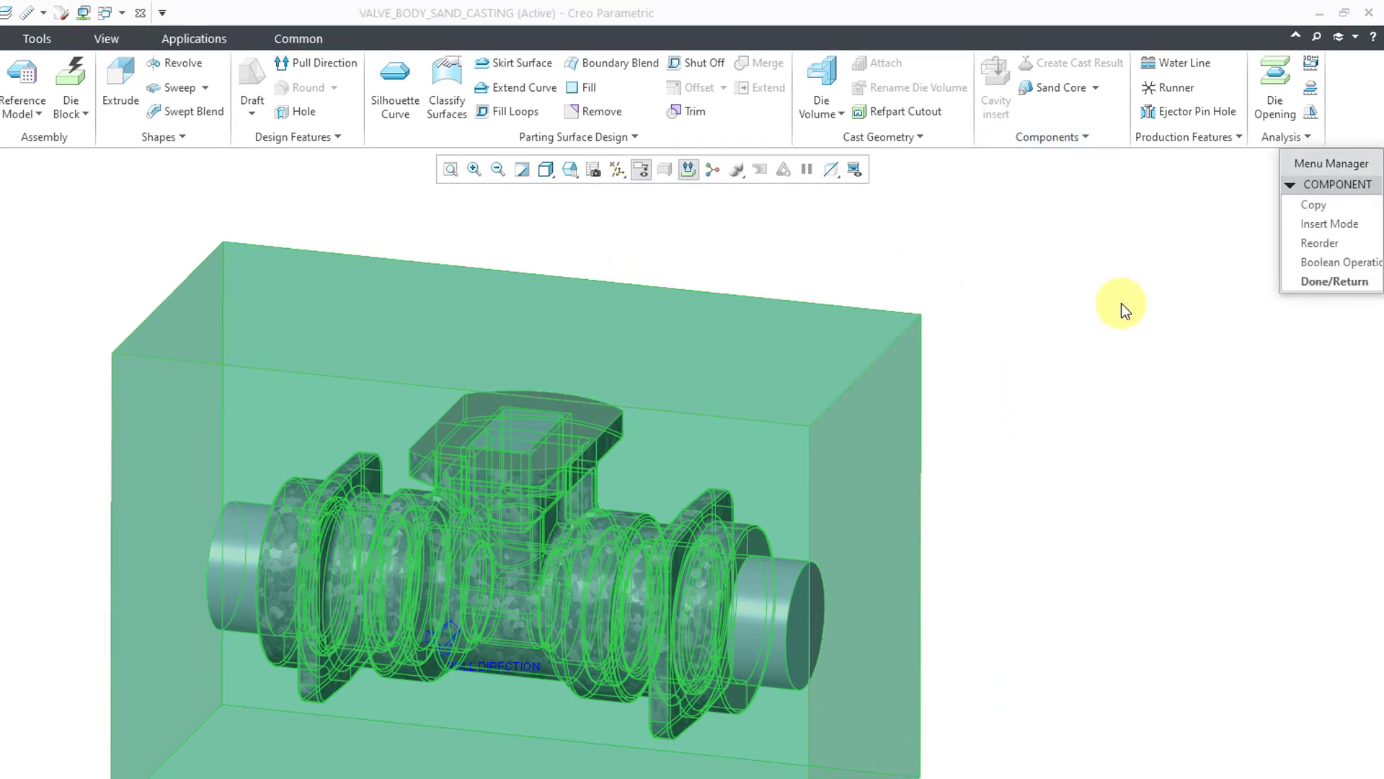
pyautogui.click(1320, 270)
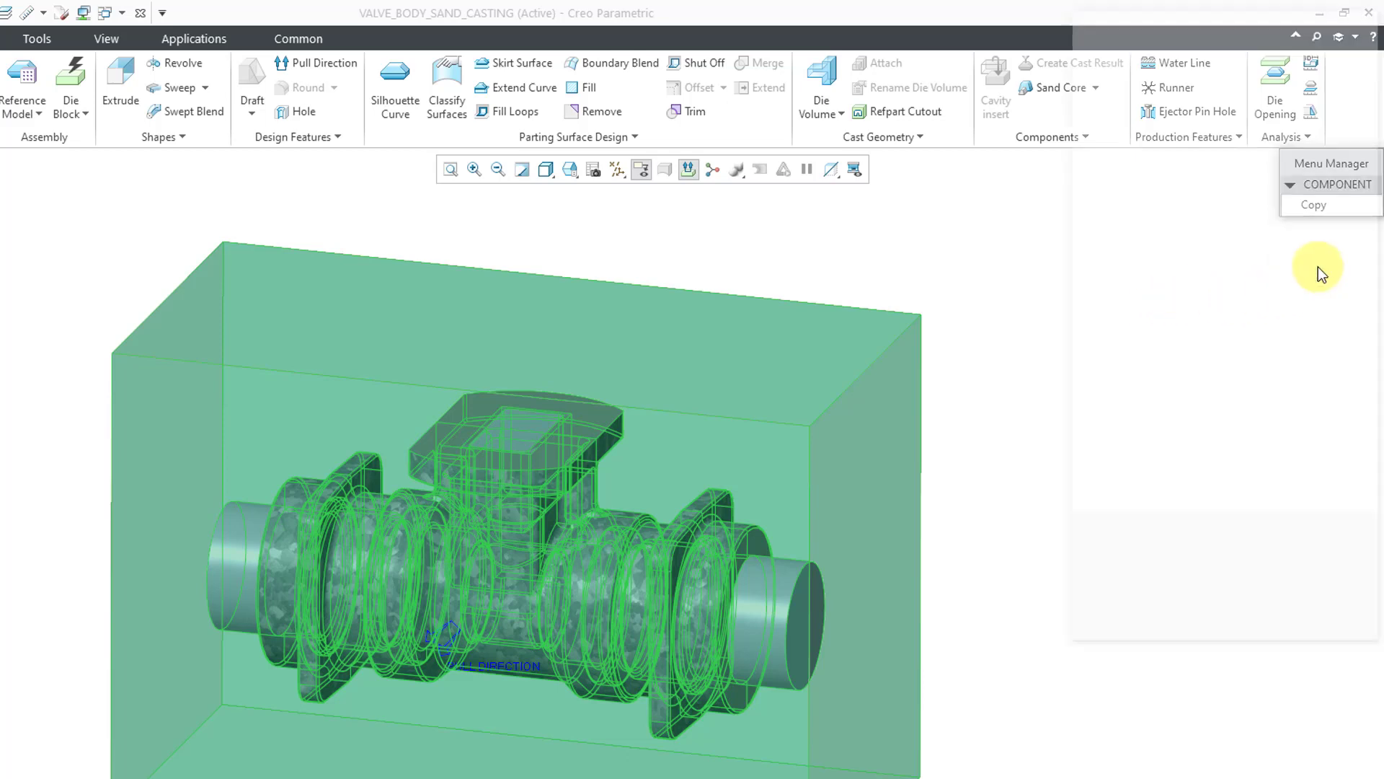
pyautogui.click(1243, 53)
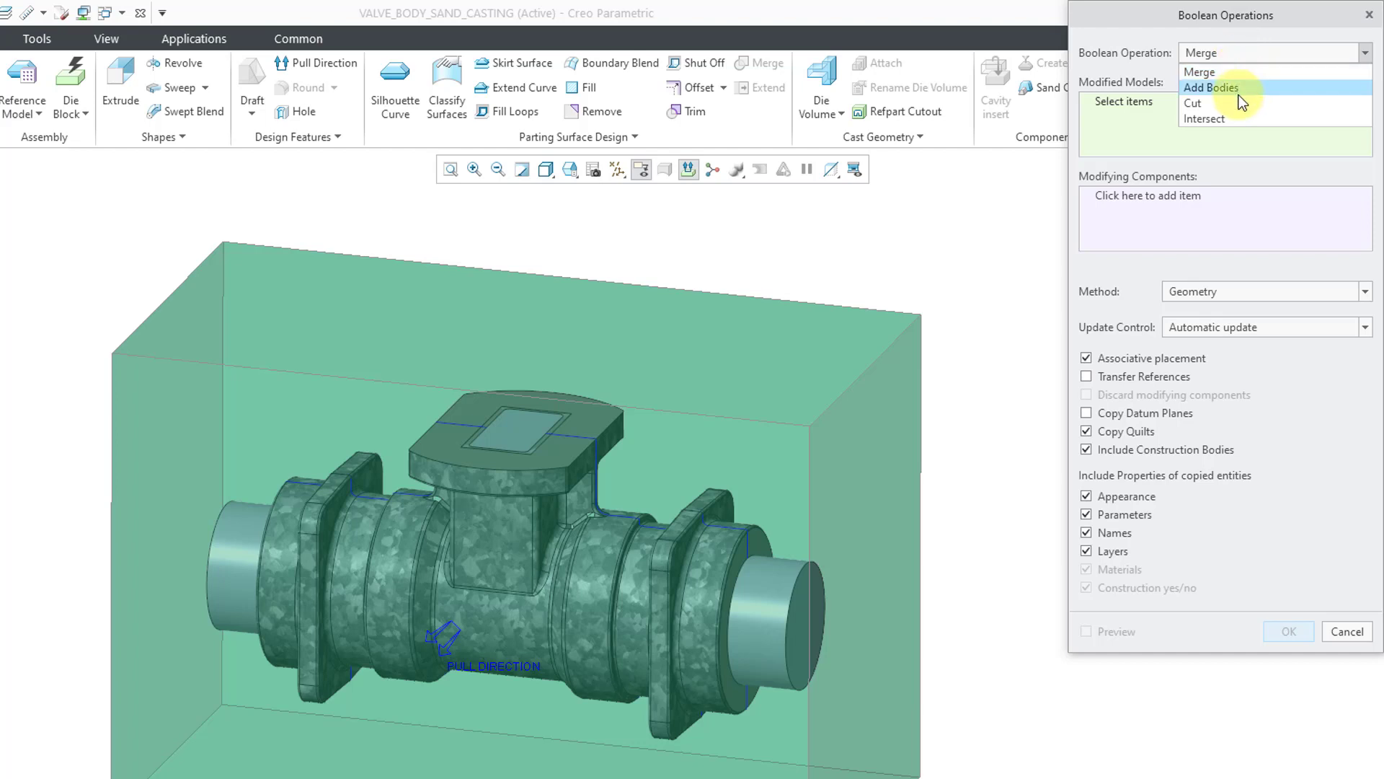
pyautogui.press('Escape')
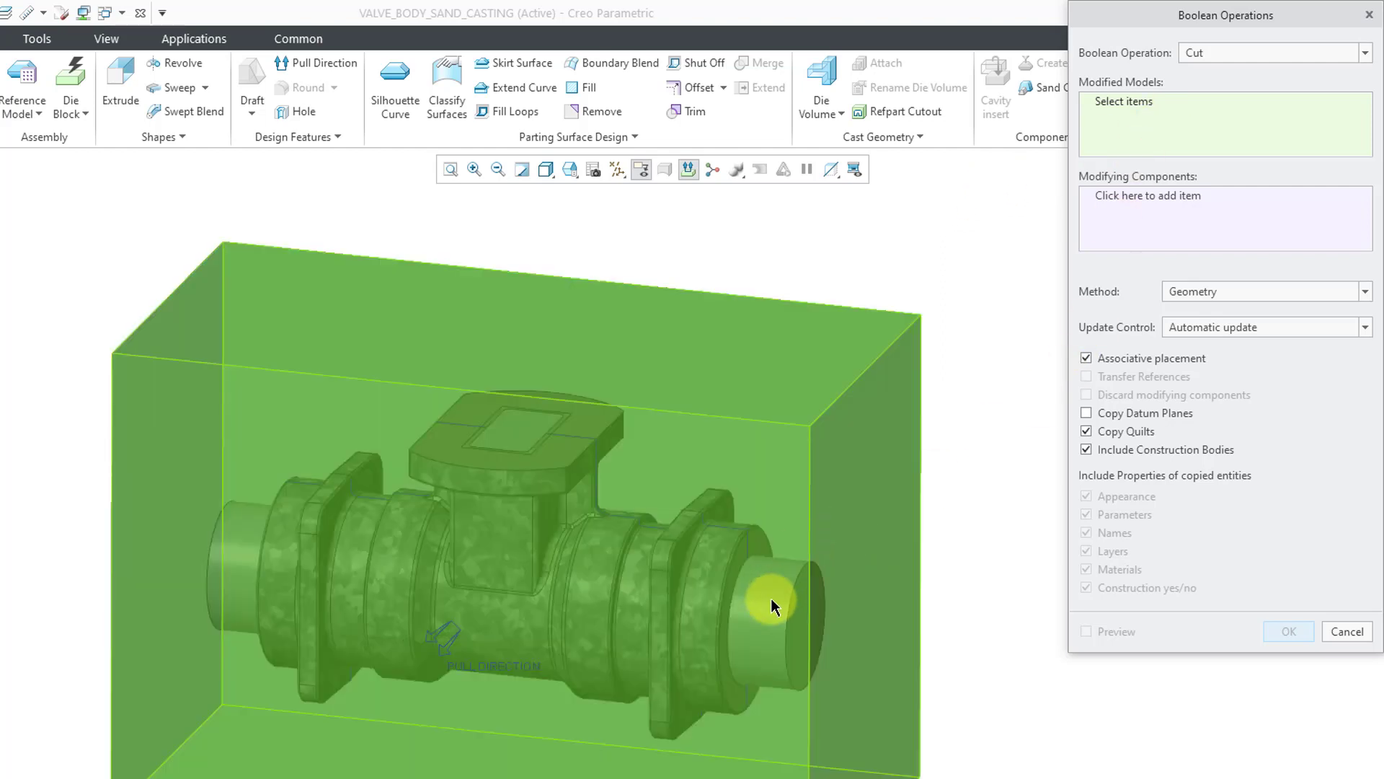
# Cut VALVE_SAND_CORE.PRT with the valve reference part, leaving Copy Quilts unchecked
pyautogui.rightClick(771, 605)
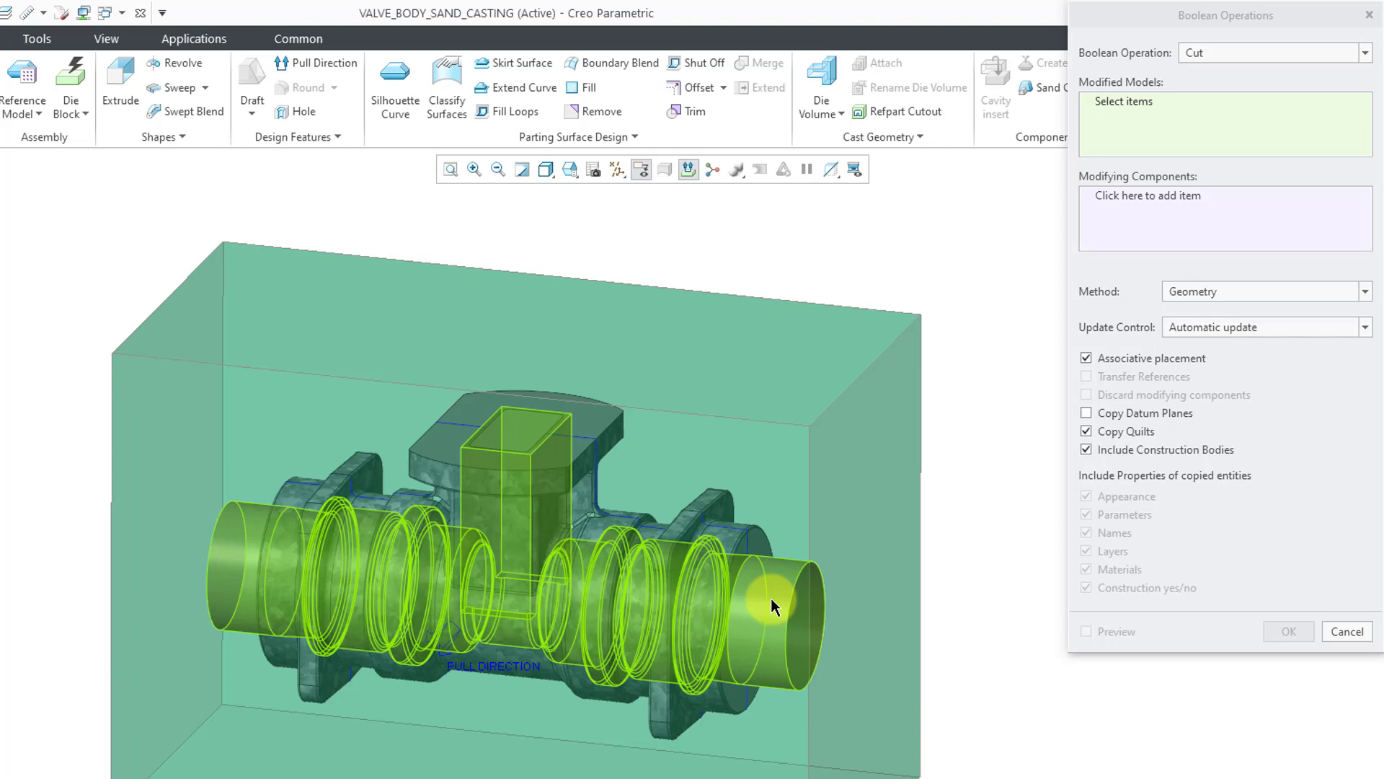
pyautogui.click(771, 606)
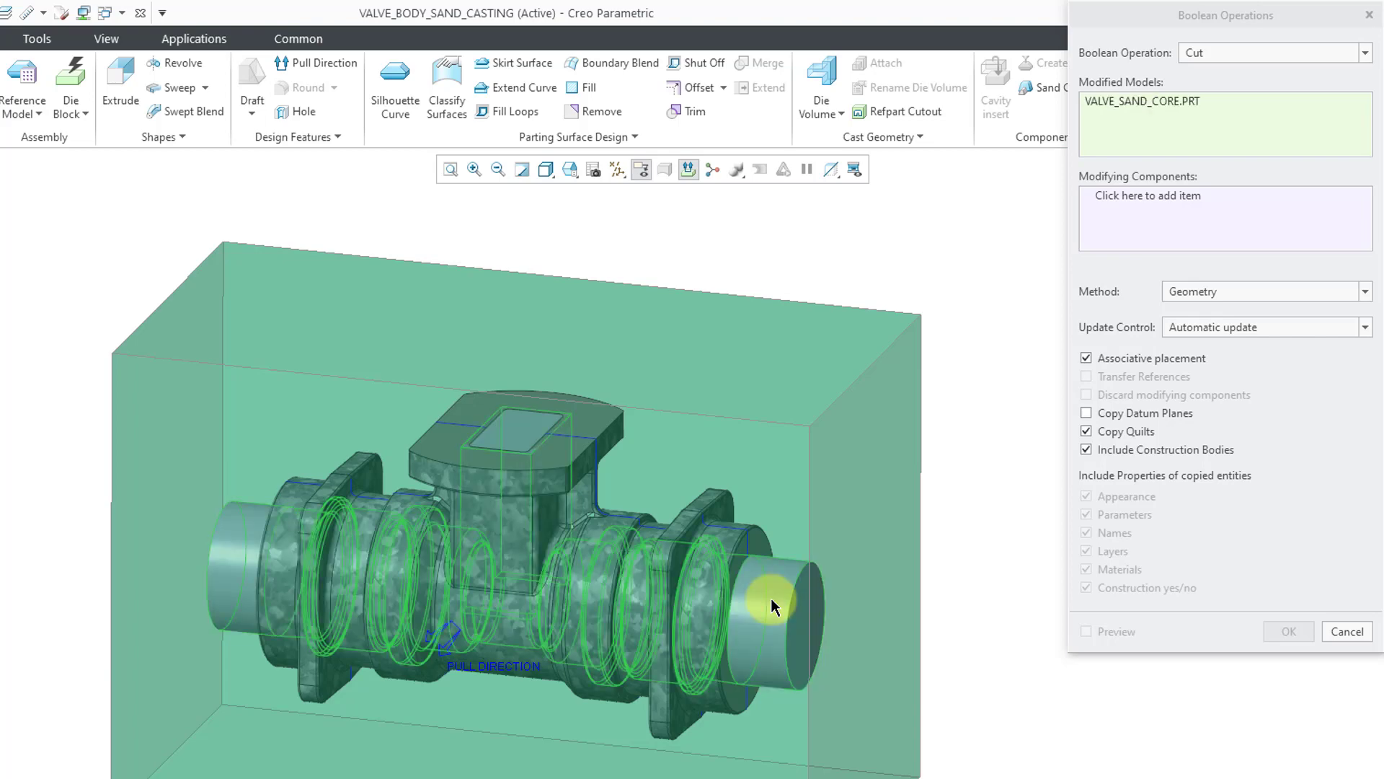
pyautogui.click(1200, 199)
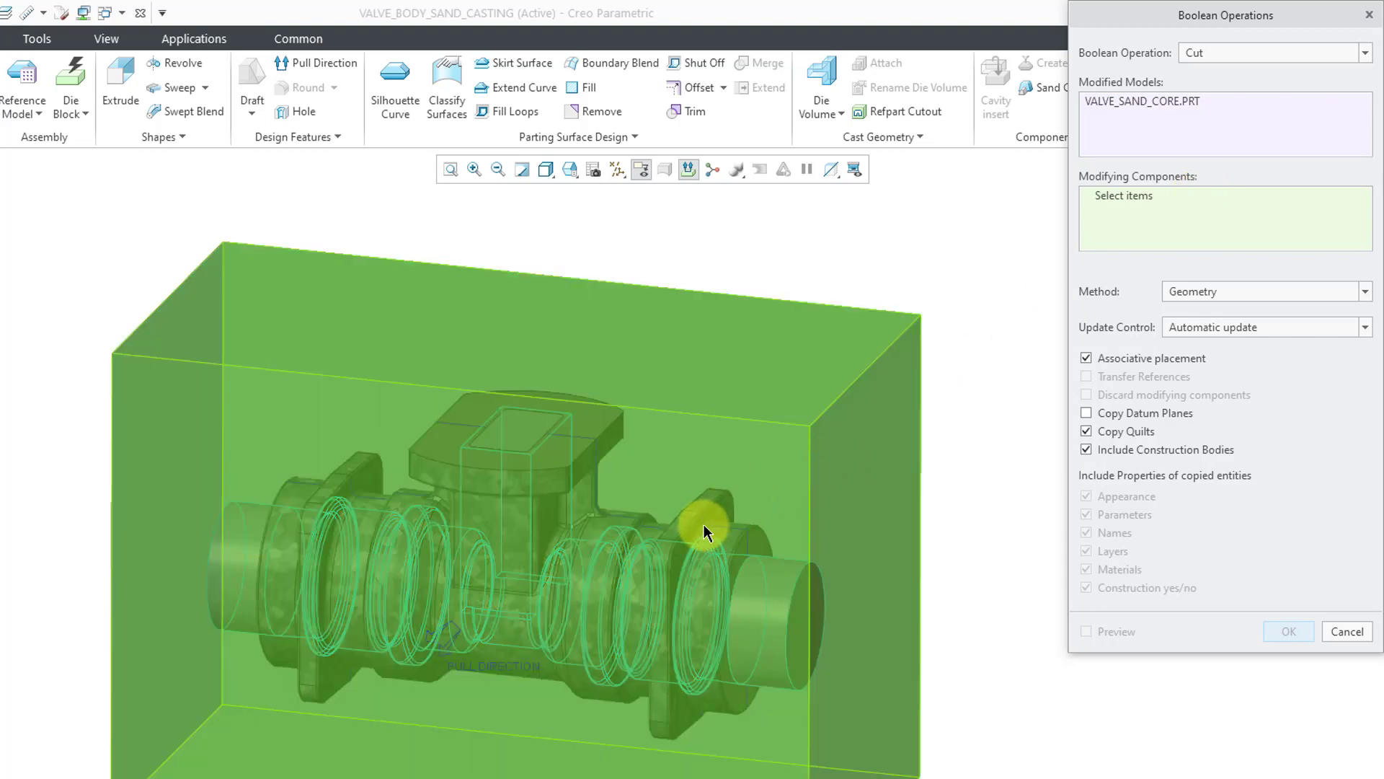
pyautogui.rightClick(705, 532)
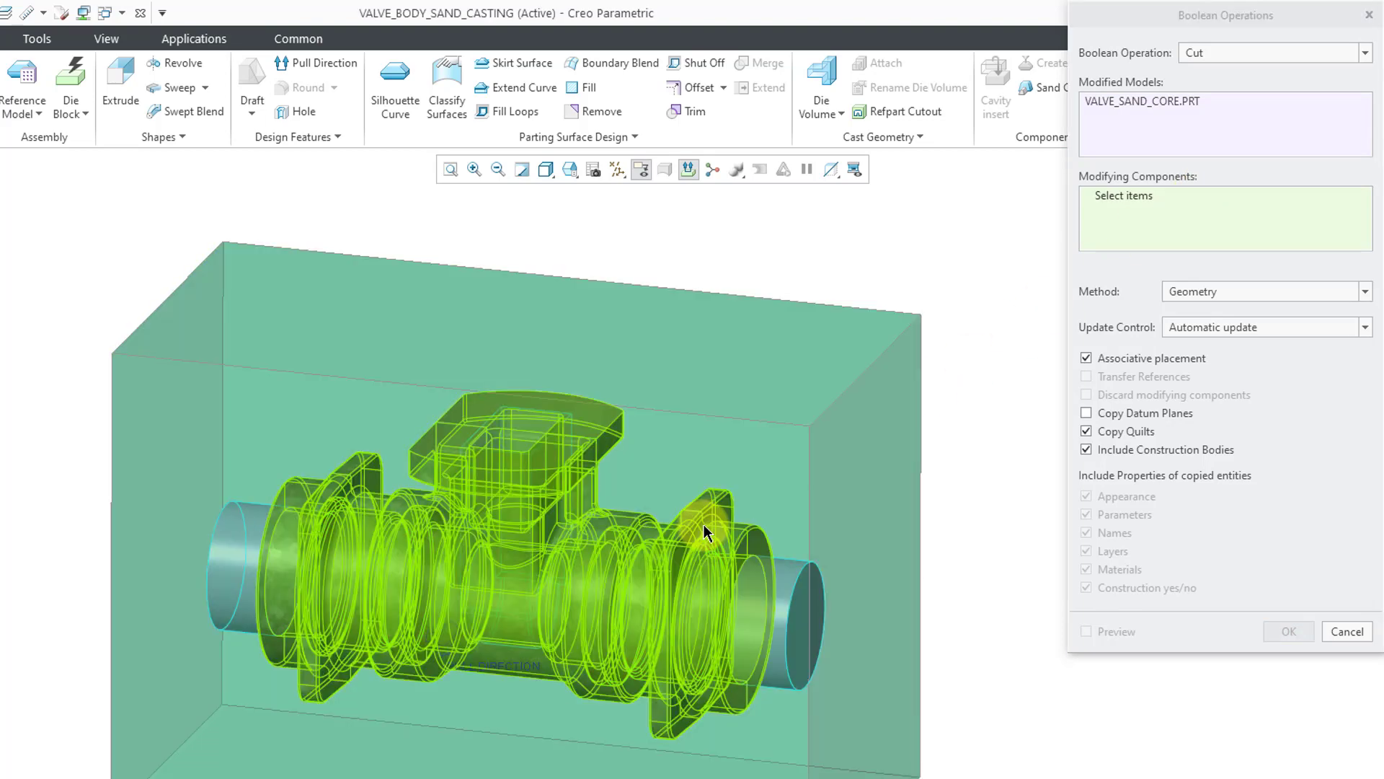
pyautogui.click(705, 532)
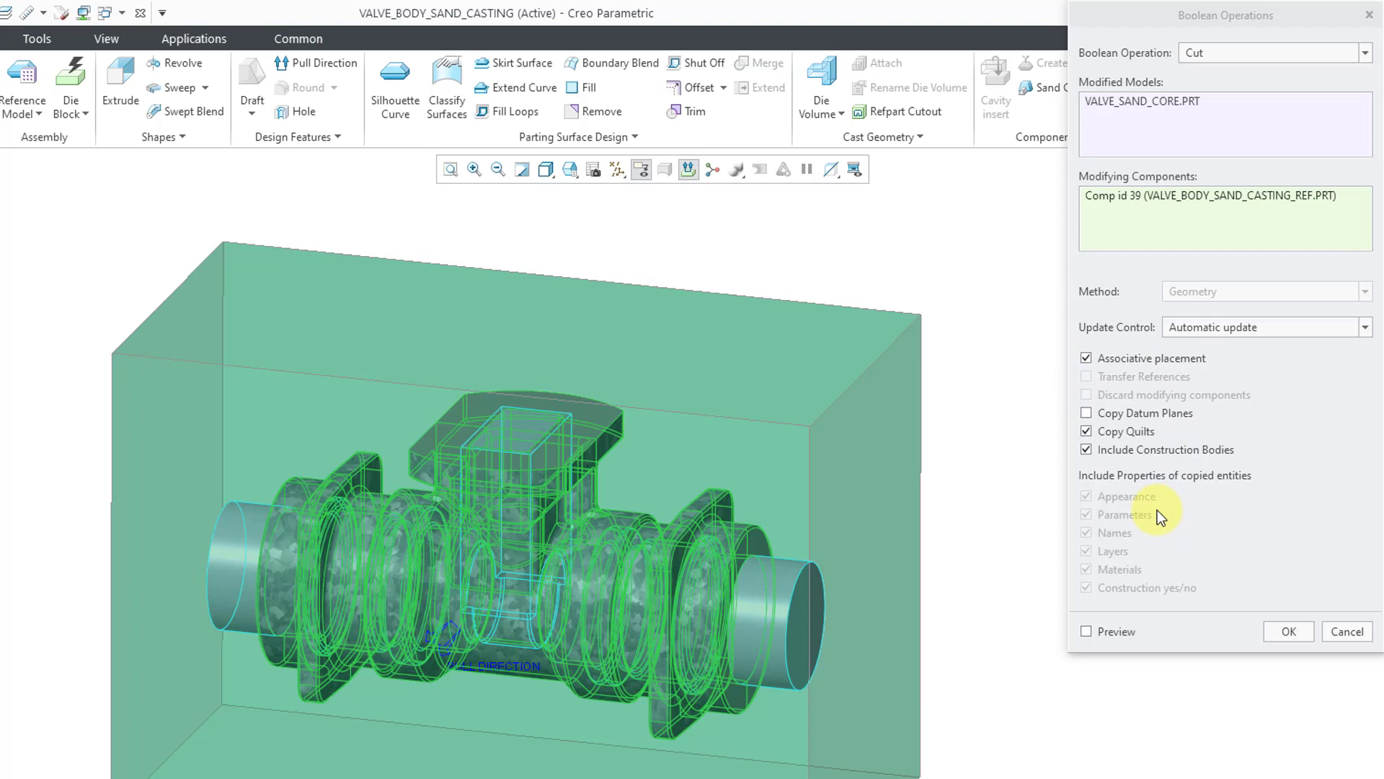
pyautogui.click(1085, 432)
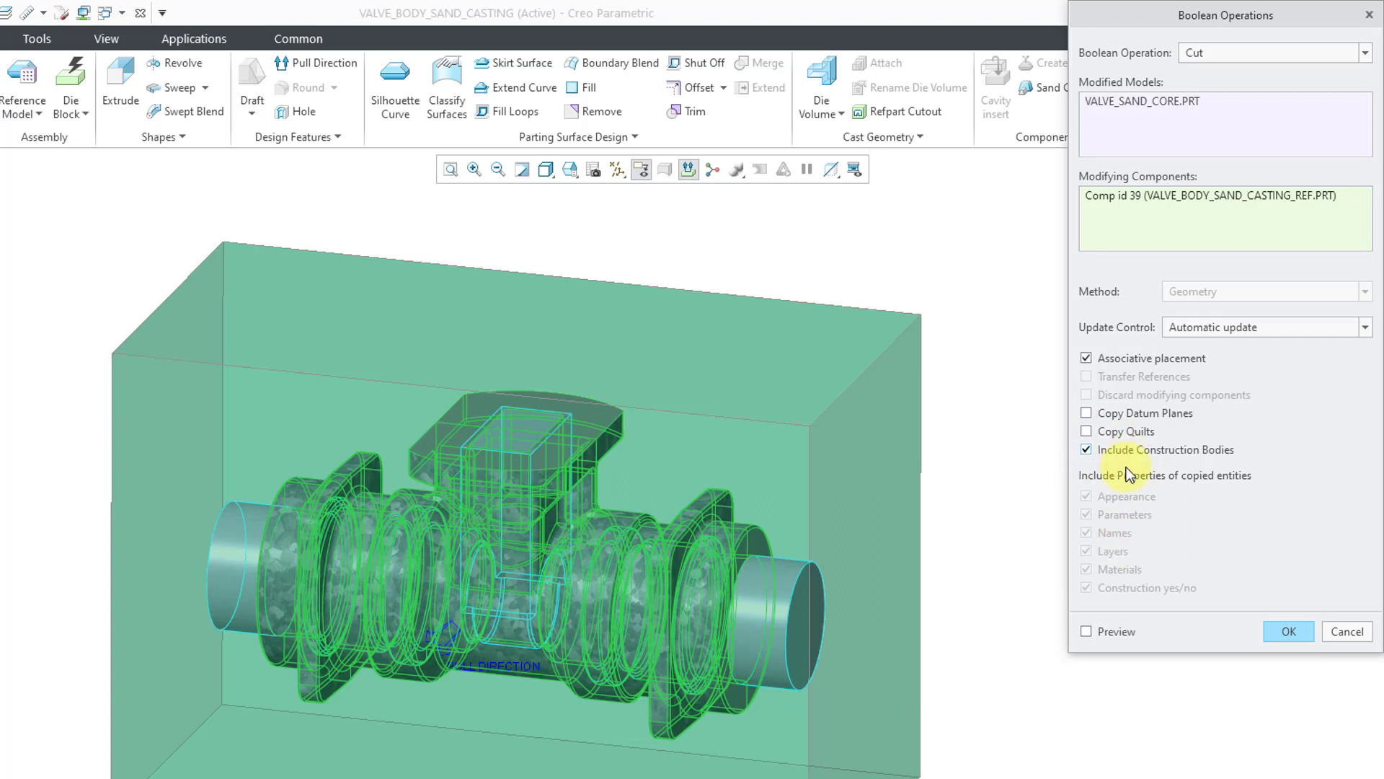
pyautogui.click(1290, 632)
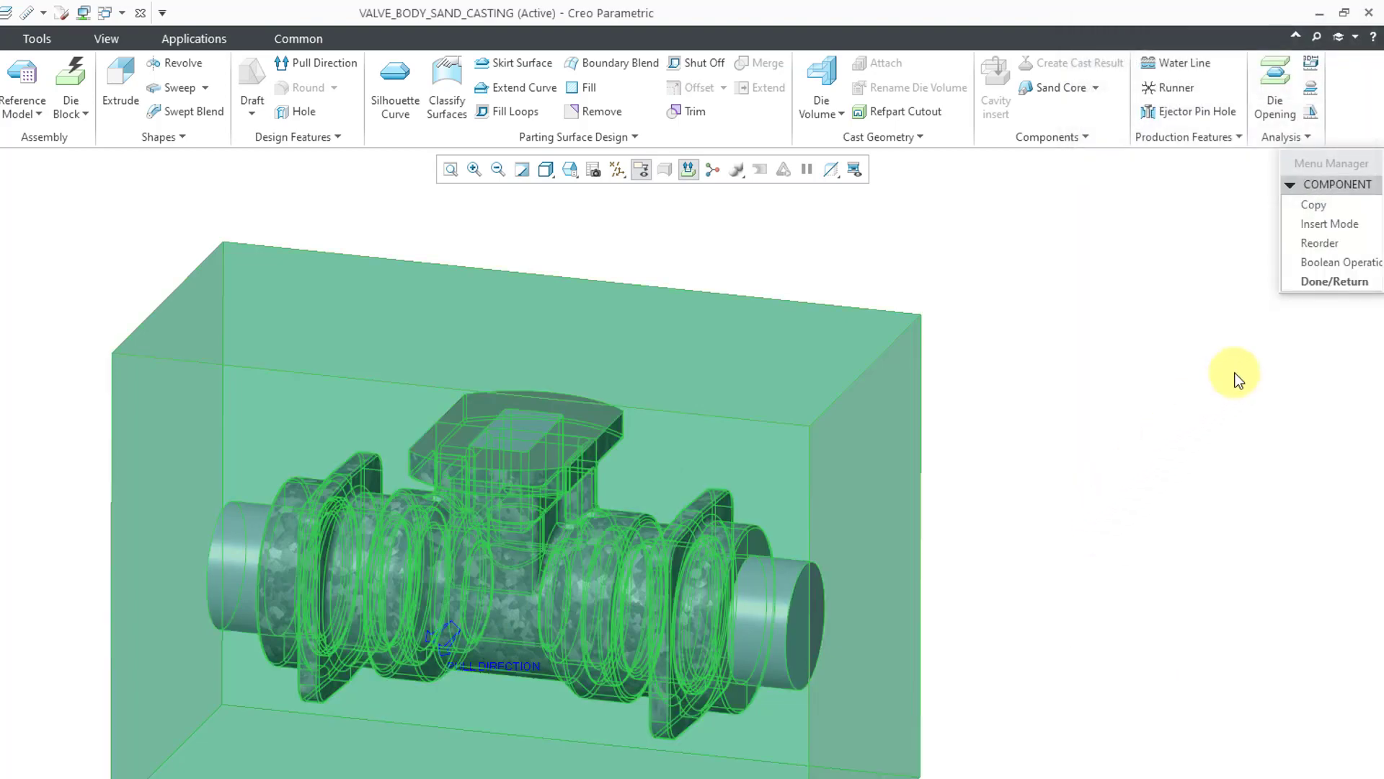
# Finish with the component menu and briefly hide VALVE_BODY_SAND_CASTING_REF.PRT to check the cut core
pyautogui.click(1326, 282)
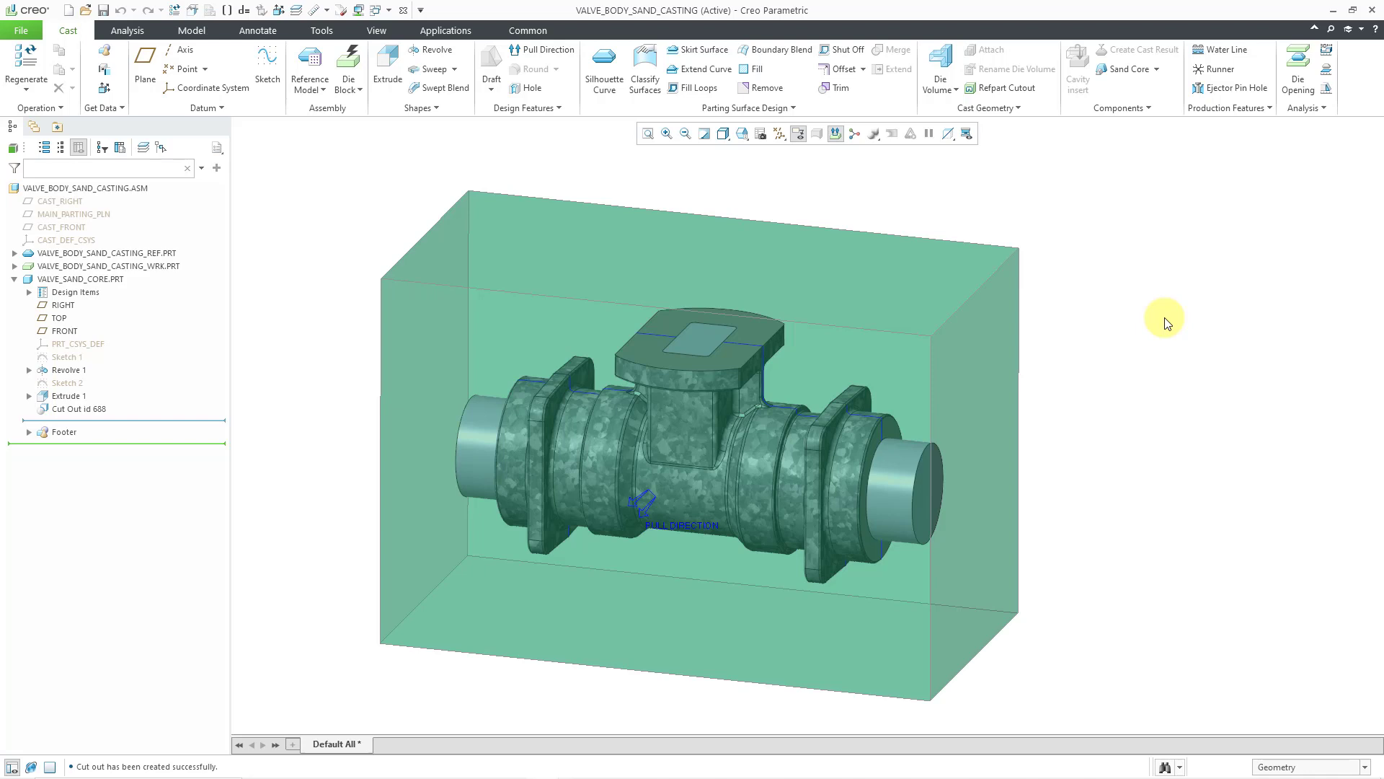
pyautogui.click(161, 256)
pyautogui.click(188, 208)
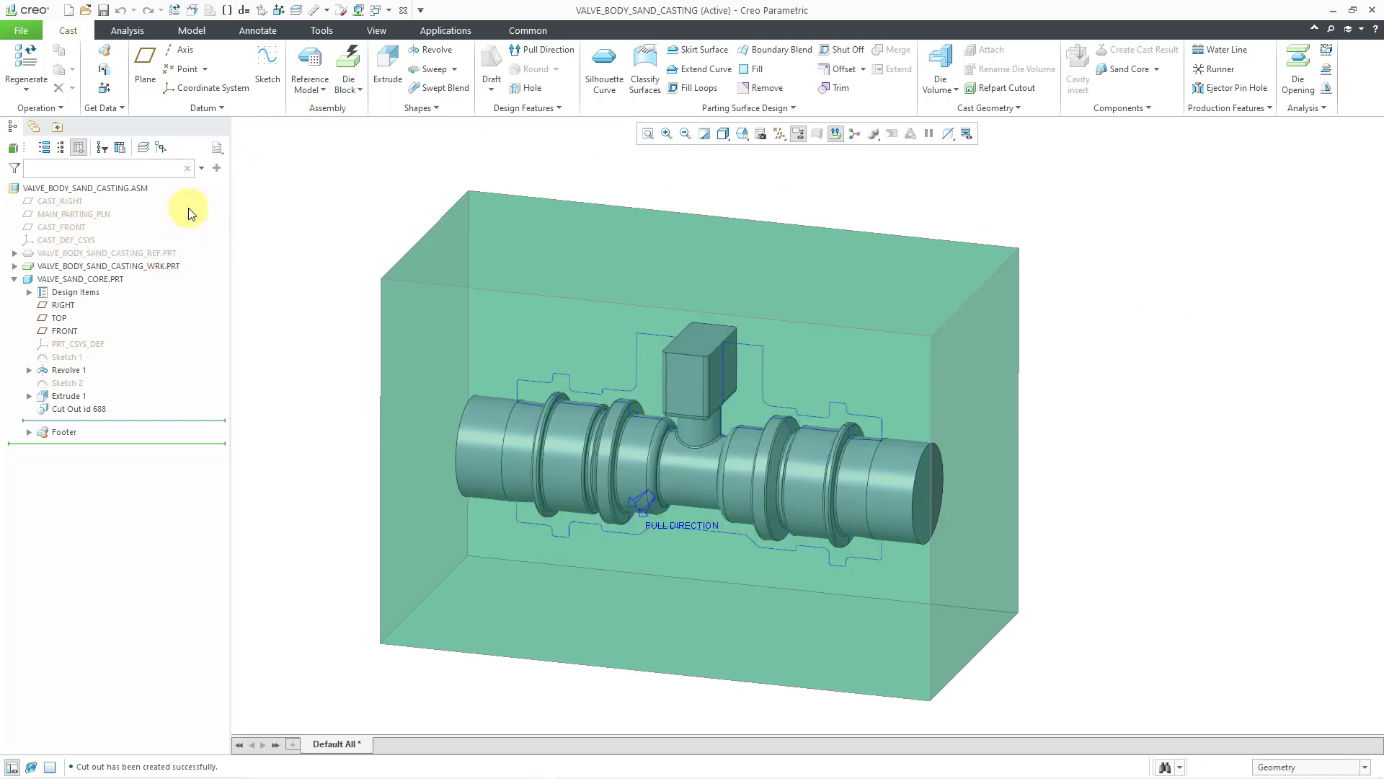
pyautogui.click(165, 249)
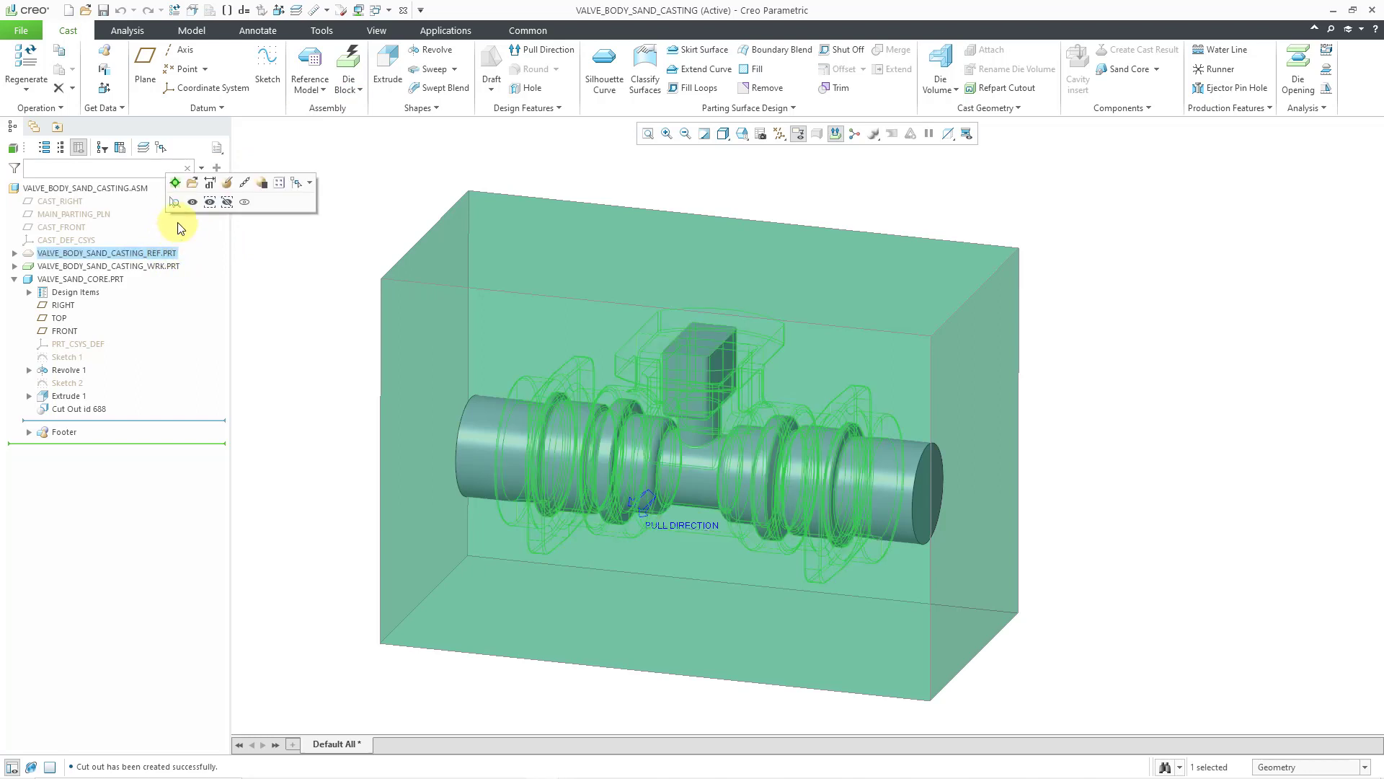
pyautogui.click(192, 201)
pyautogui.click(321, 204)
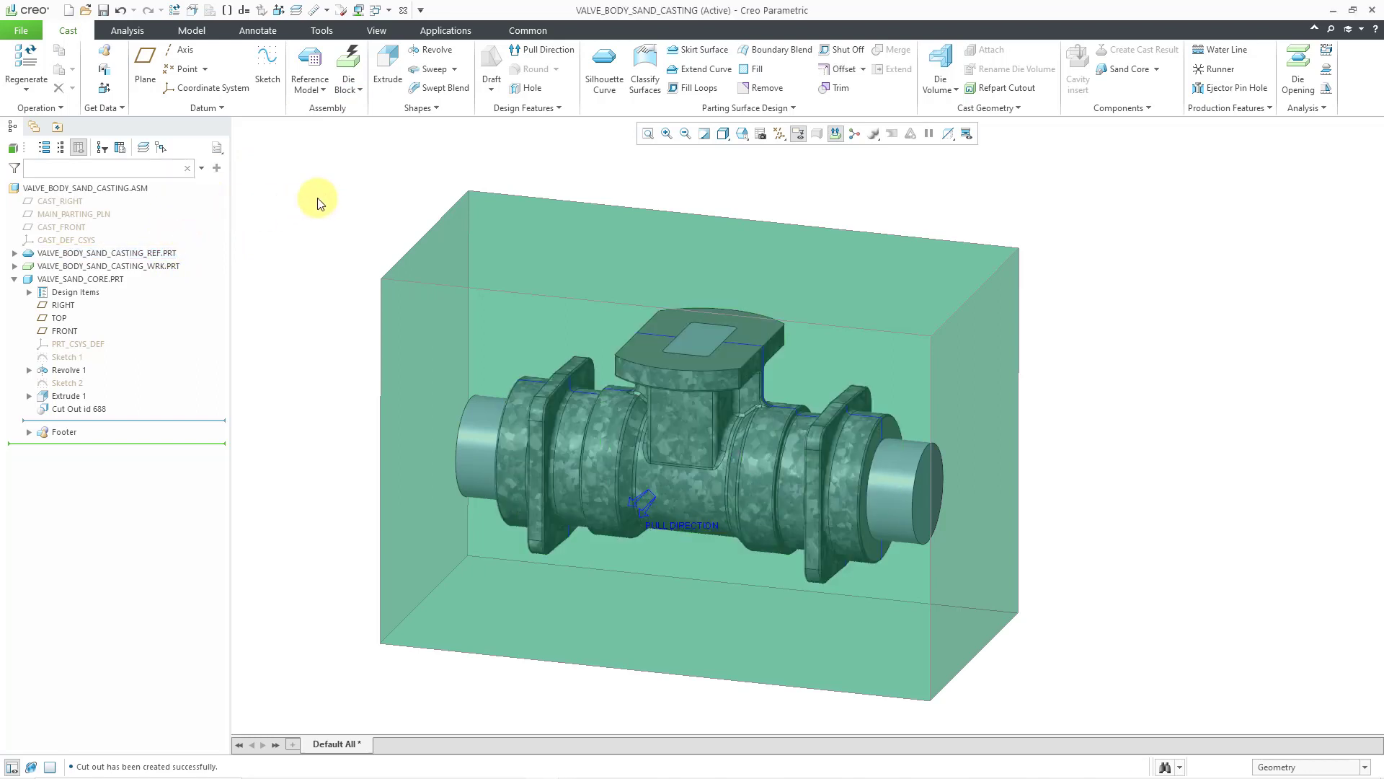
# Set the component display style of the valve reference part to Wireframe
pyautogui.click(371, 30)
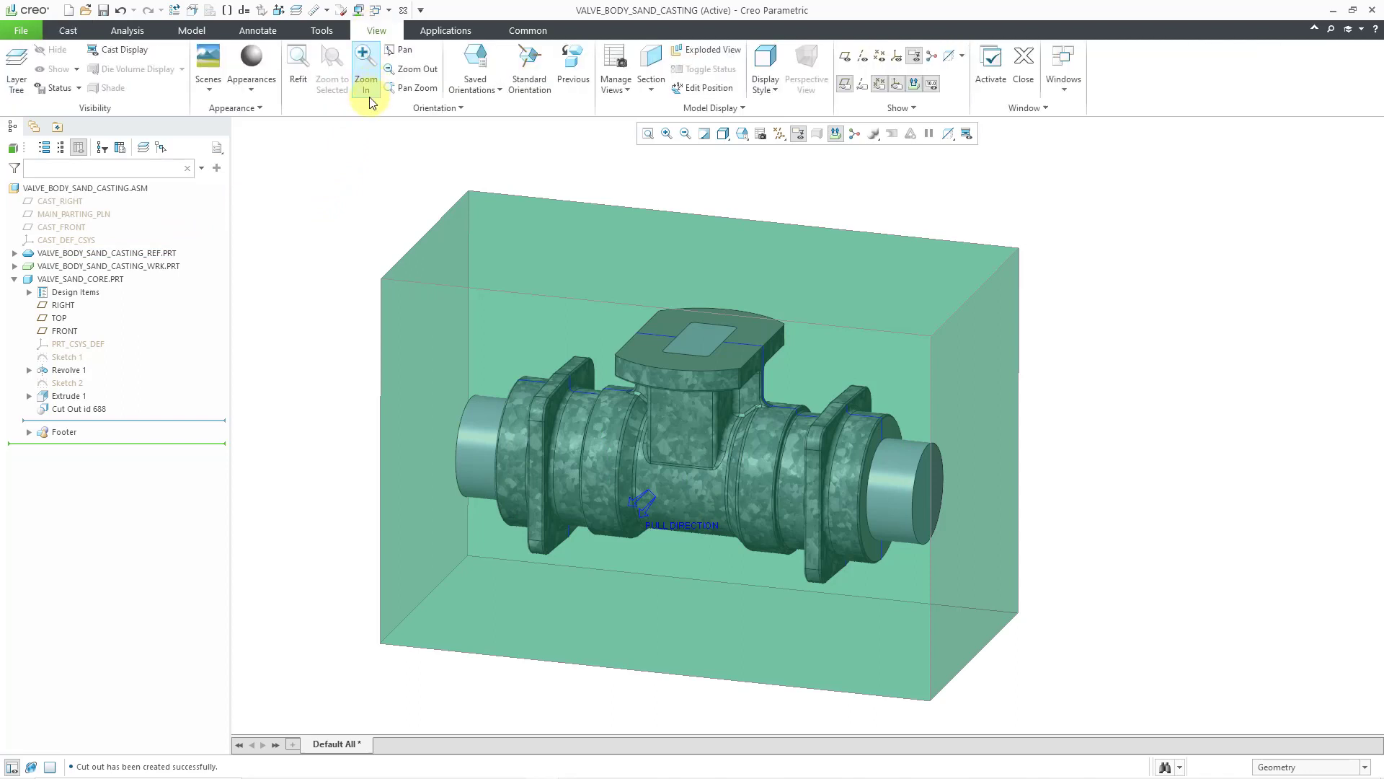
pyautogui.click(164, 256)
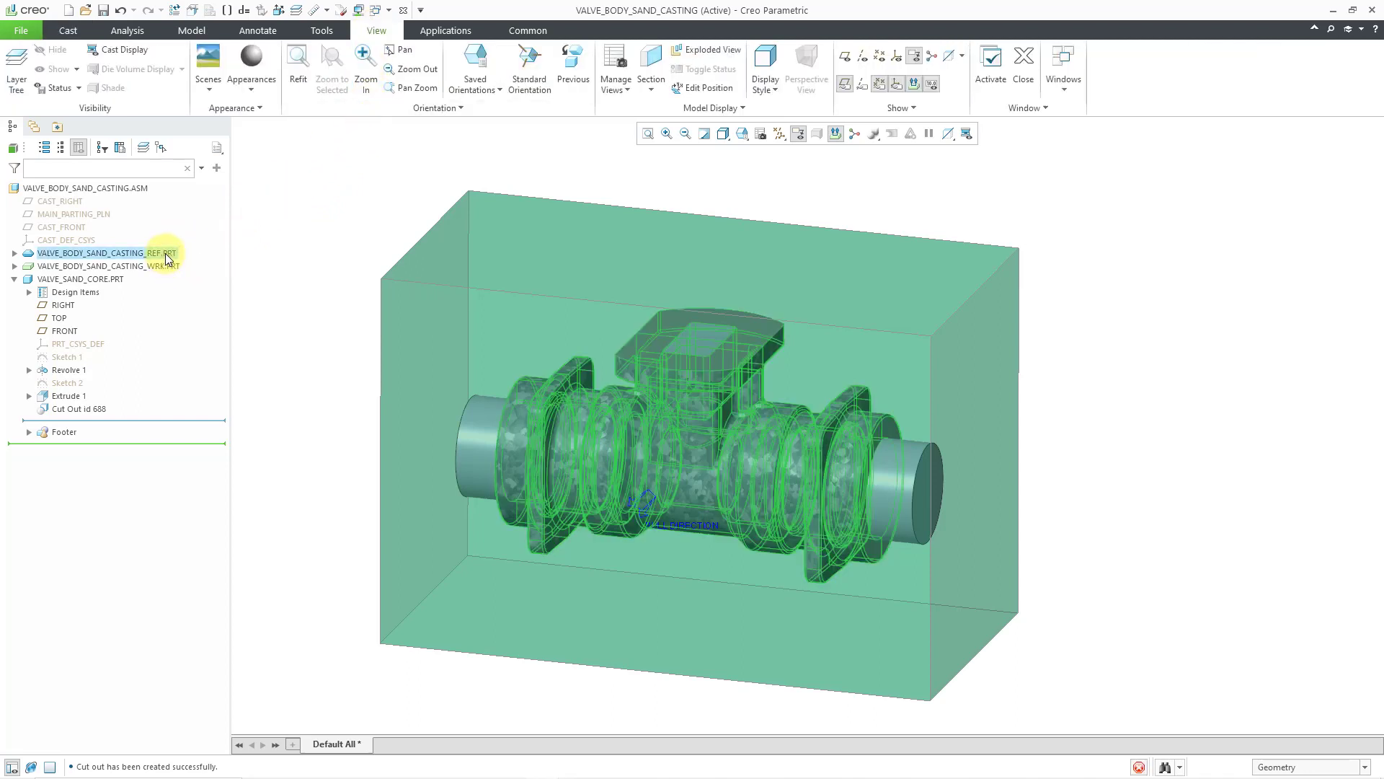
pyautogui.click(706, 108)
pyautogui.moveTo(793, 125)
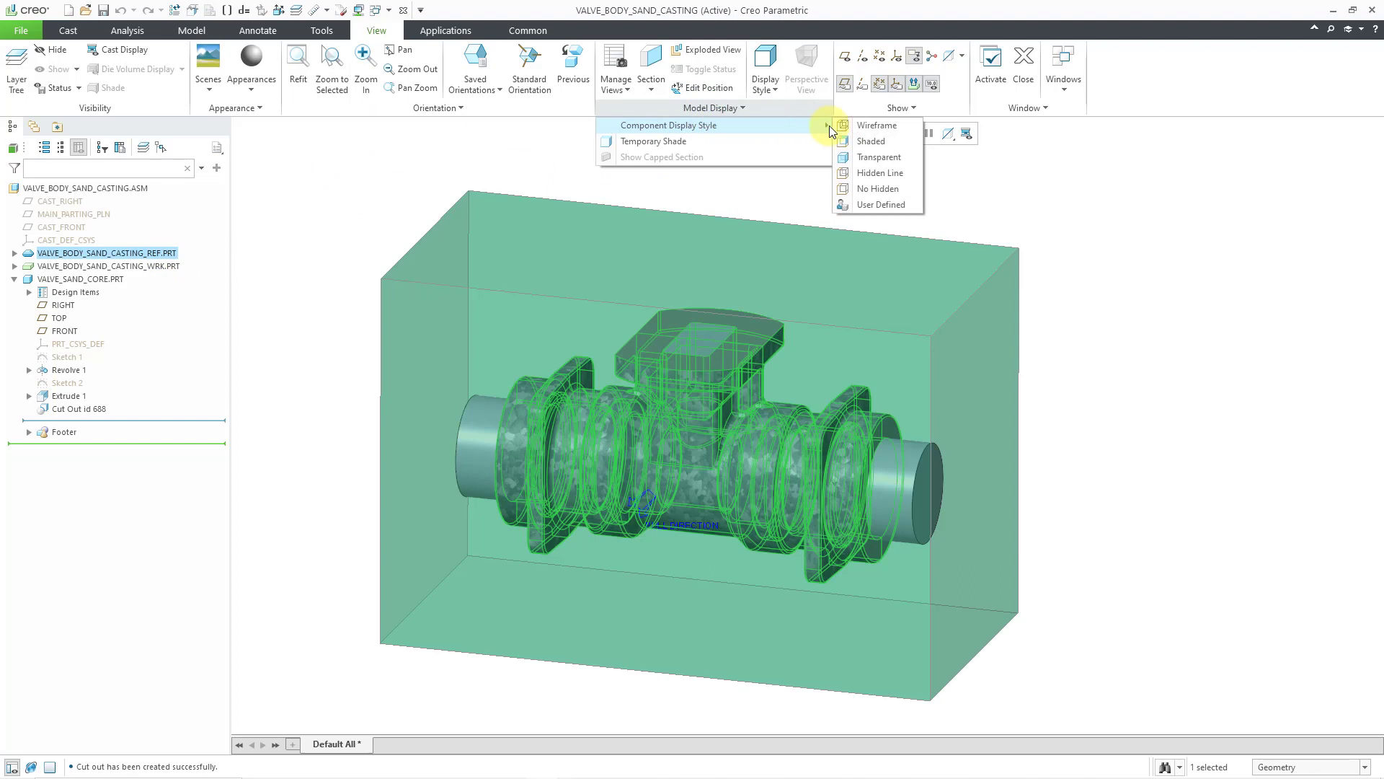
pyautogui.click(880, 127)
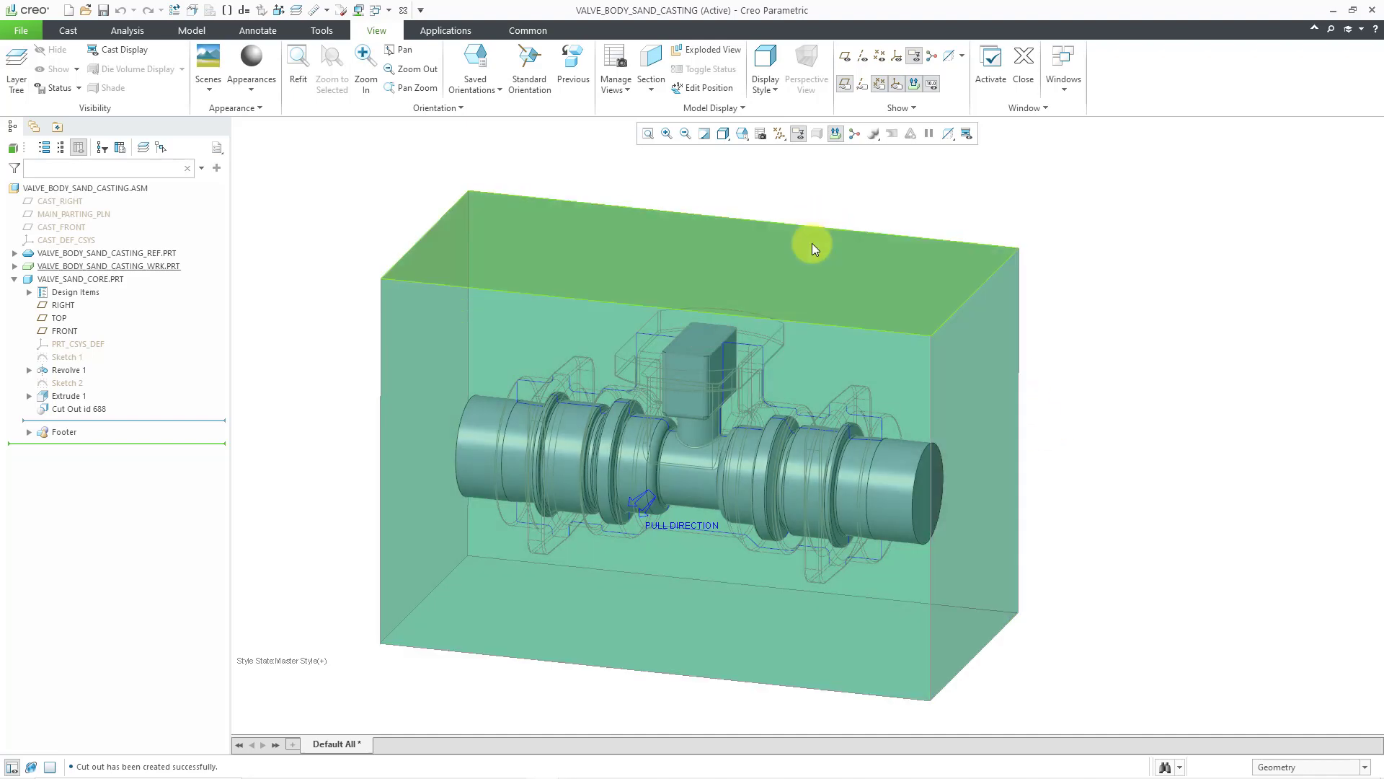
# Activate VALVE_SAND_CORE.PRT and area-offset its boss top face upward by 30
pyautogui.click(111, 279)
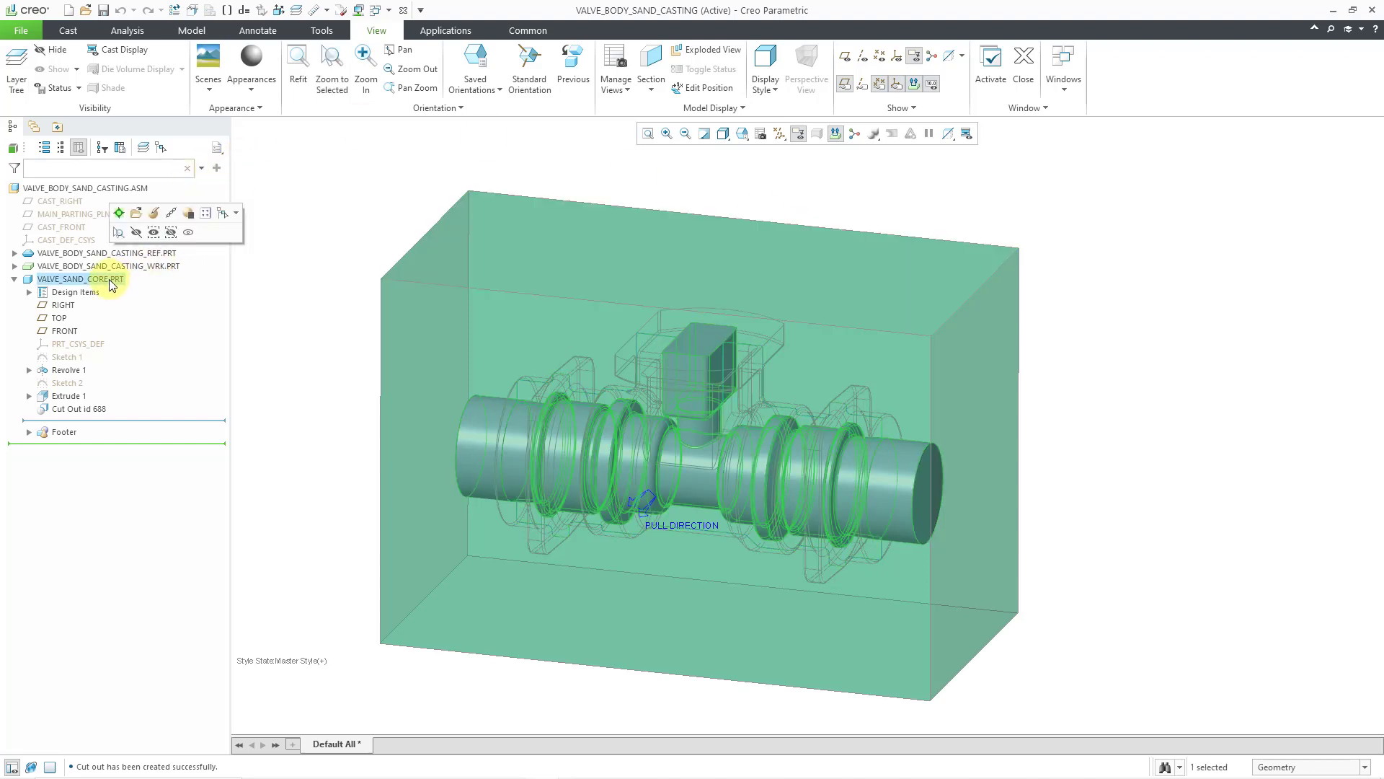
pyautogui.click(120, 214)
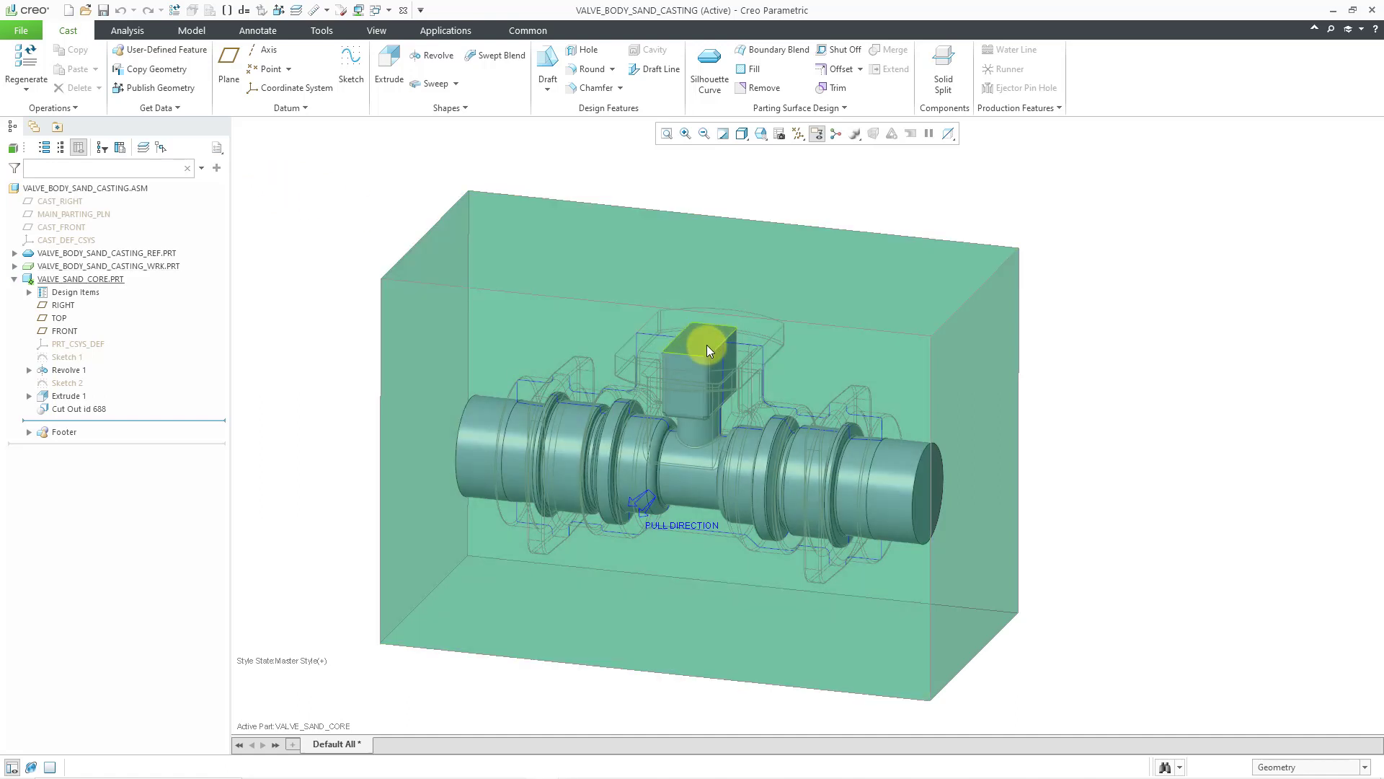
pyautogui.click(706, 351)
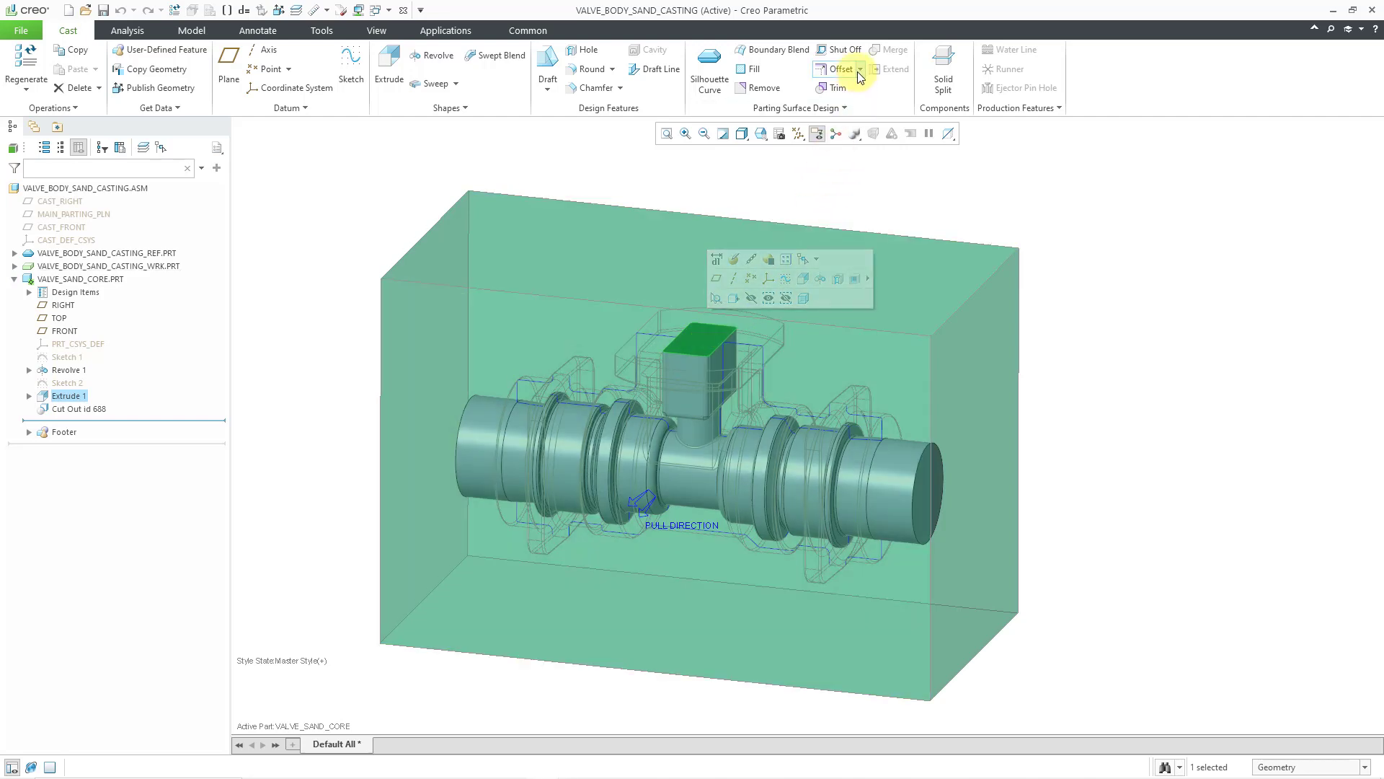
pyautogui.click(859, 70)
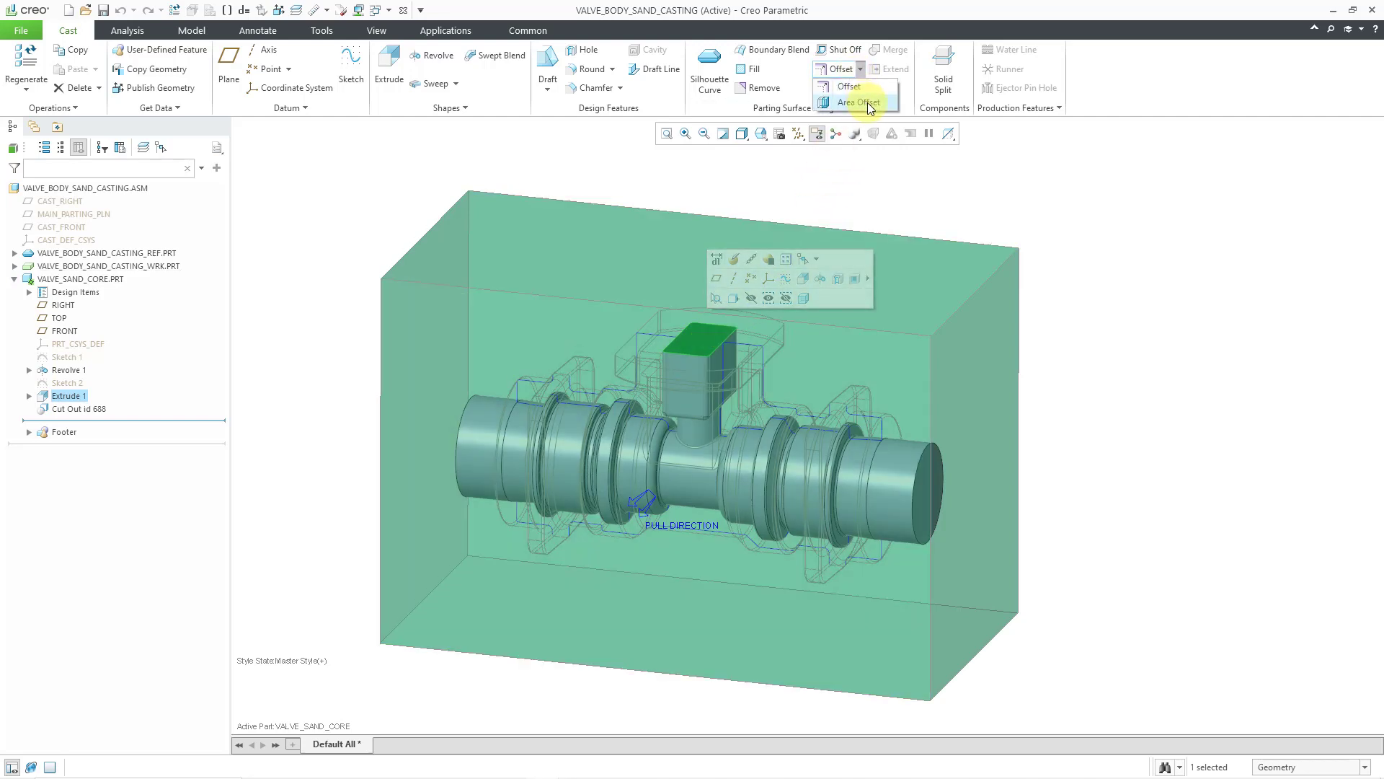
pyautogui.click(873, 103)
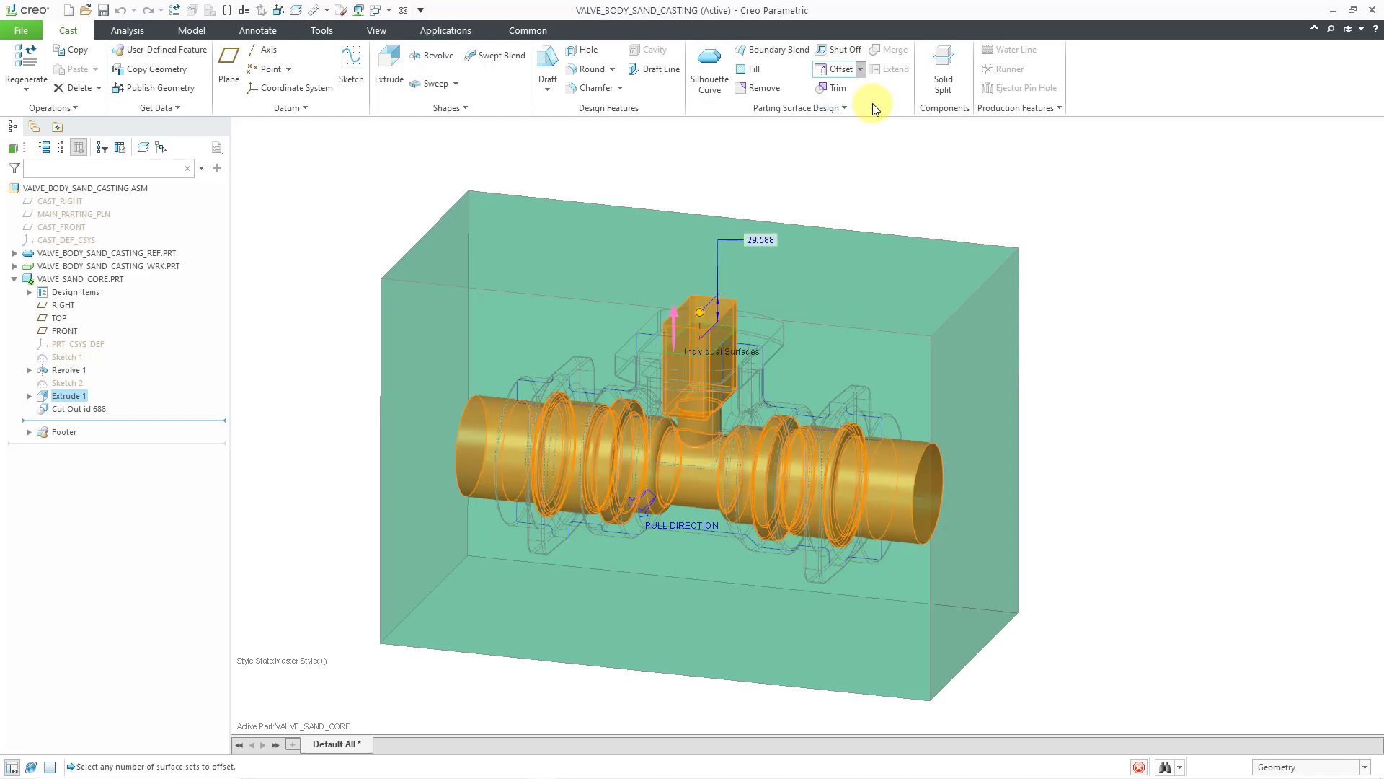
pyautogui.doubleClick(762, 239)
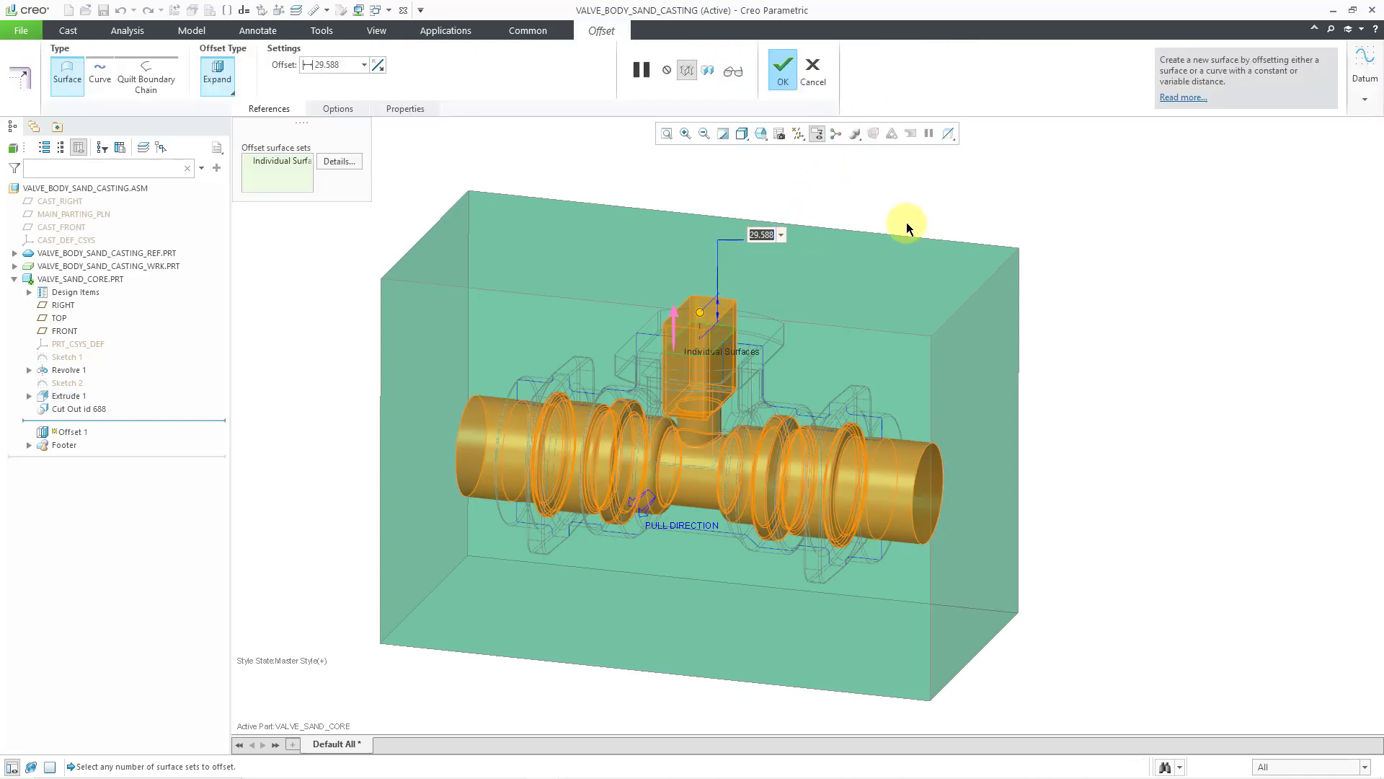
pyautogui.write('30')
pyautogui.press('Return')
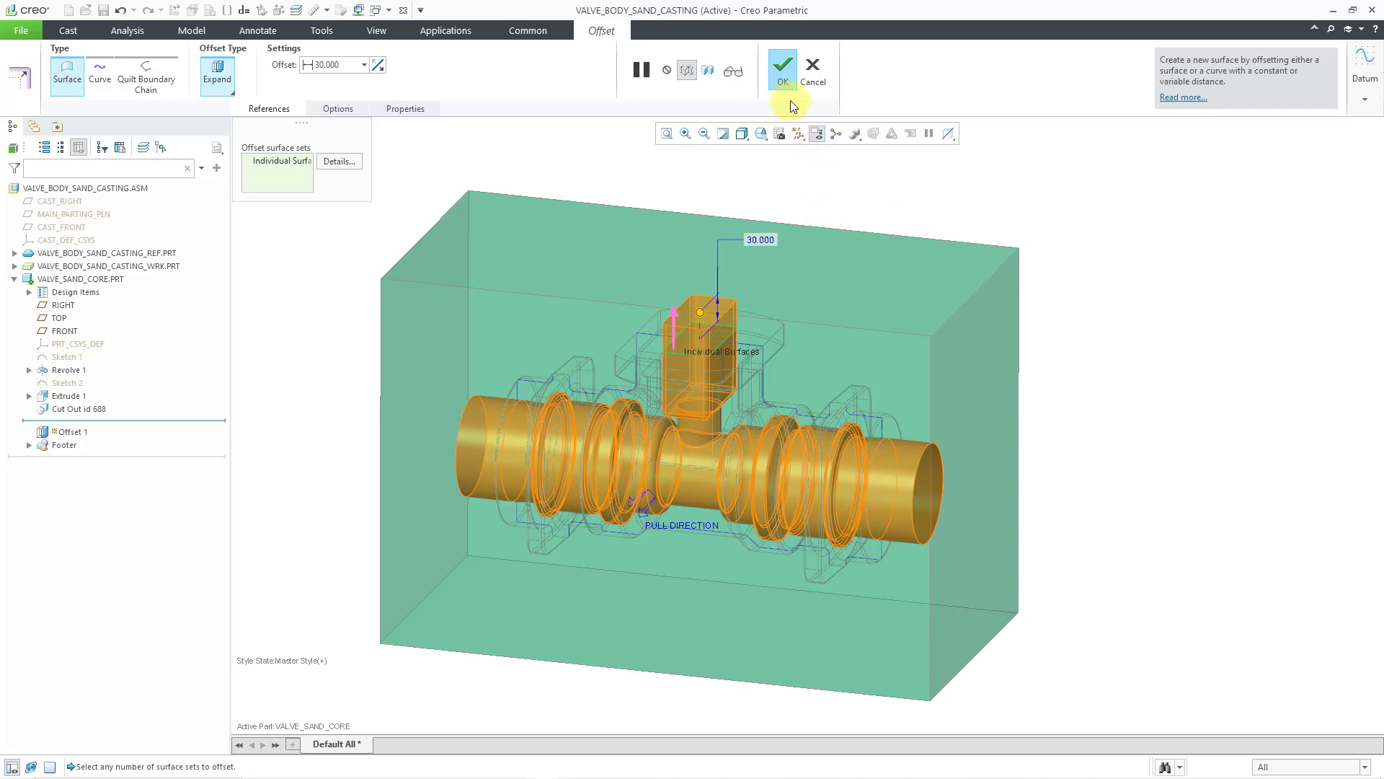
pyautogui.click(784, 79)
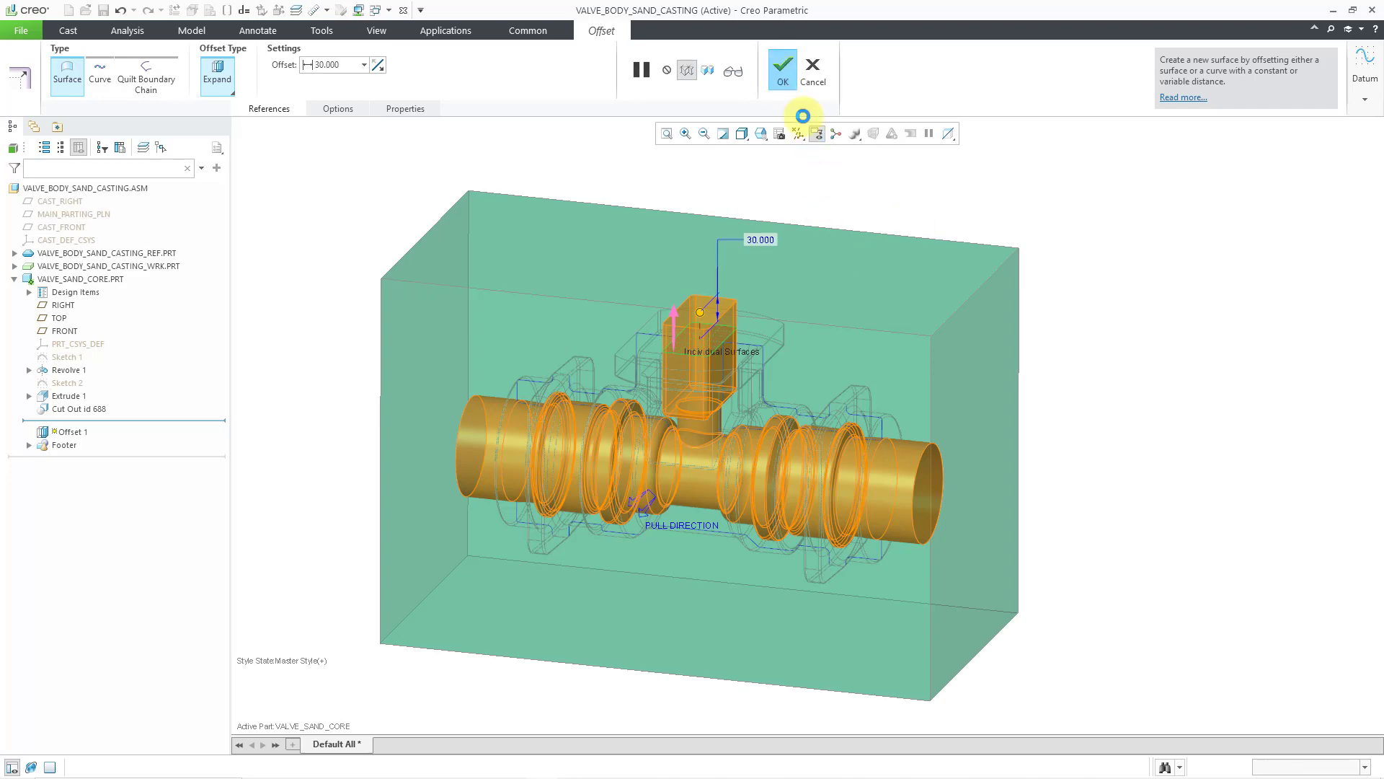
# Hide Curve id 32176 and Cut Out id 688 in the reference part's feature list
pyautogui.click(869, 193)
pyautogui.moveTo(868, 193); pyautogui.dragTo(865, 193, button='middle')
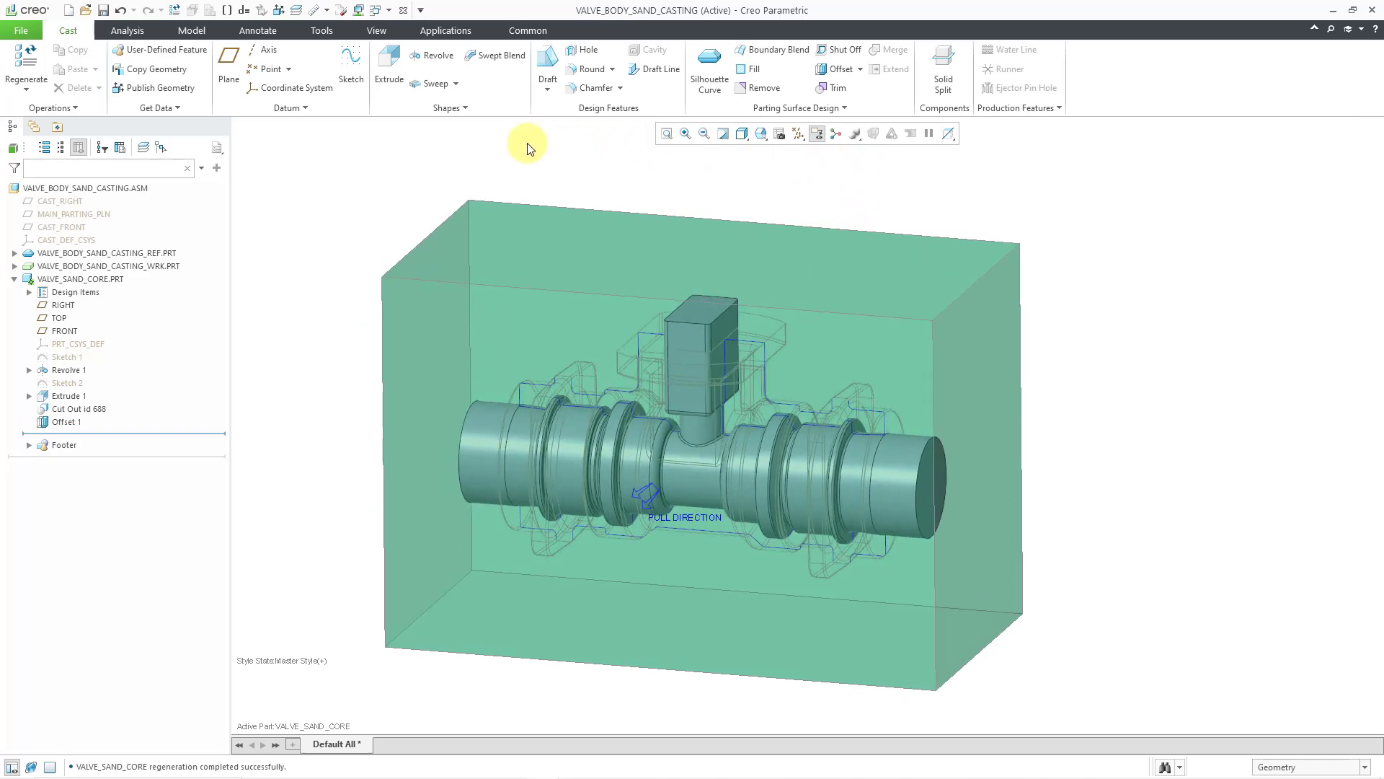
pyautogui.click(13, 253)
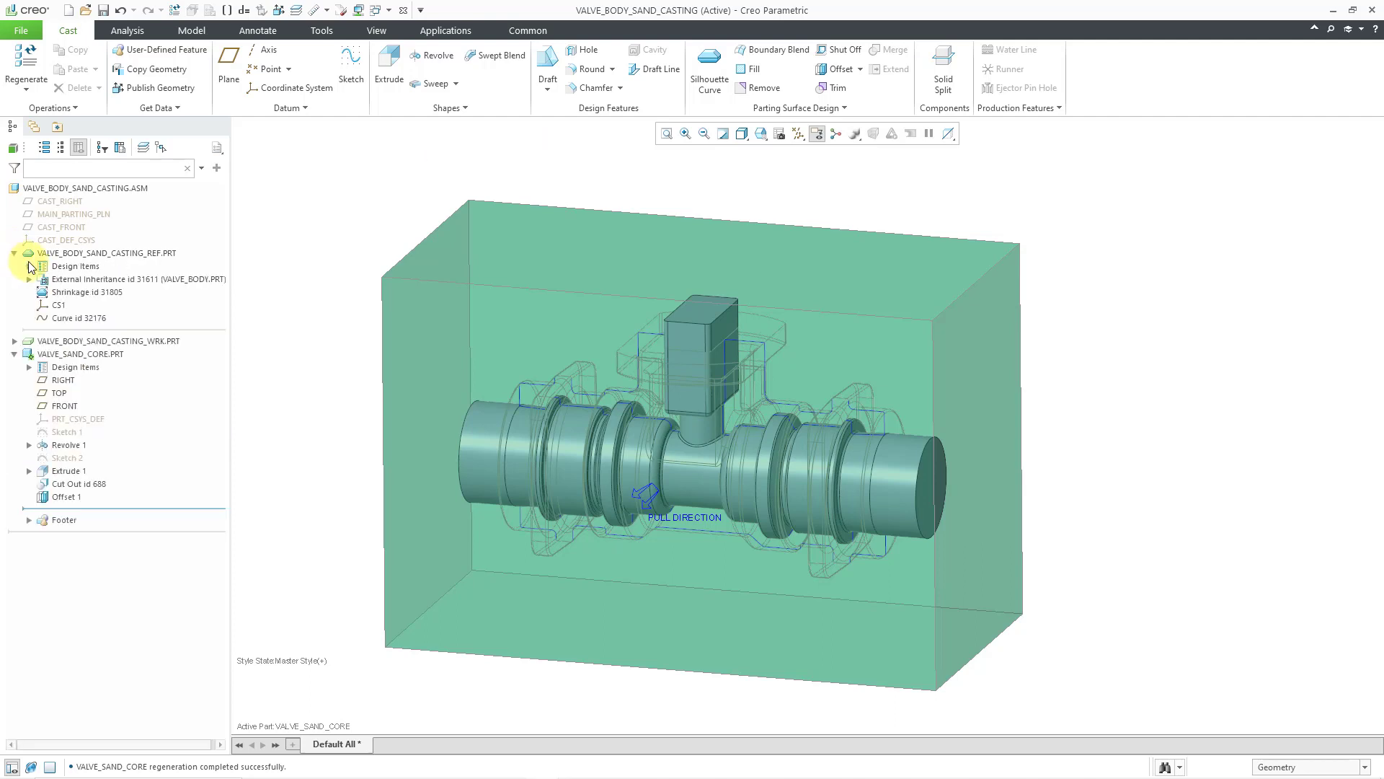
pyautogui.click(80, 318)
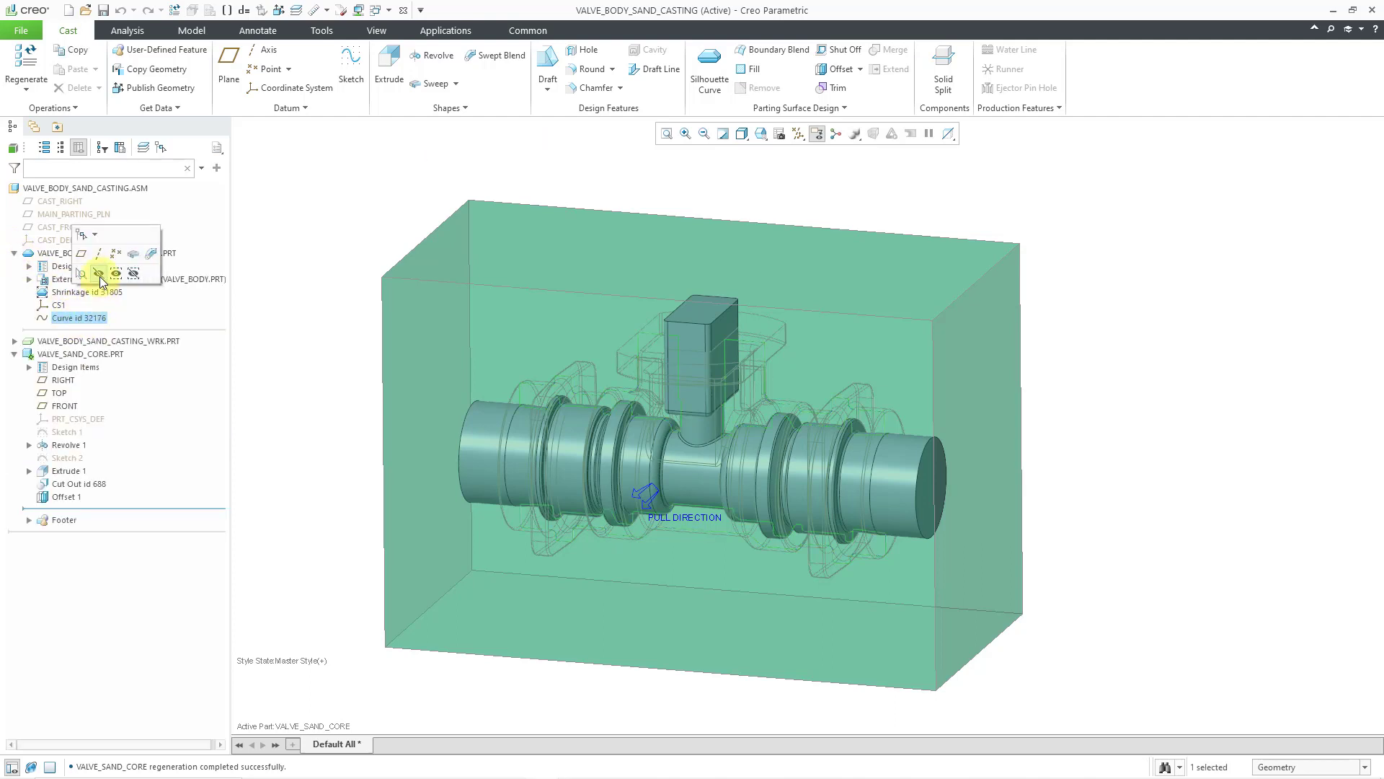
pyautogui.click(100, 275)
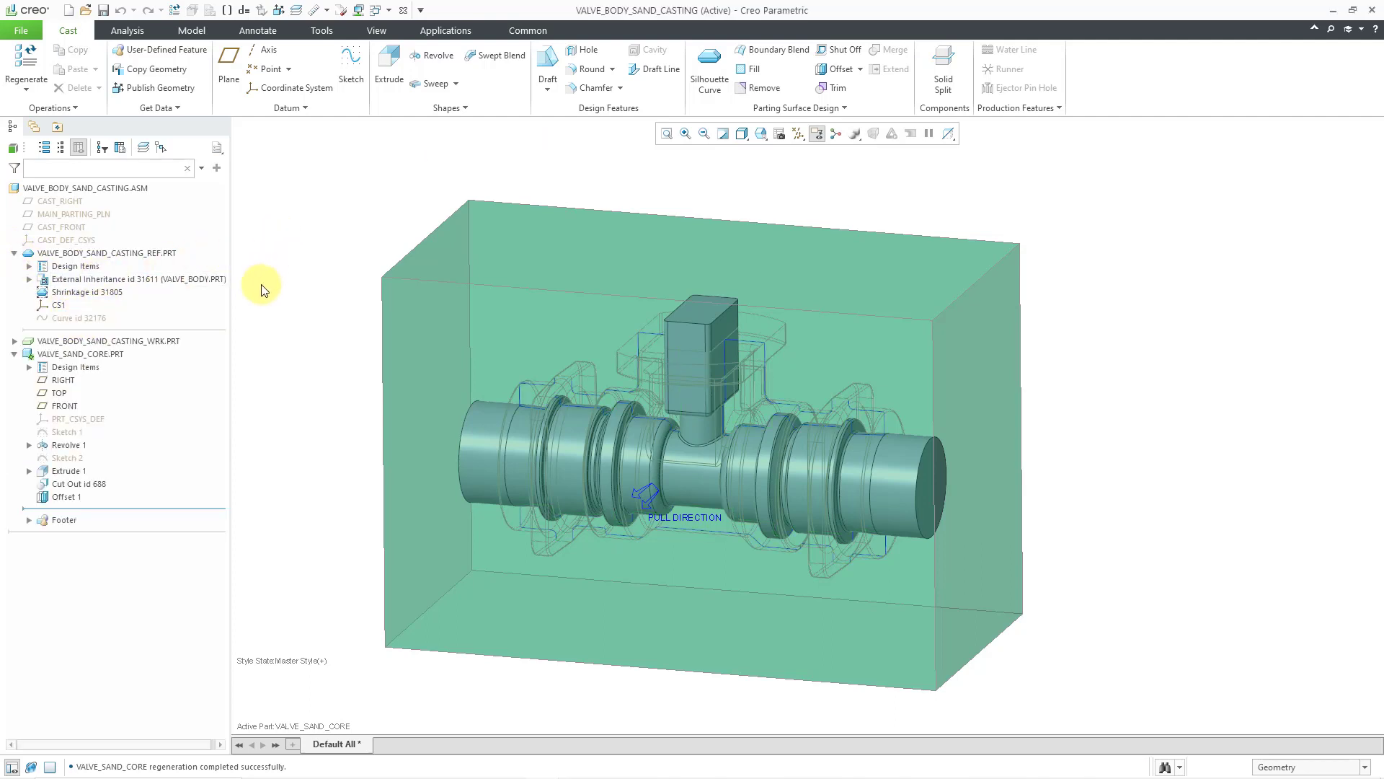
pyautogui.click(93, 484)
pyautogui.click(121, 437)
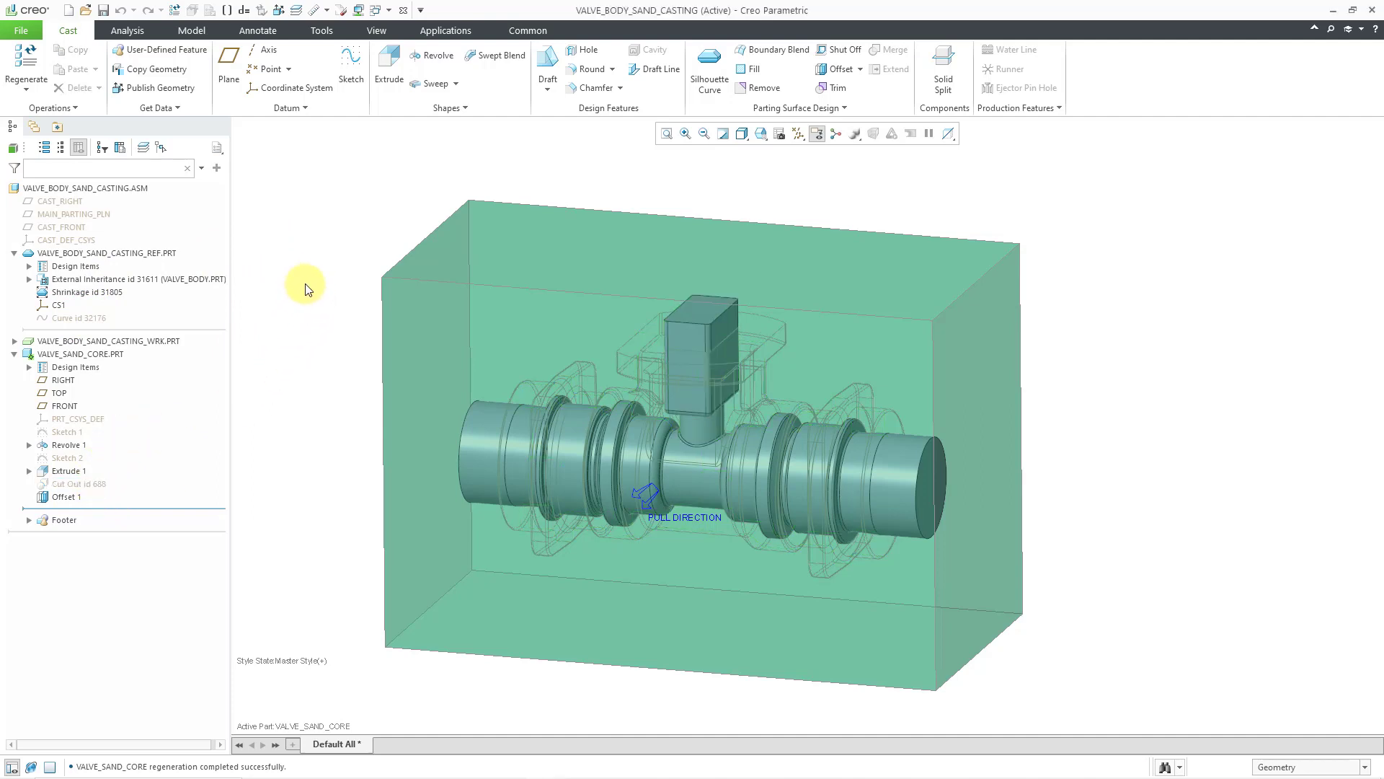
# Restore Master Style in the View Manager so the reference part is shaded again
pyautogui.click(779, 134)
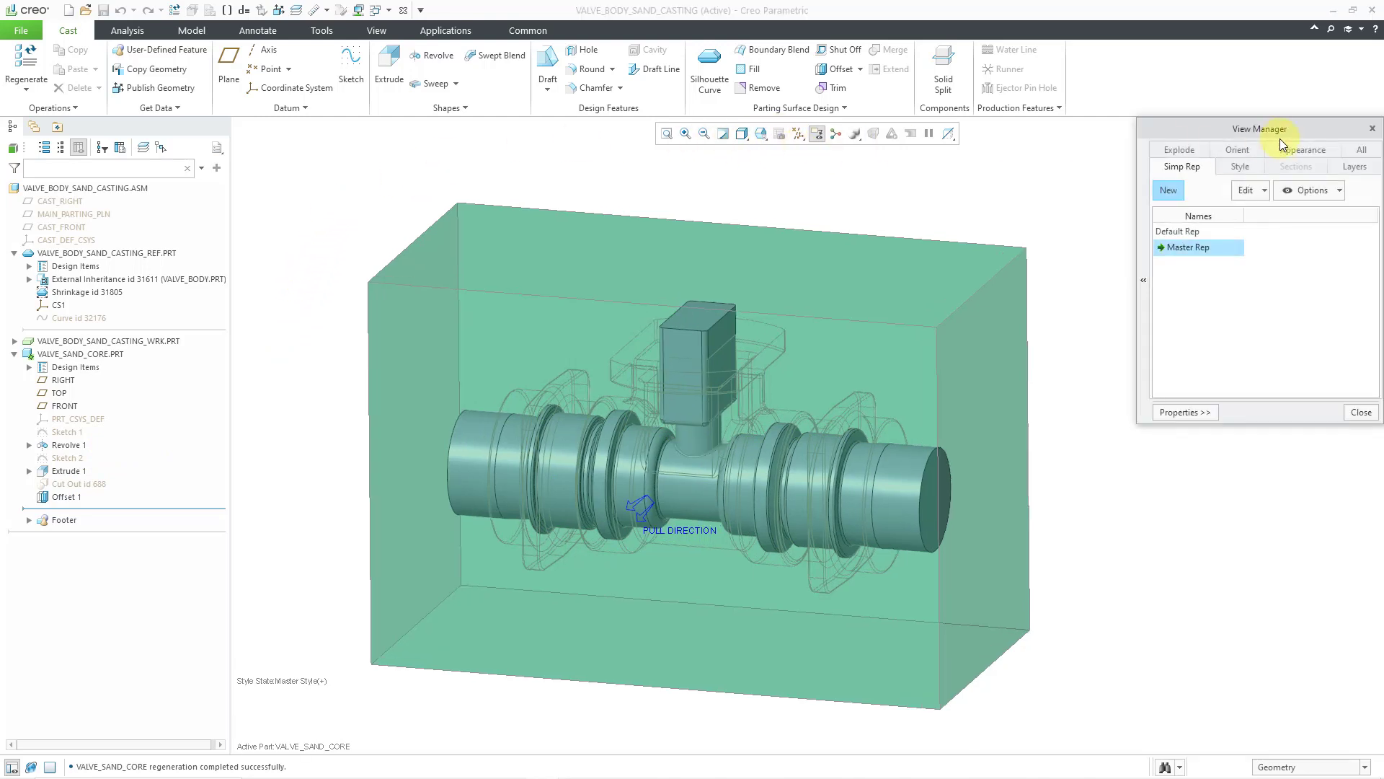
pyautogui.click(1248, 168)
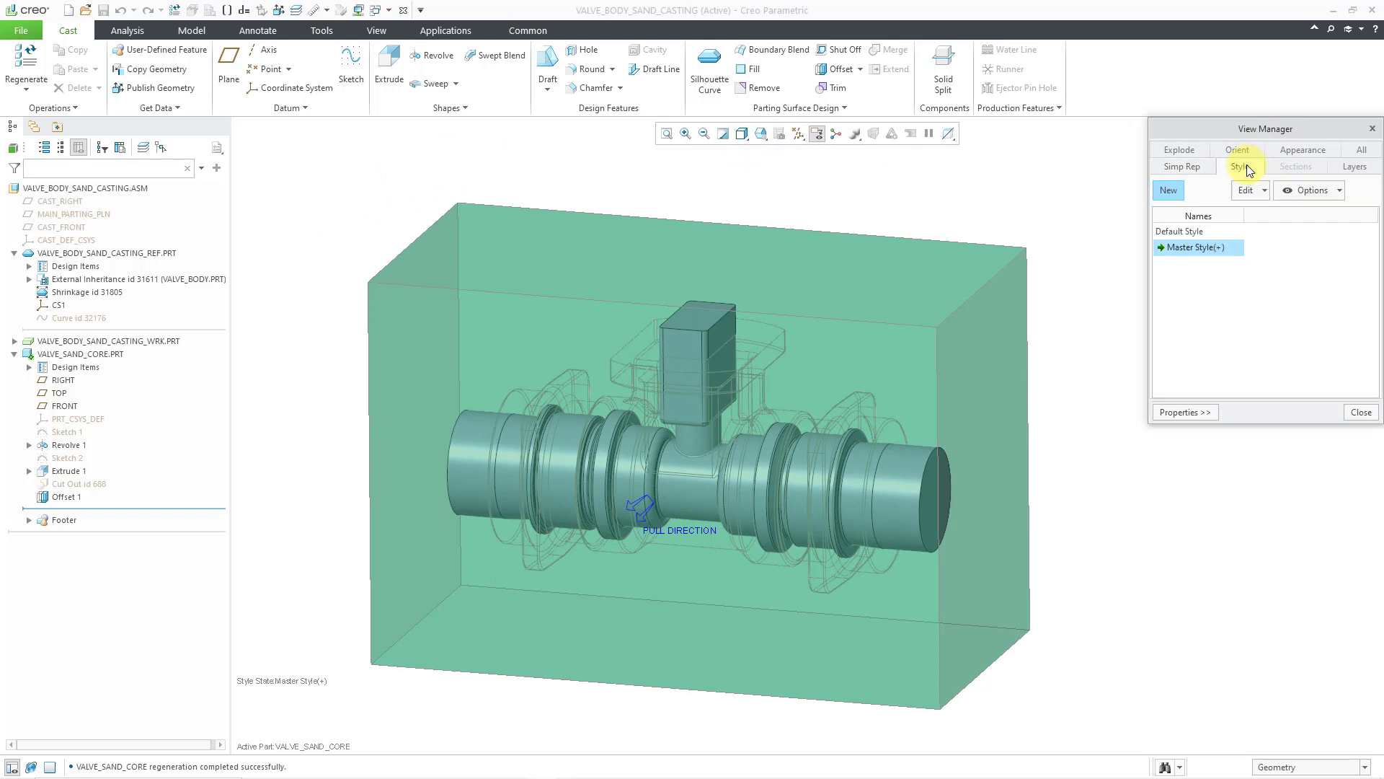
pyautogui.doubleClick(1190, 248)
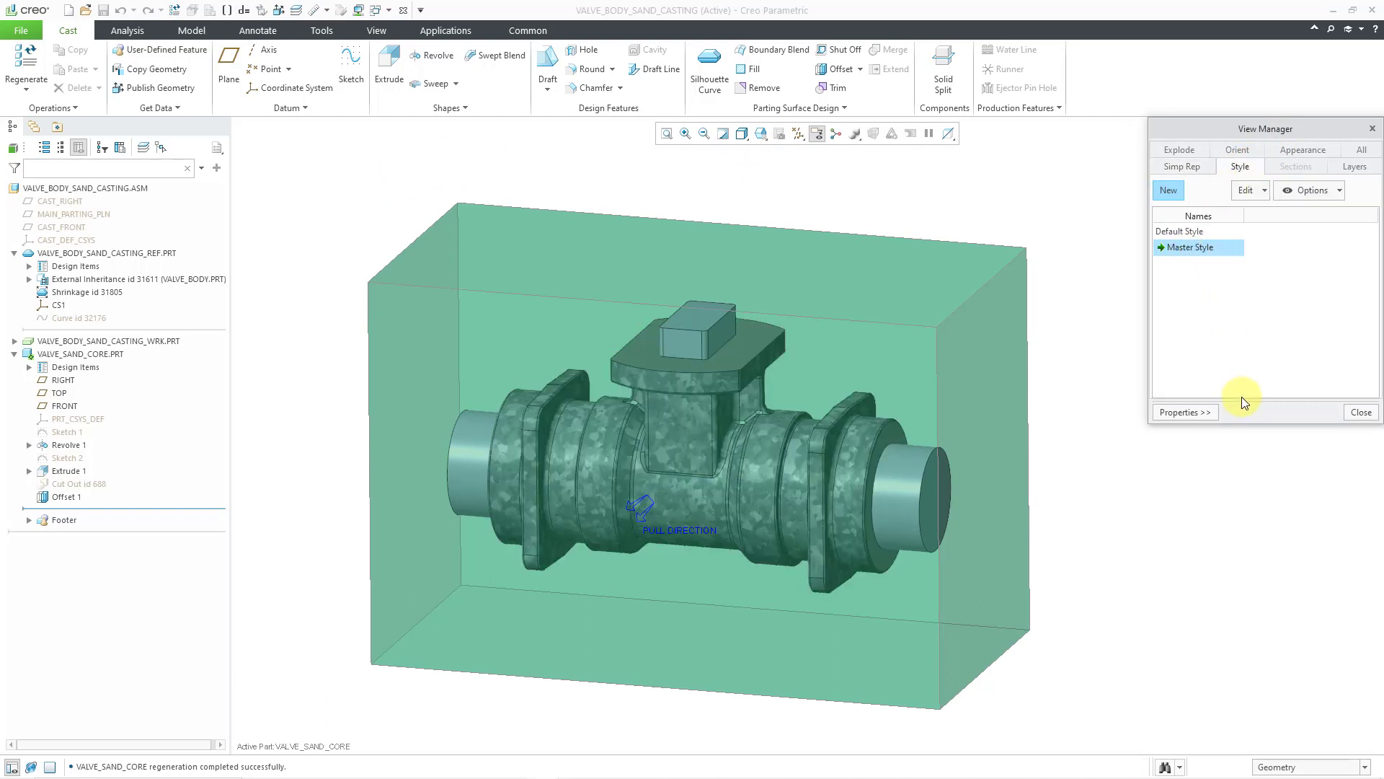
pyautogui.click(1361, 411)
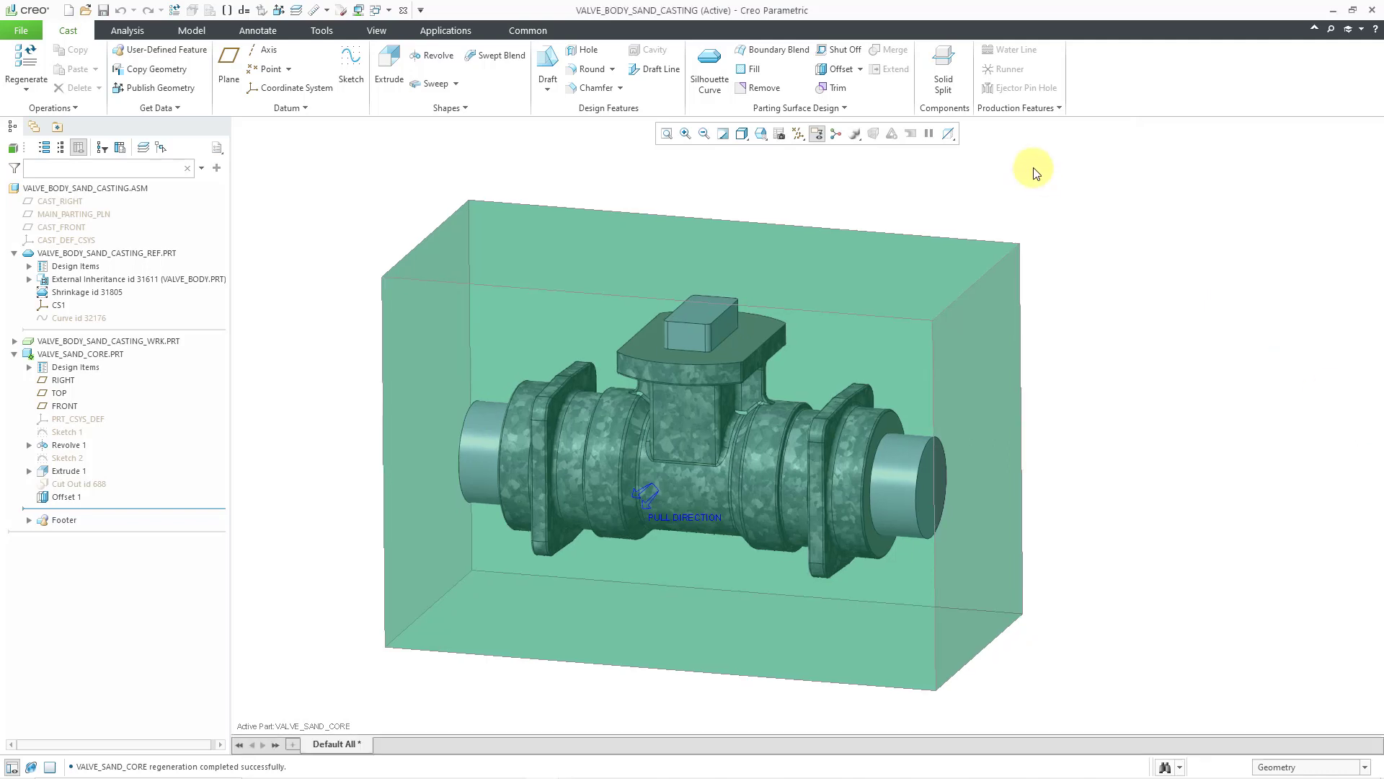